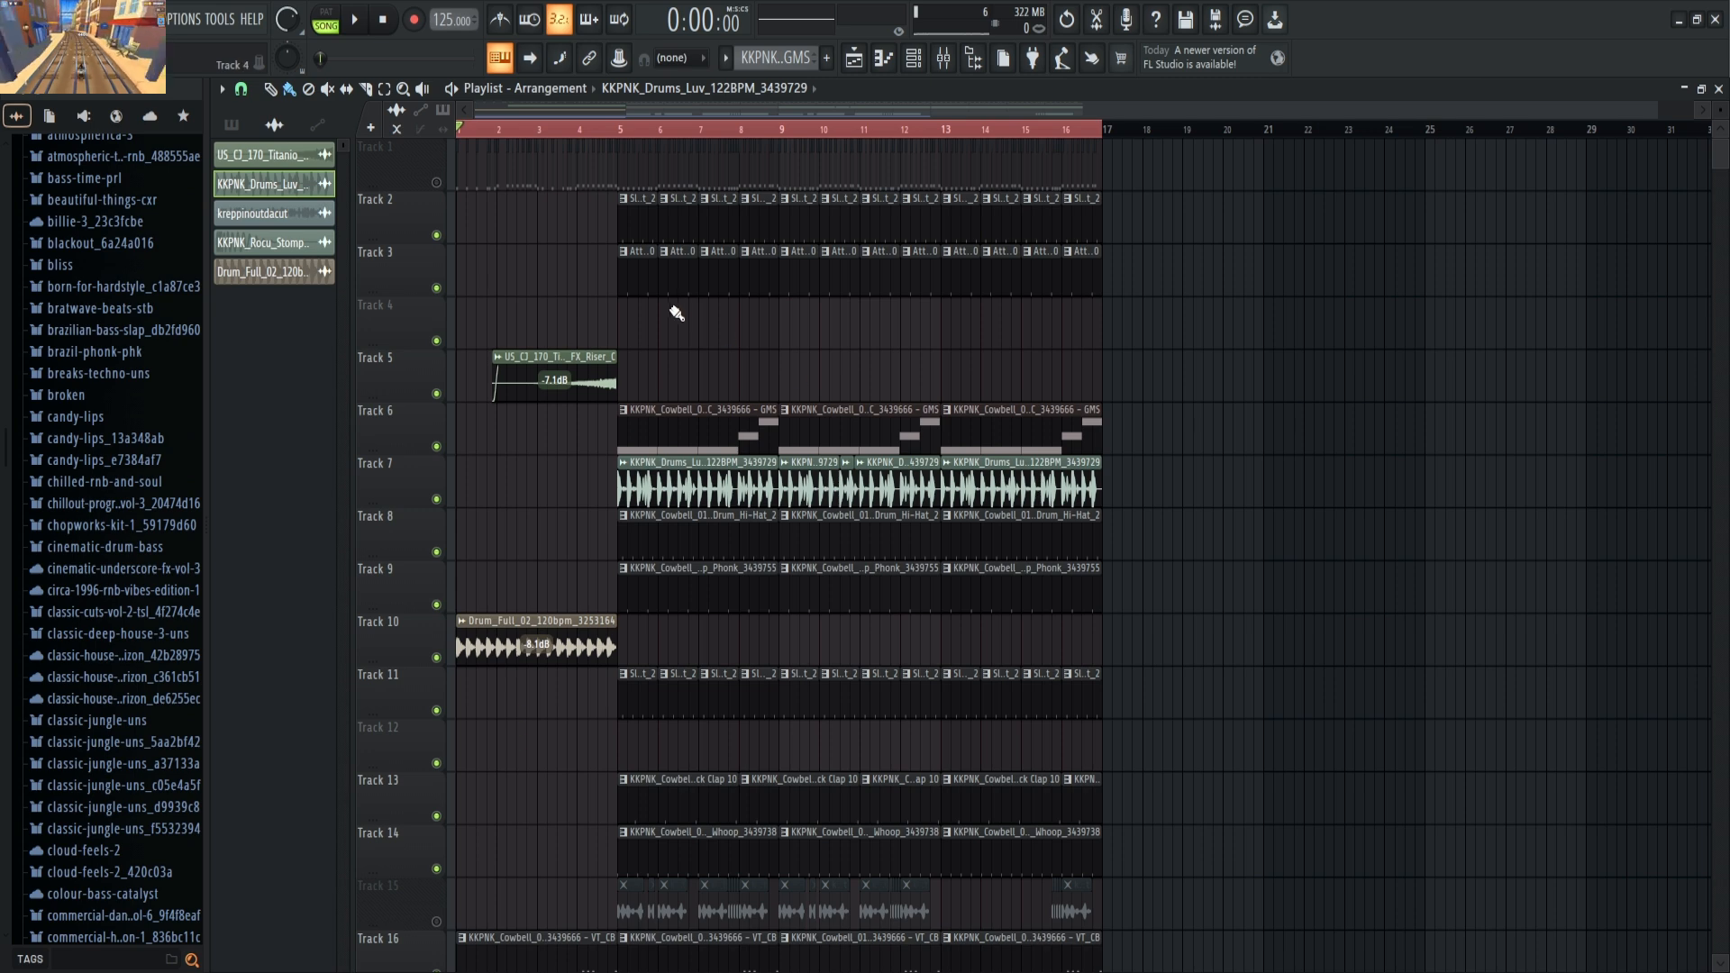
# - Solo Track 16 and play it from the start, then solo and play Track 1 the same way
pyautogui.scroll(-2, 532, 818)
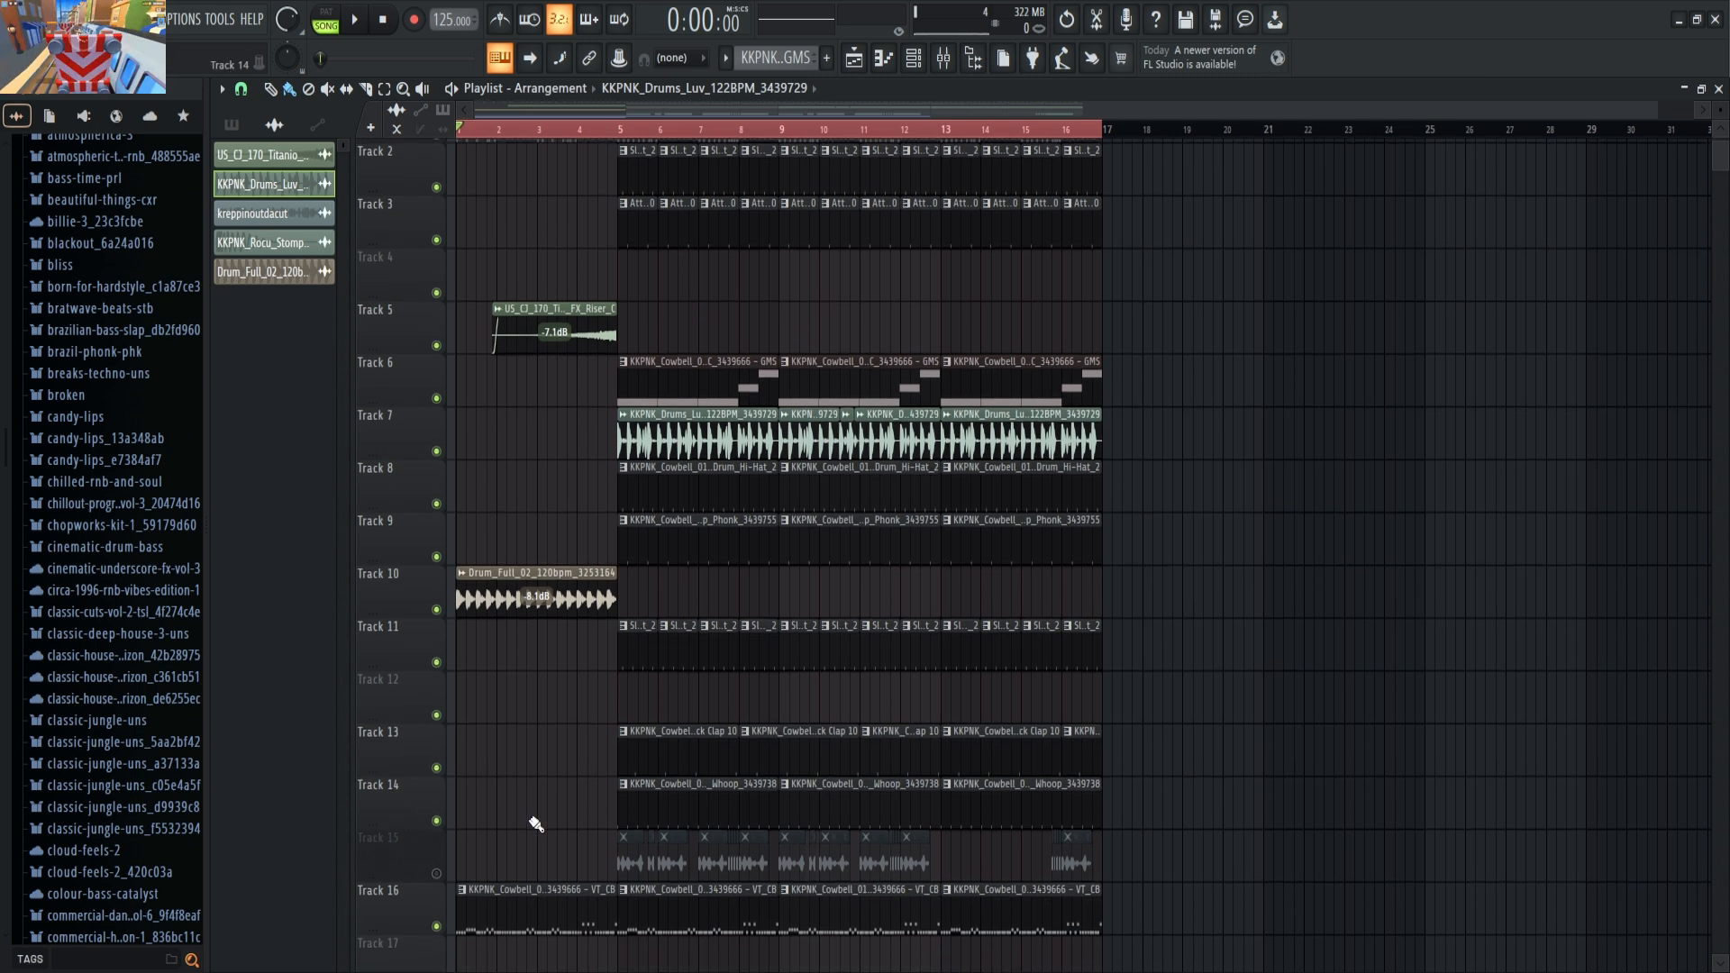
pyautogui.rightClick(437, 869)
pyautogui.scroll(2, 531, 721)
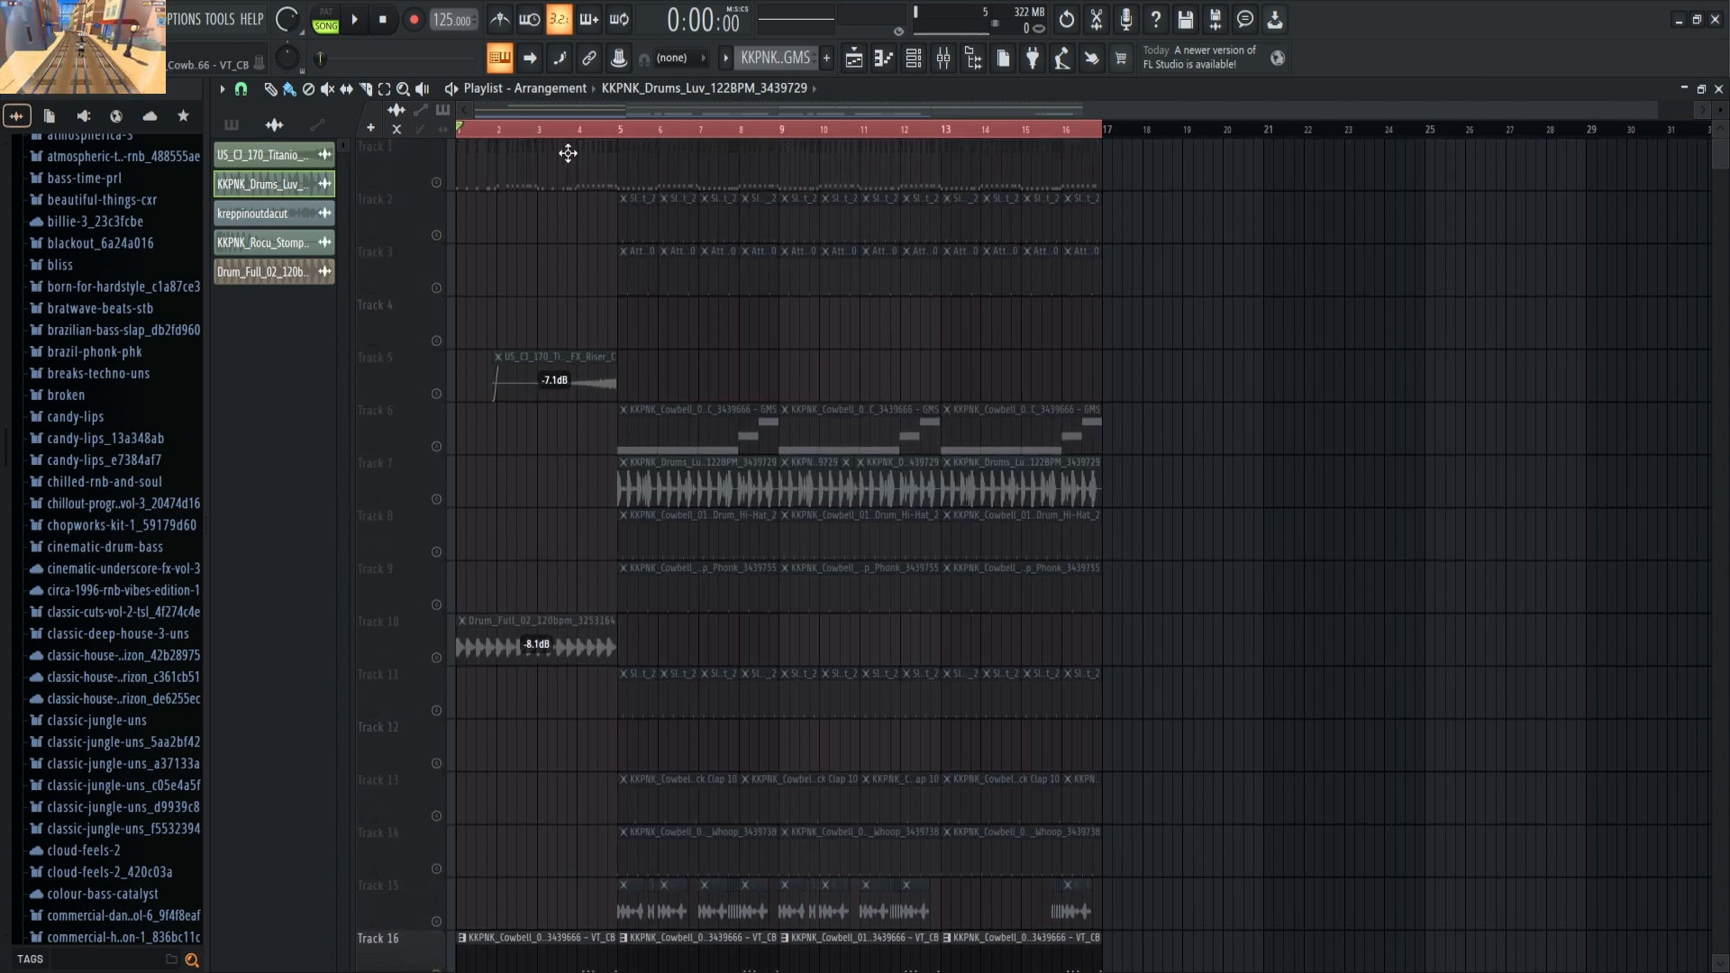
pyautogui.click(354, 18)
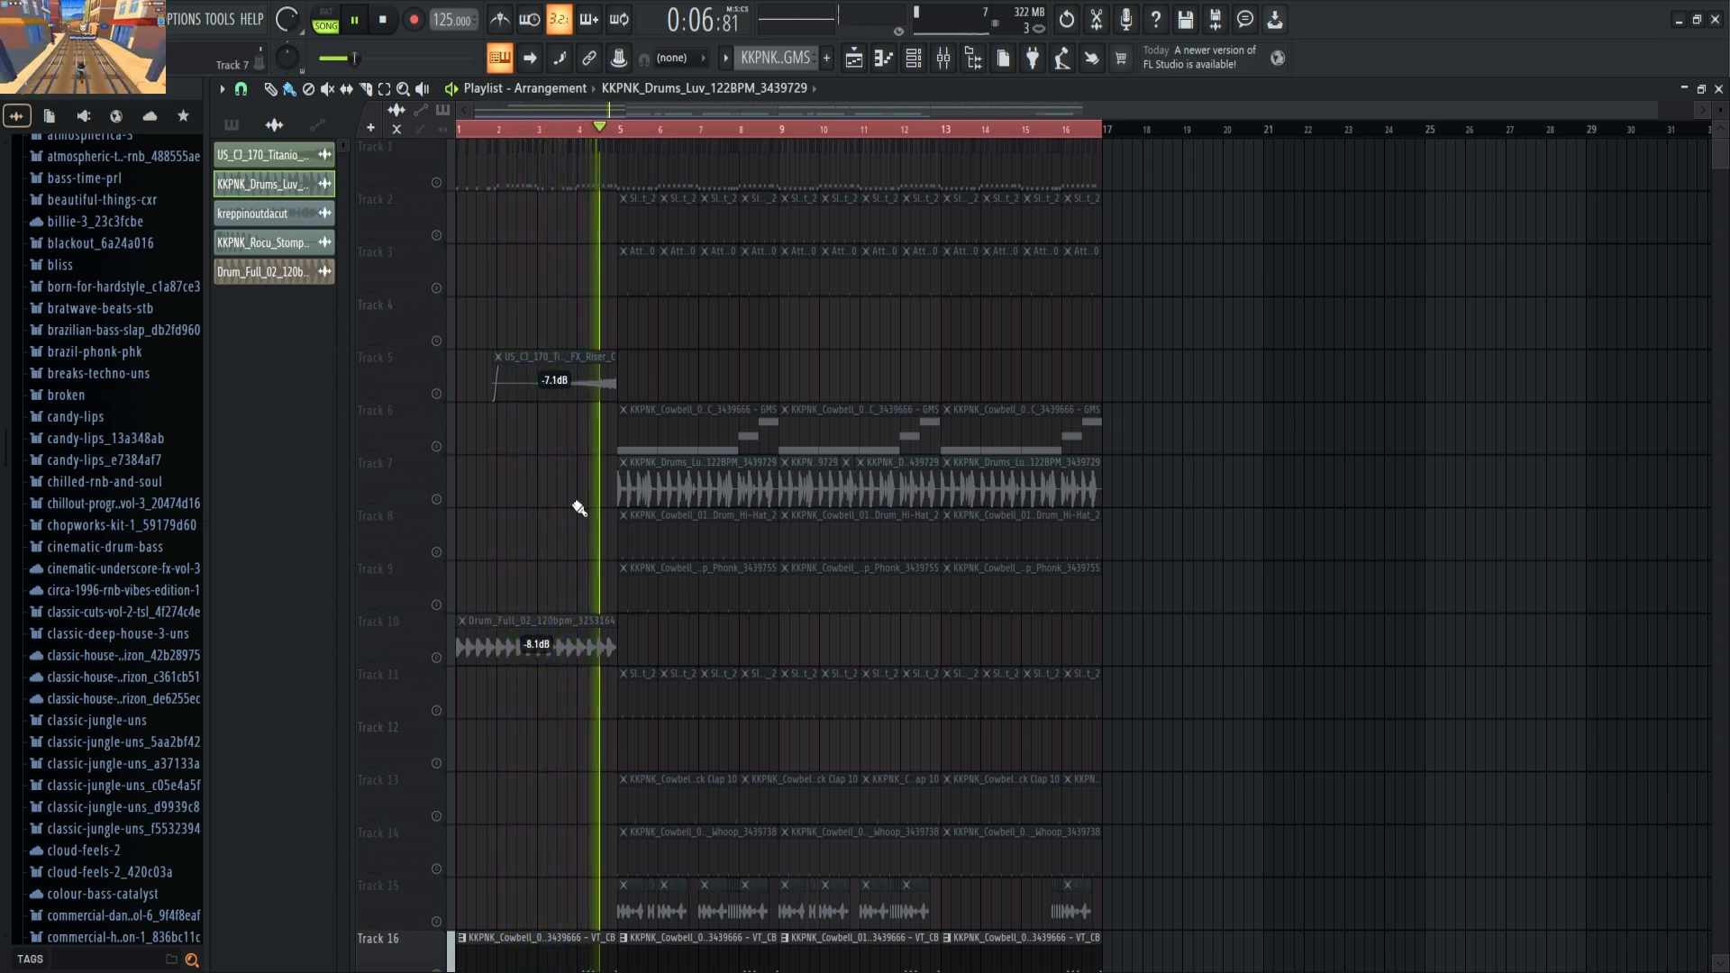
pyautogui.press('space')
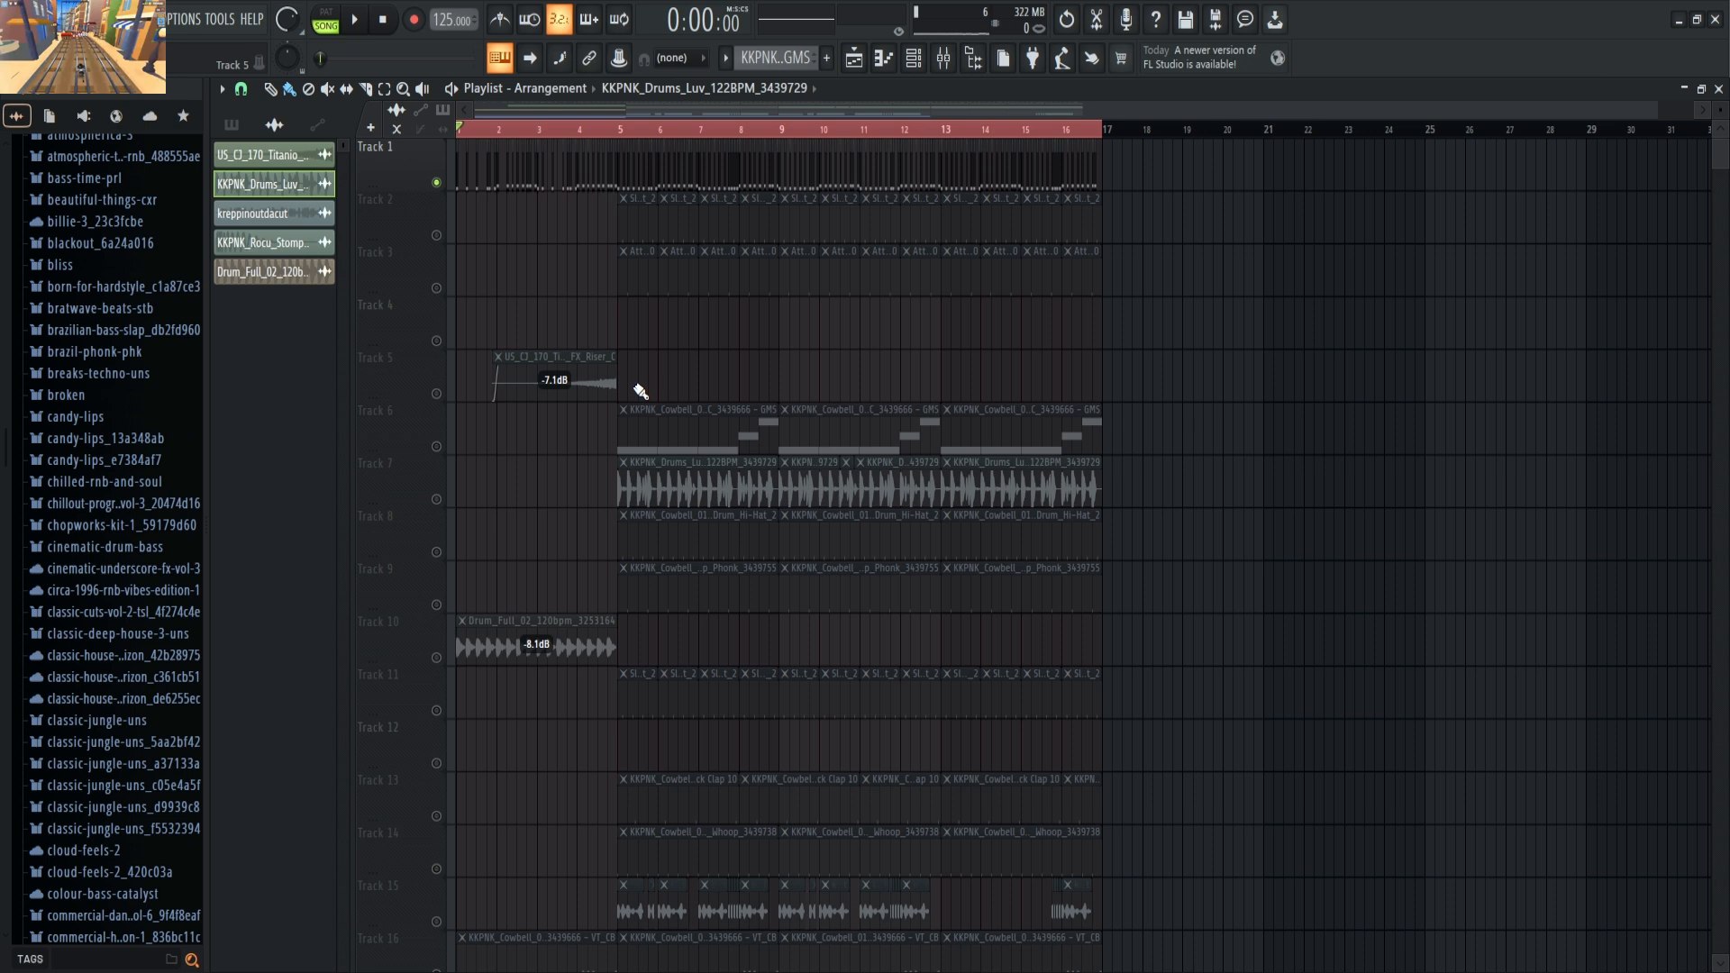
pyautogui.press('space')
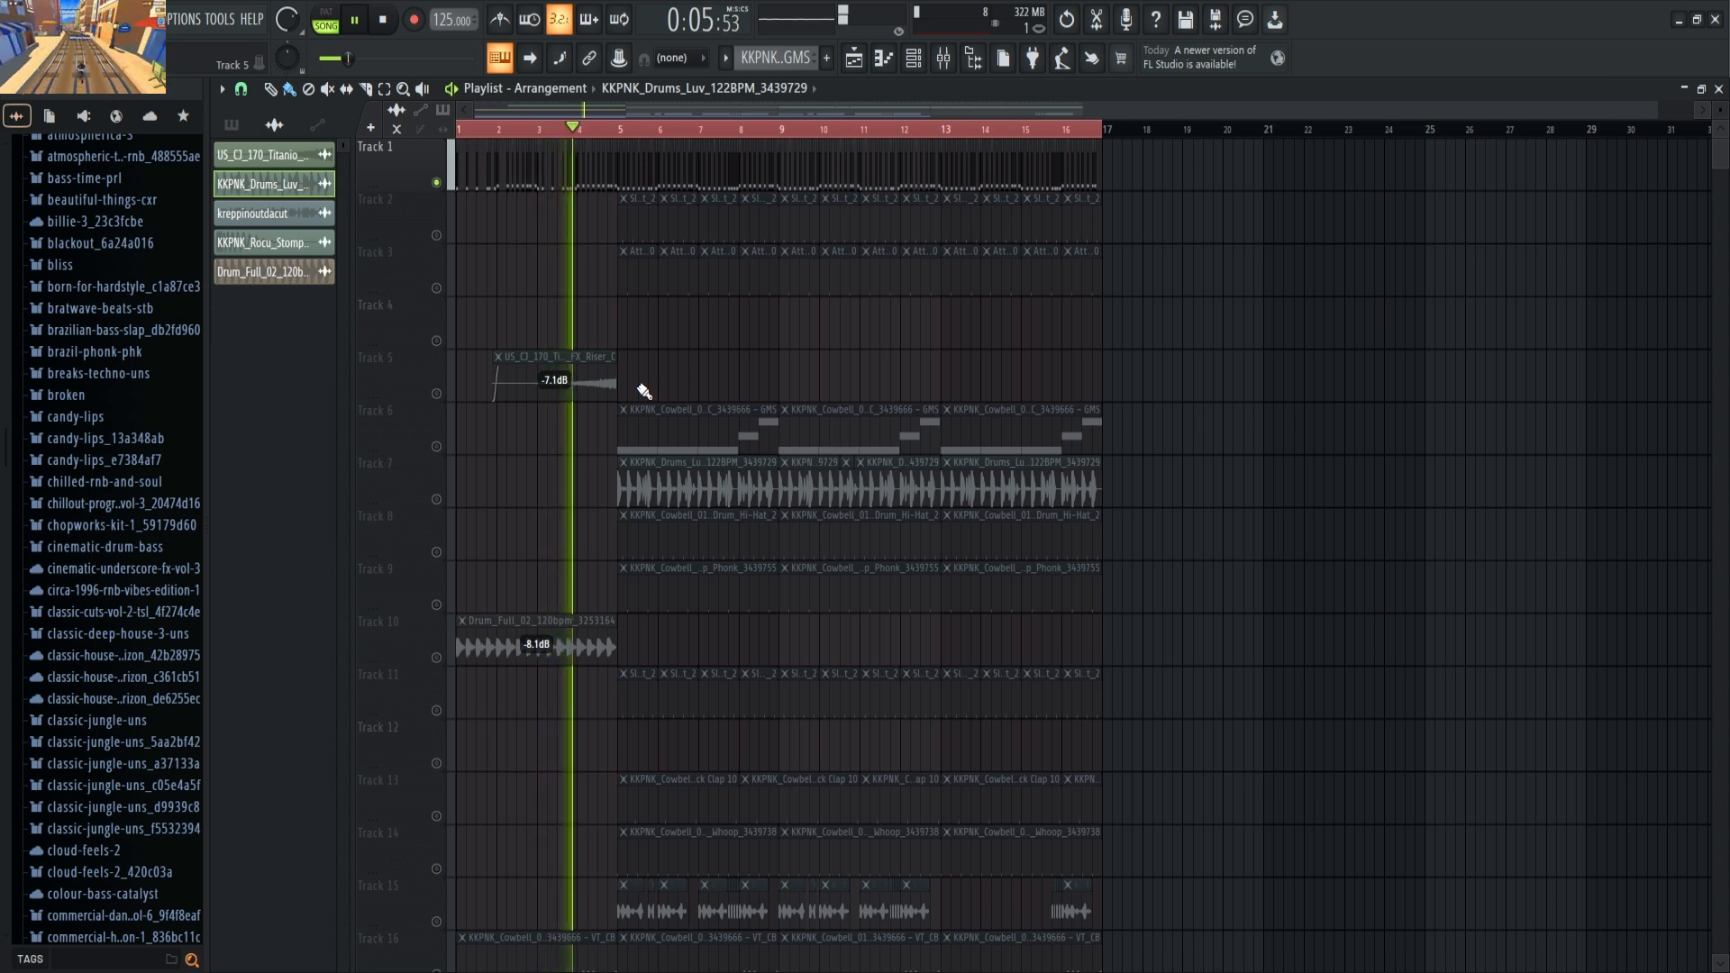
pyautogui.press('space')
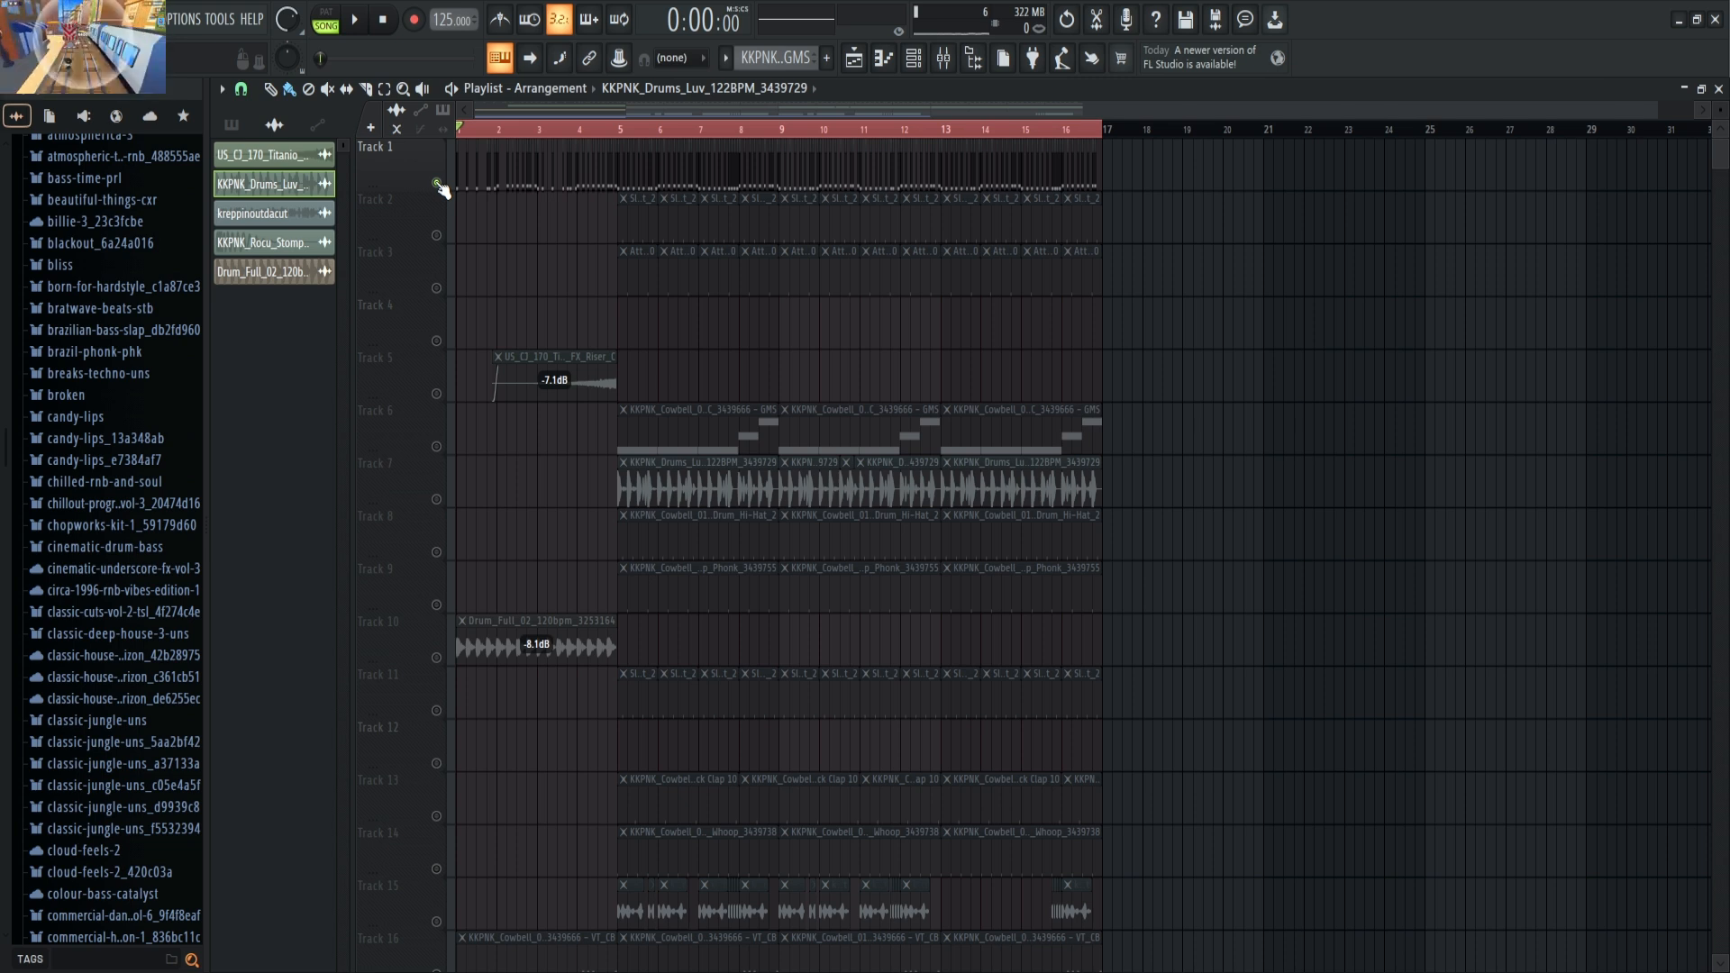
# - Solo Track 15 and play its audio clips from bar 5, then stop playback
pyautogui.rightClick(438, 923)
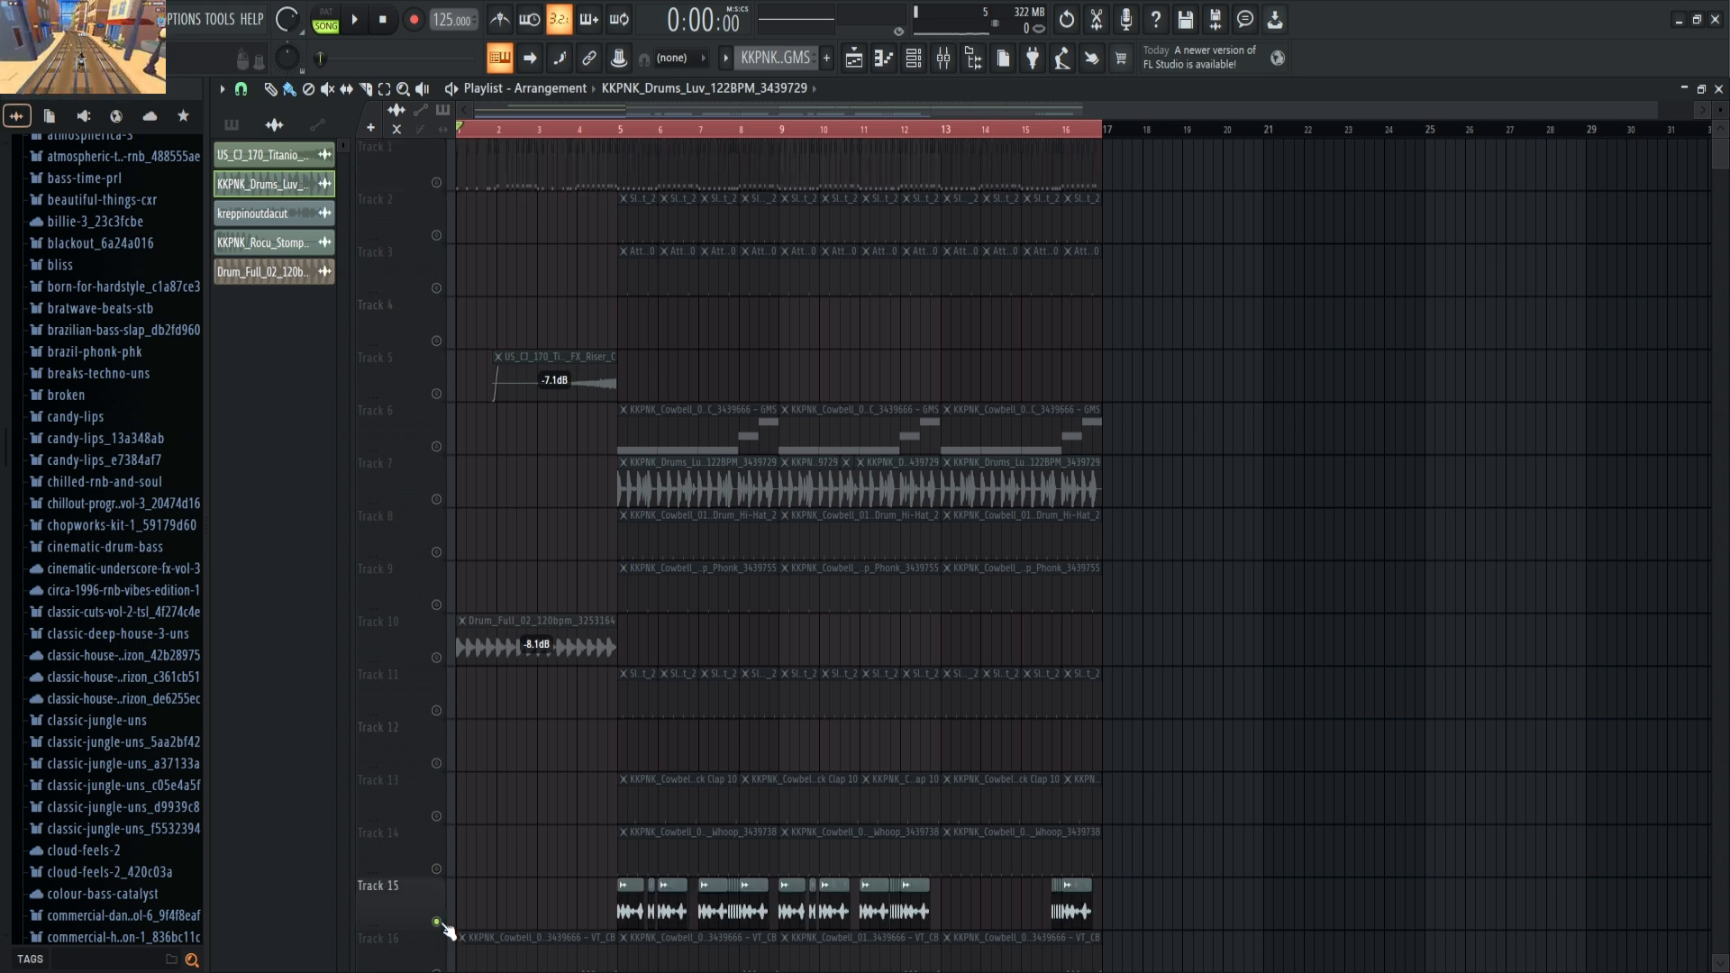
pyautogui.click(631, 137)
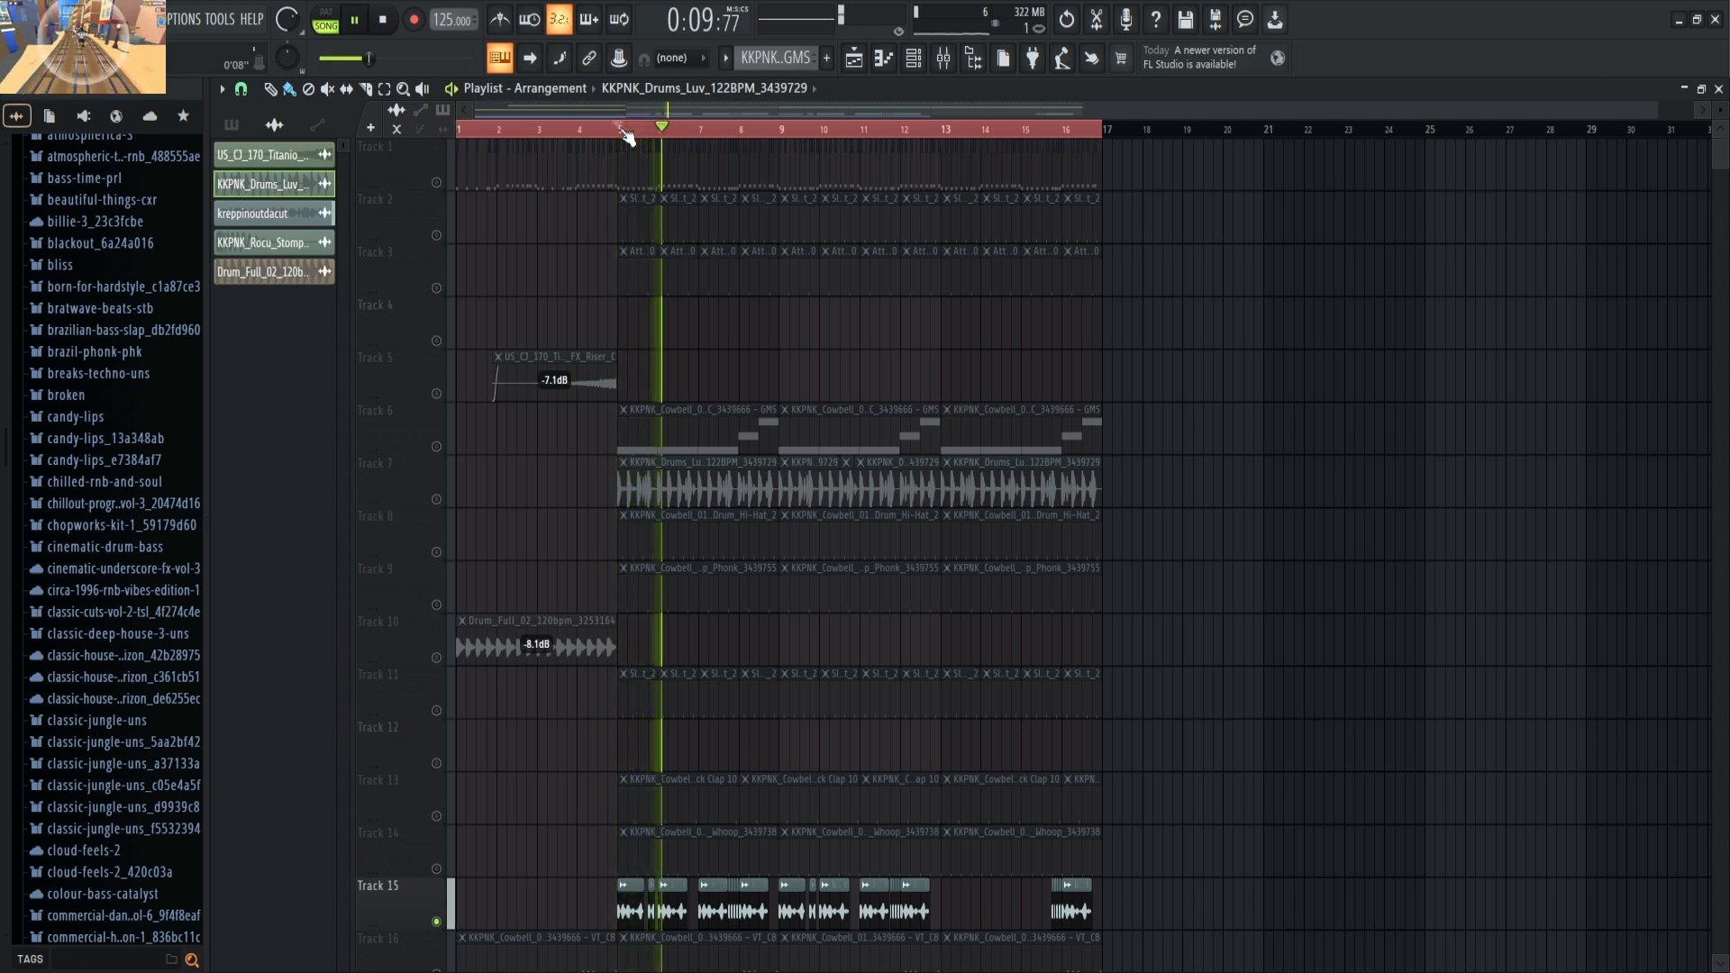
pyautogui.press('space')
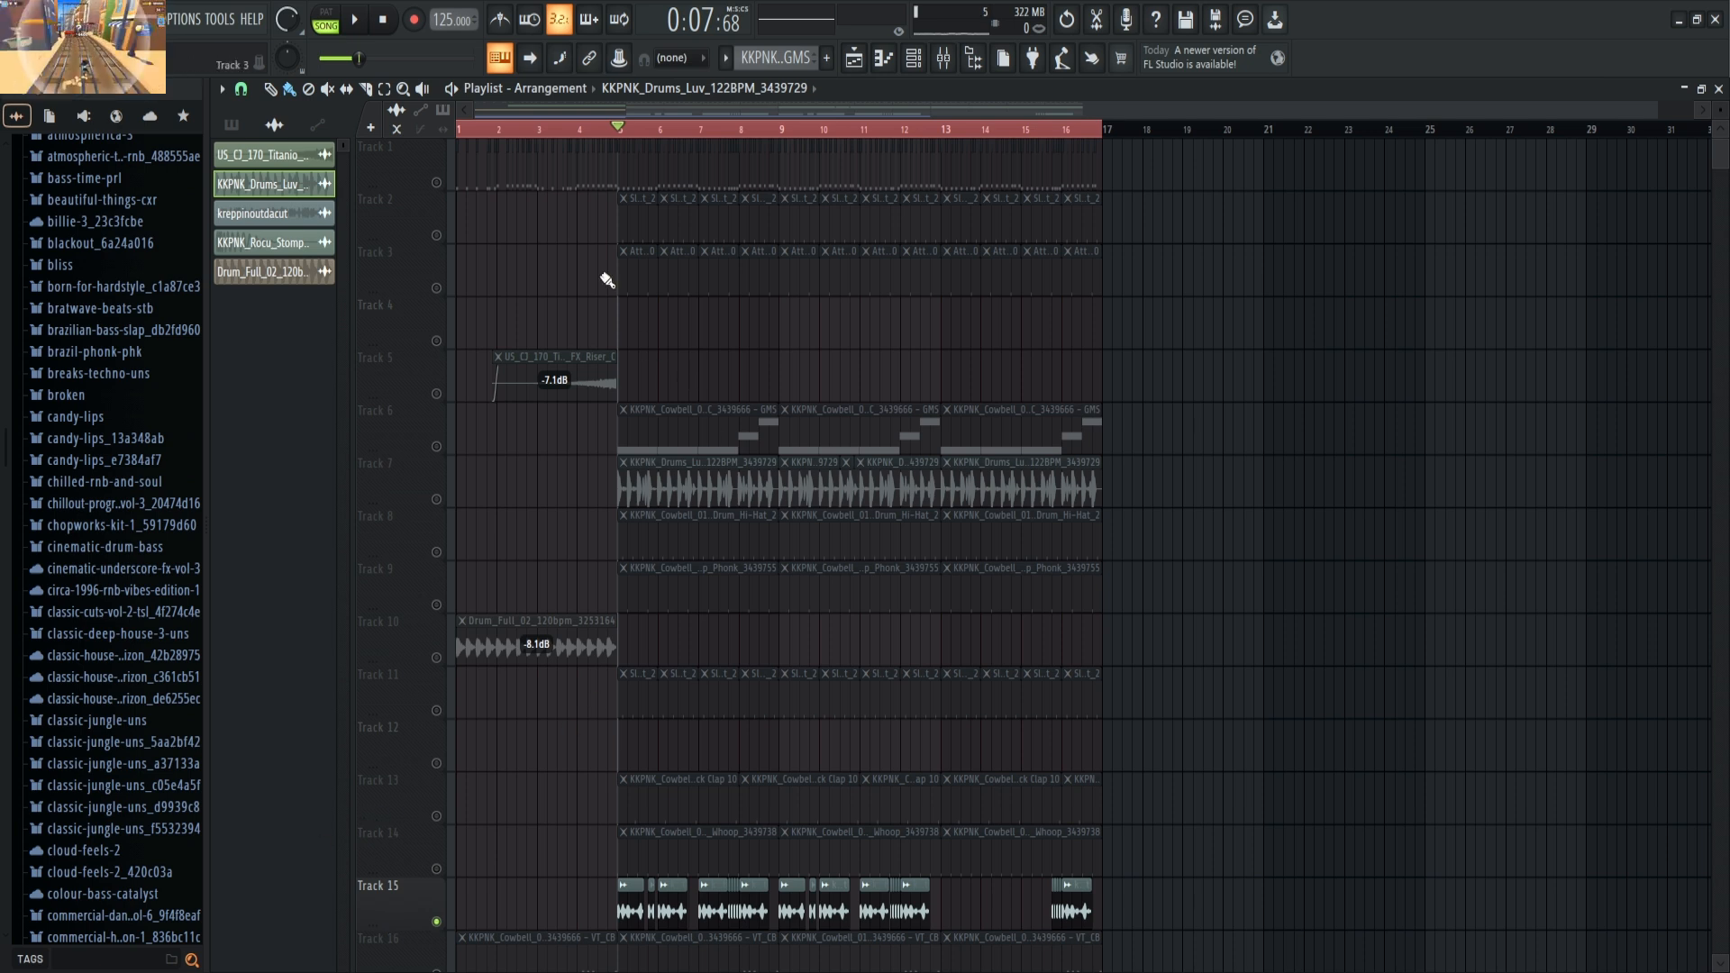
# - Solo Track 10 and play its Drum_Full_02 loop from the start of the arrangement
pyautogui.rightClick(438, 657)
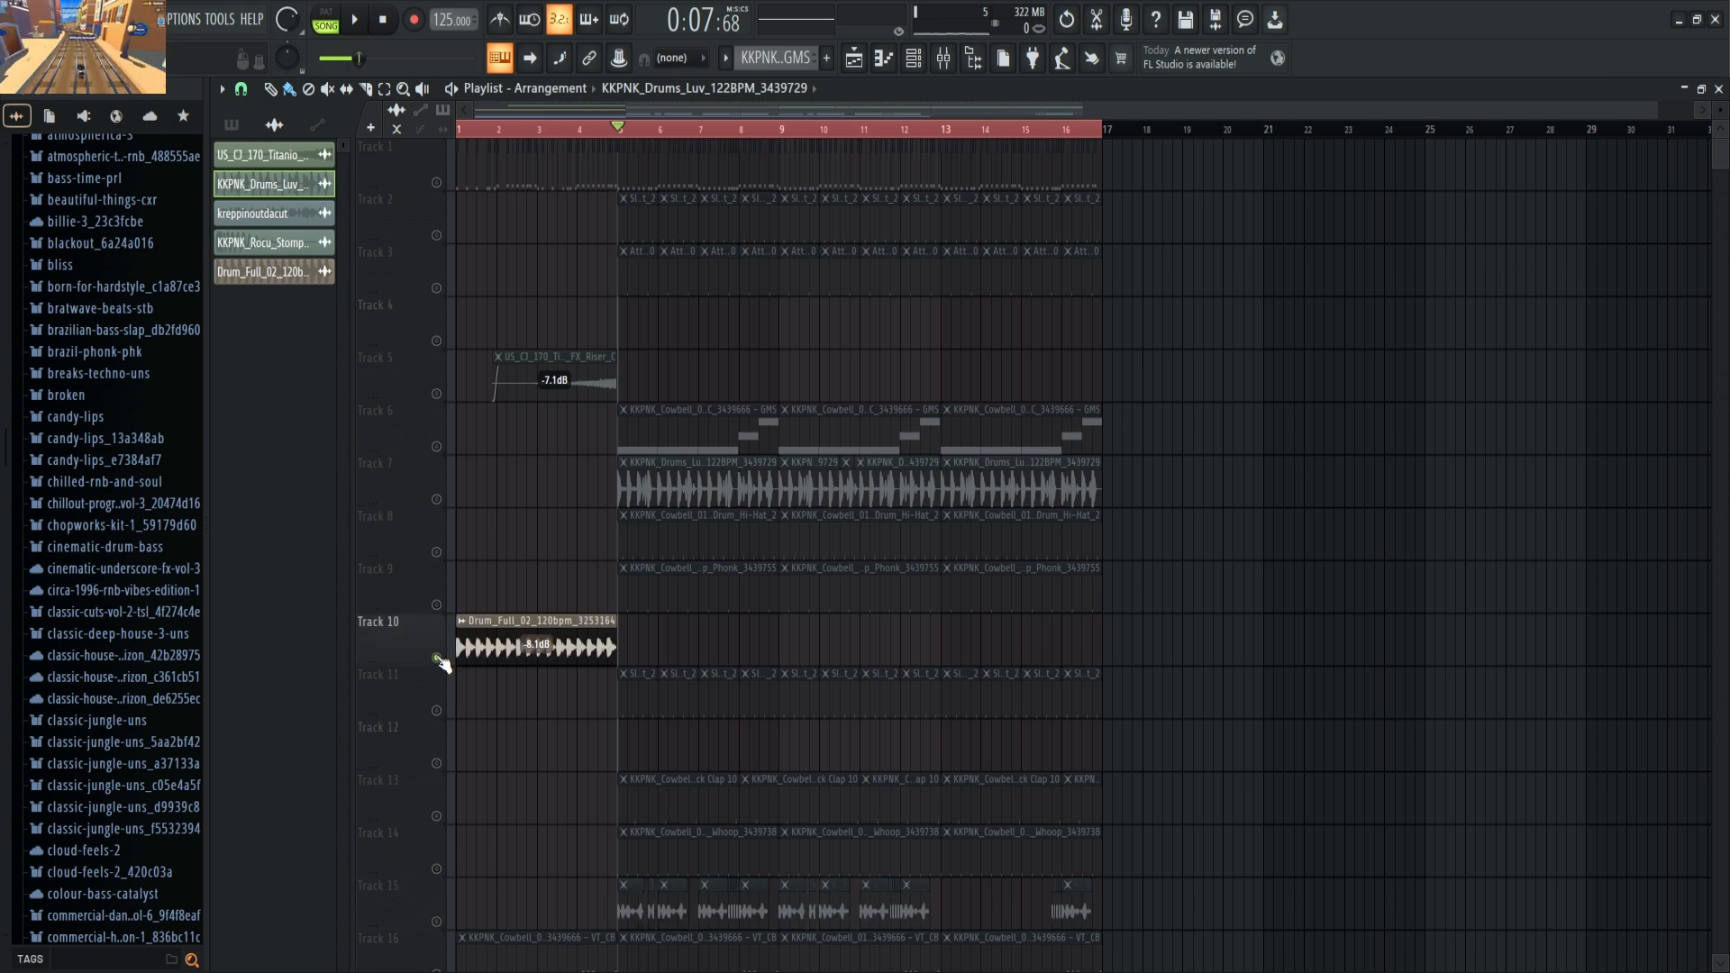
pyautogui.click(460, 130)
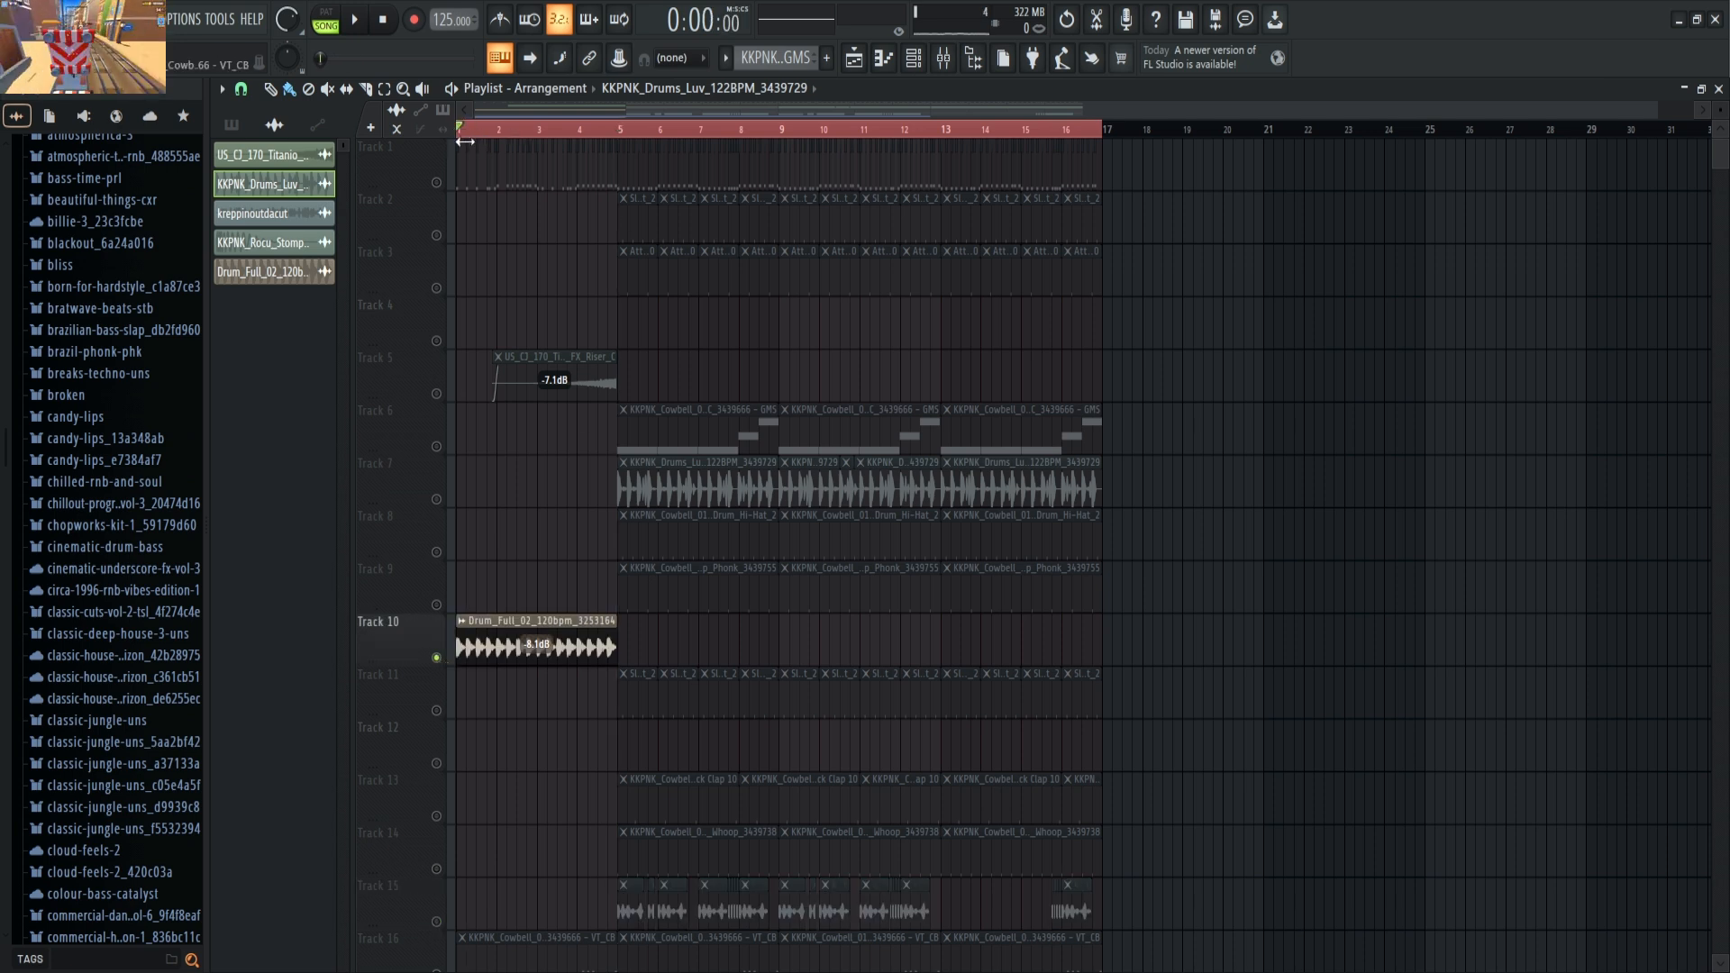
pyautogui.press('space')
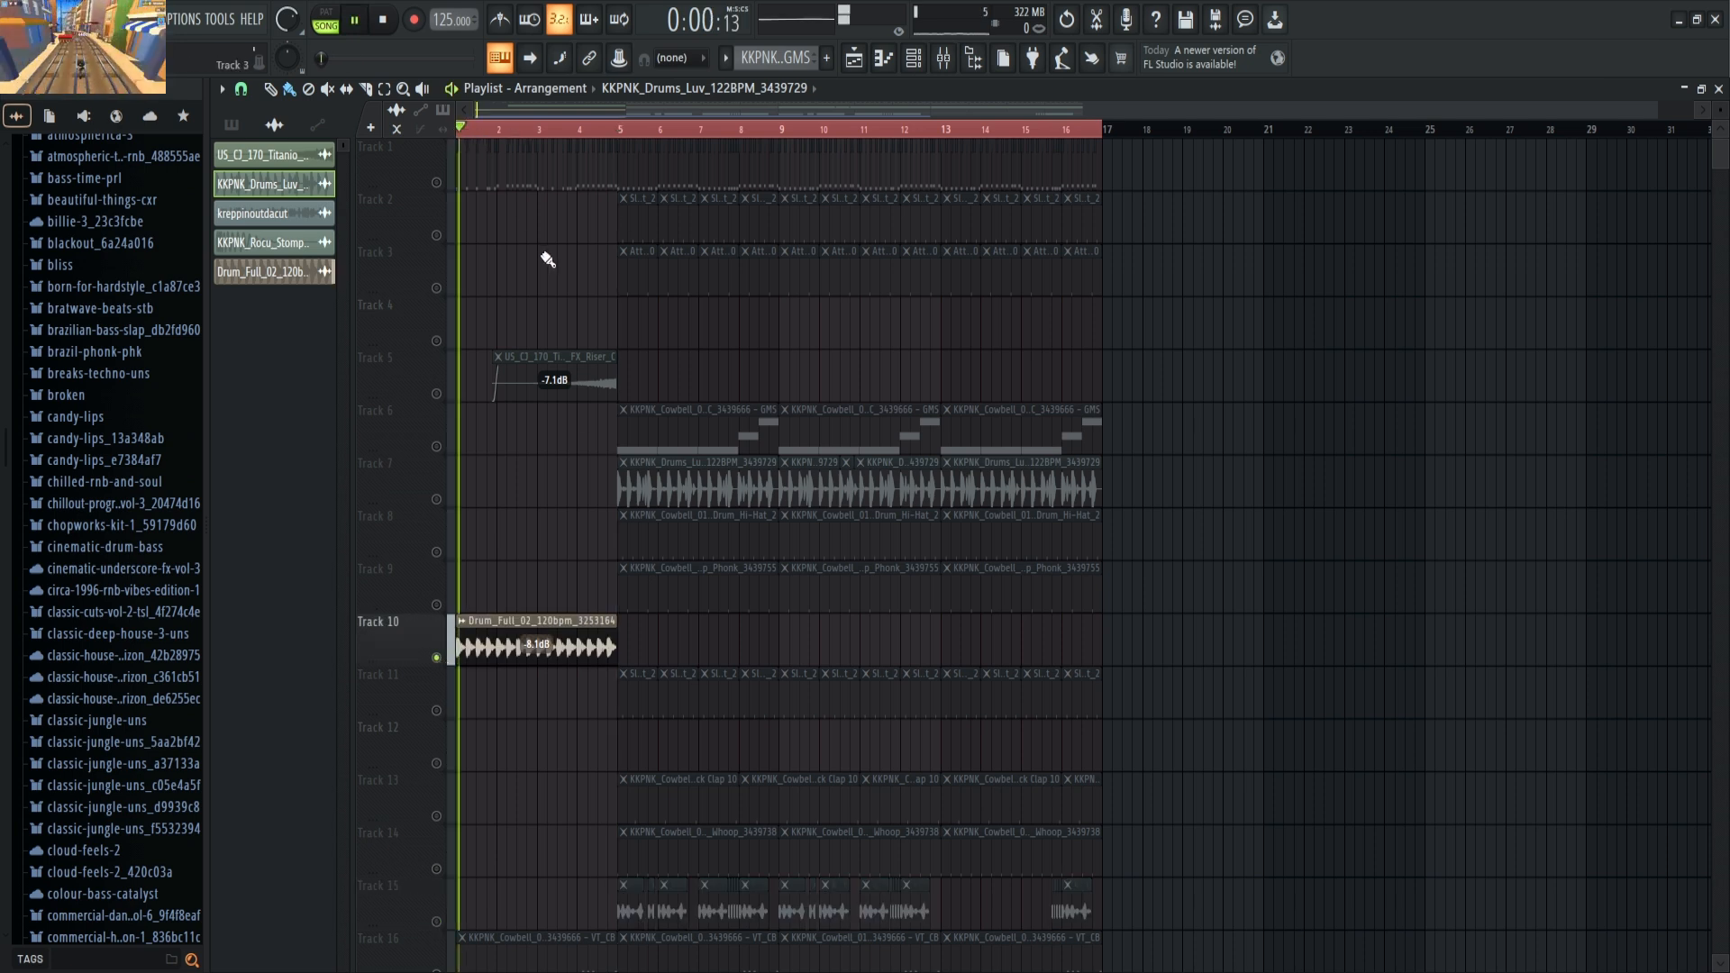
pyautogui.rightClick(437, 657)
pyautogui.rightClick(438, 657)
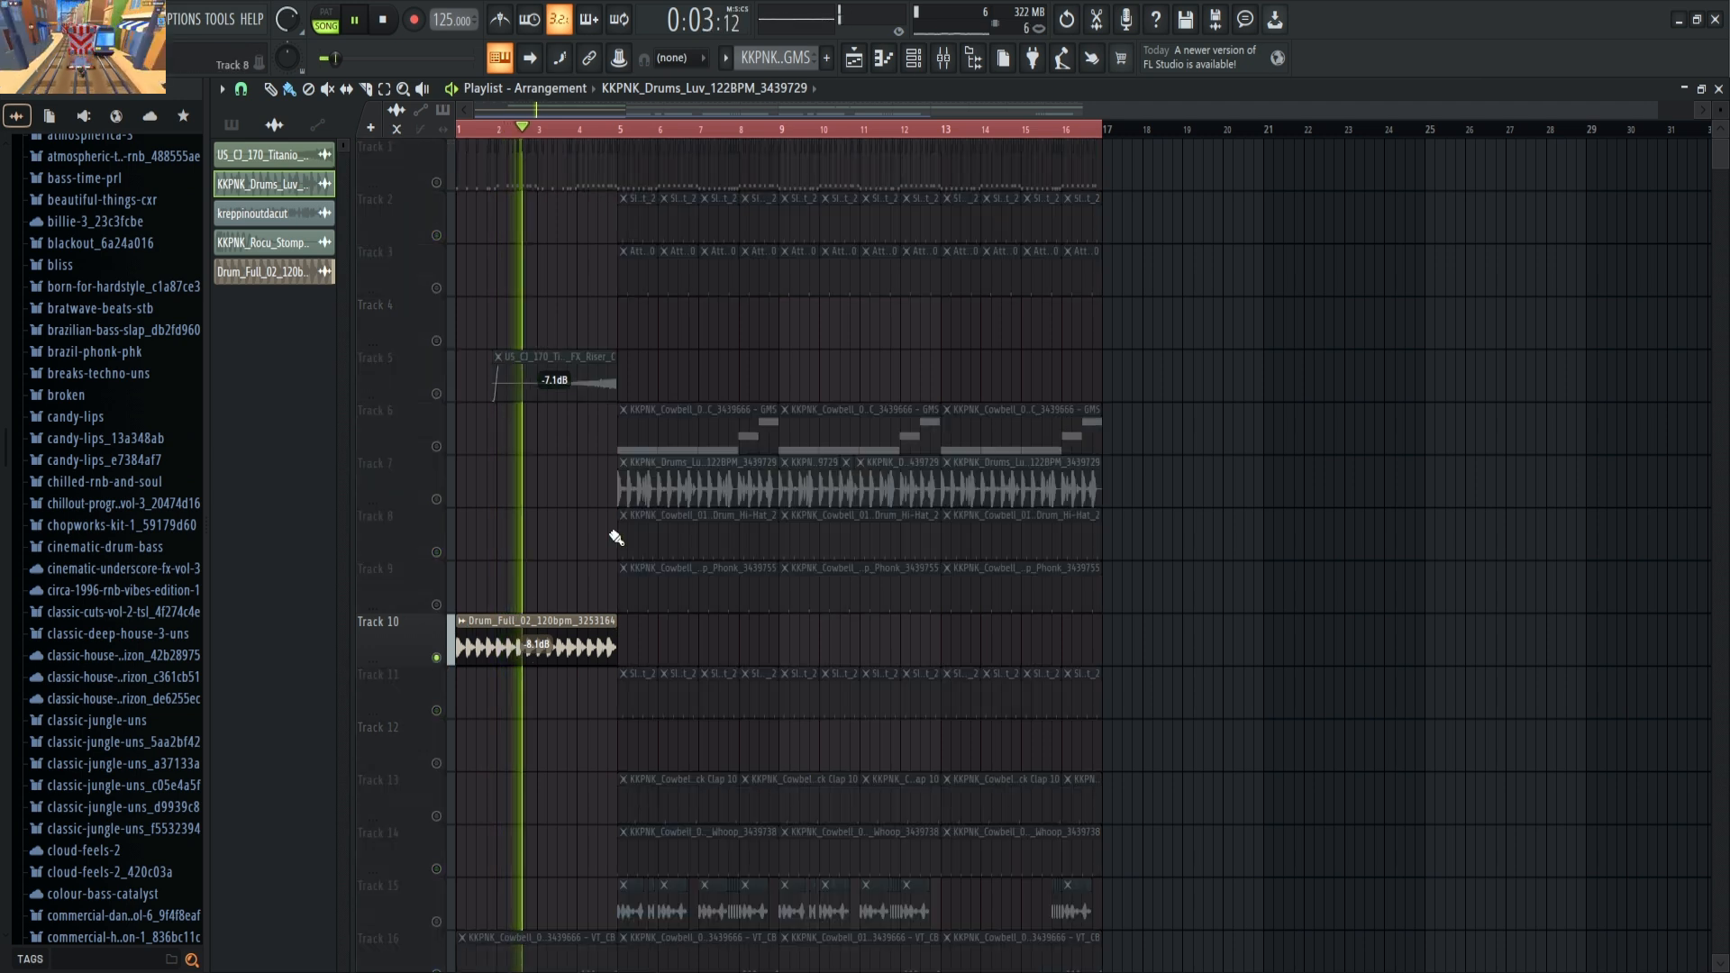
# - Solo Track 7, play its drum loop from bar 5, then restore all tracks and stop playback
pyautogui.rightClick(436, 499)
pyautogui.press('space')
pyautogui.press('space')
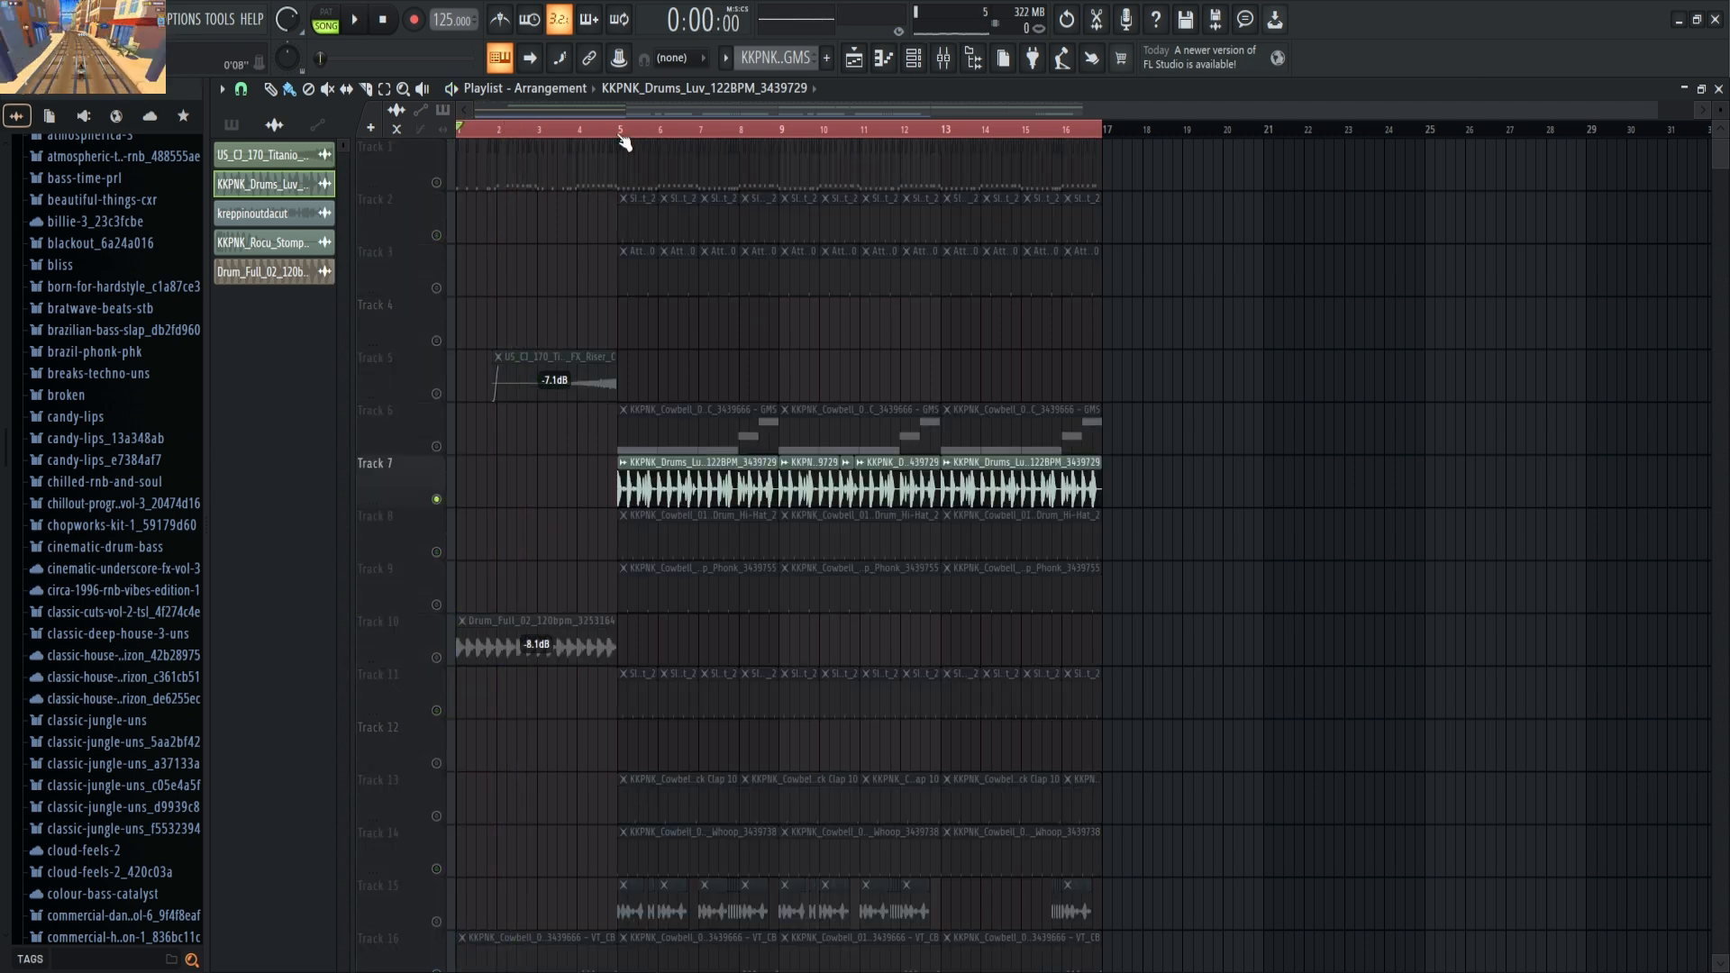
pyautogui.click(620, 133)
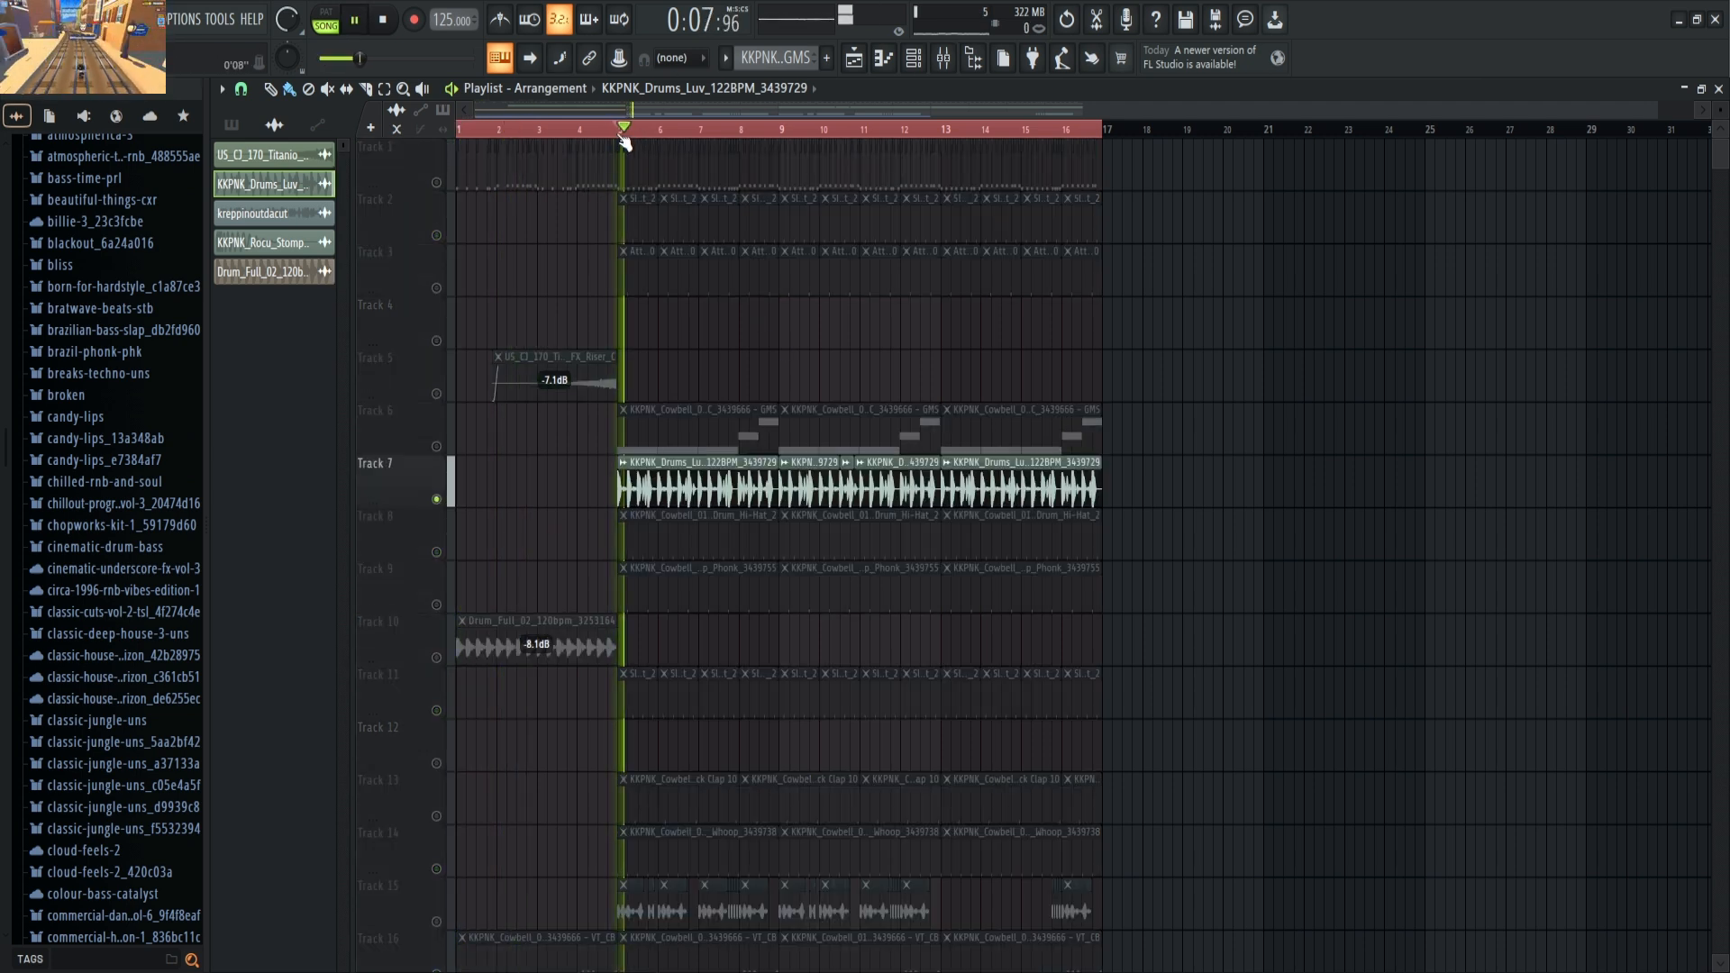
pyautogui.rightClick(437, 500)
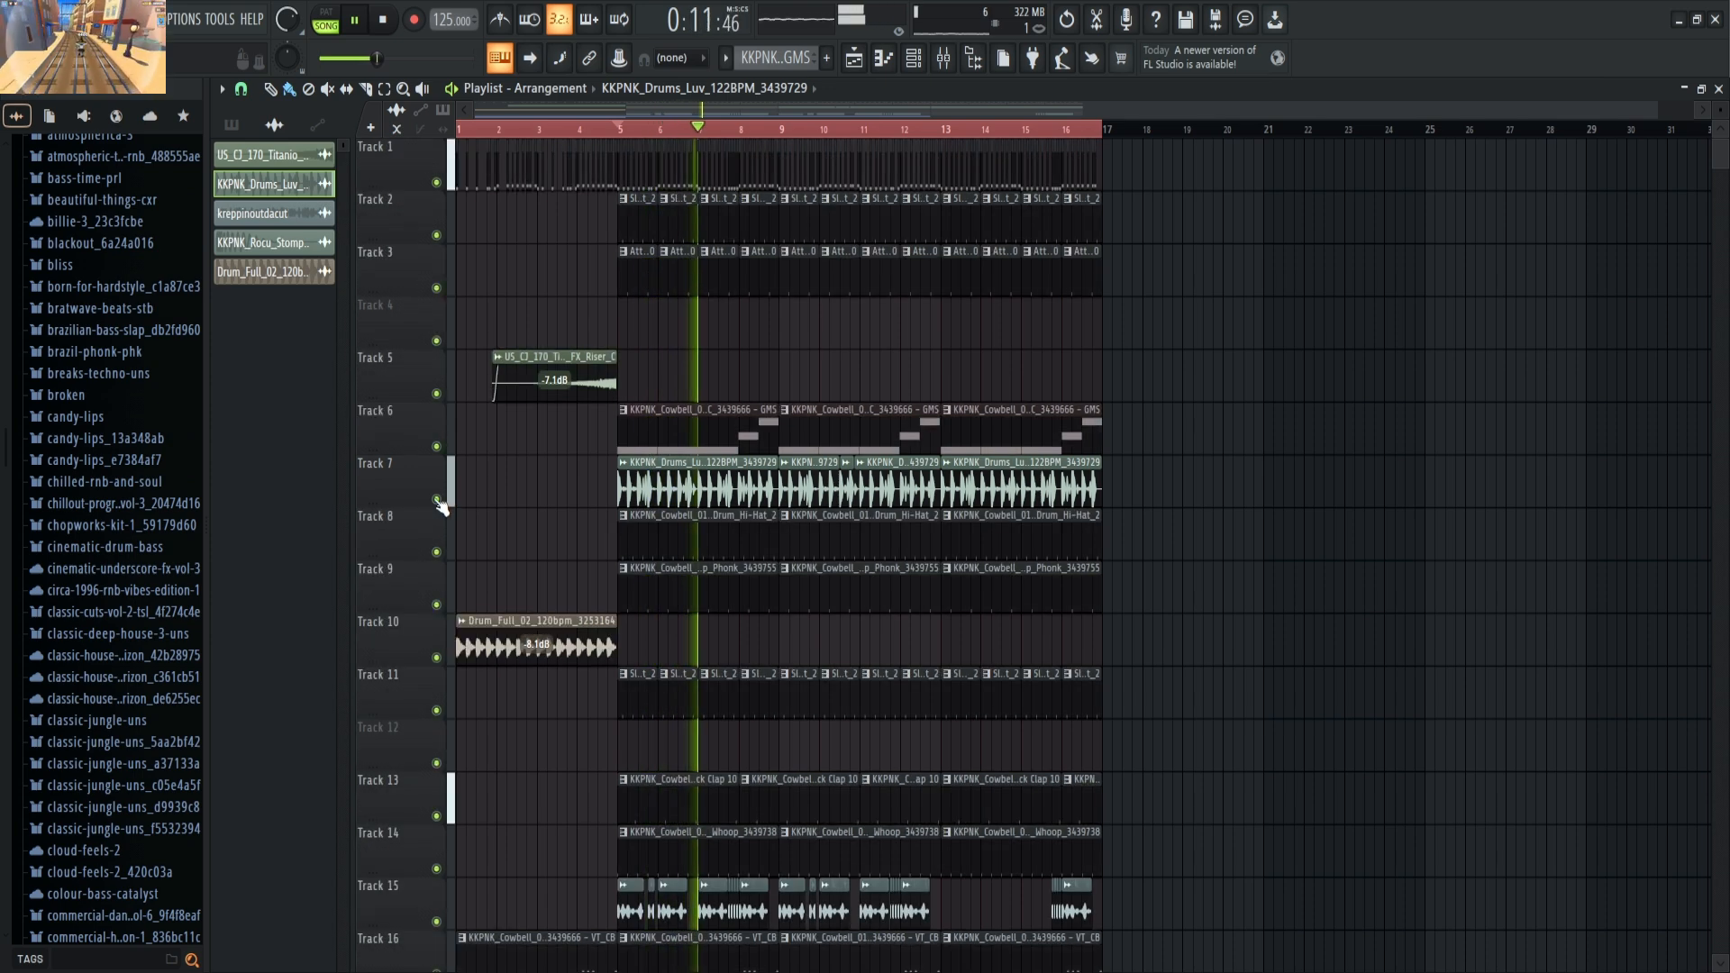
pyautogui.press('space')
# - Solo Track 6 to hear its GMS pattern from bar 5, then stop playback and mute the track
pyautogui.rightClick(437, 447)
pyautogui.press('space')
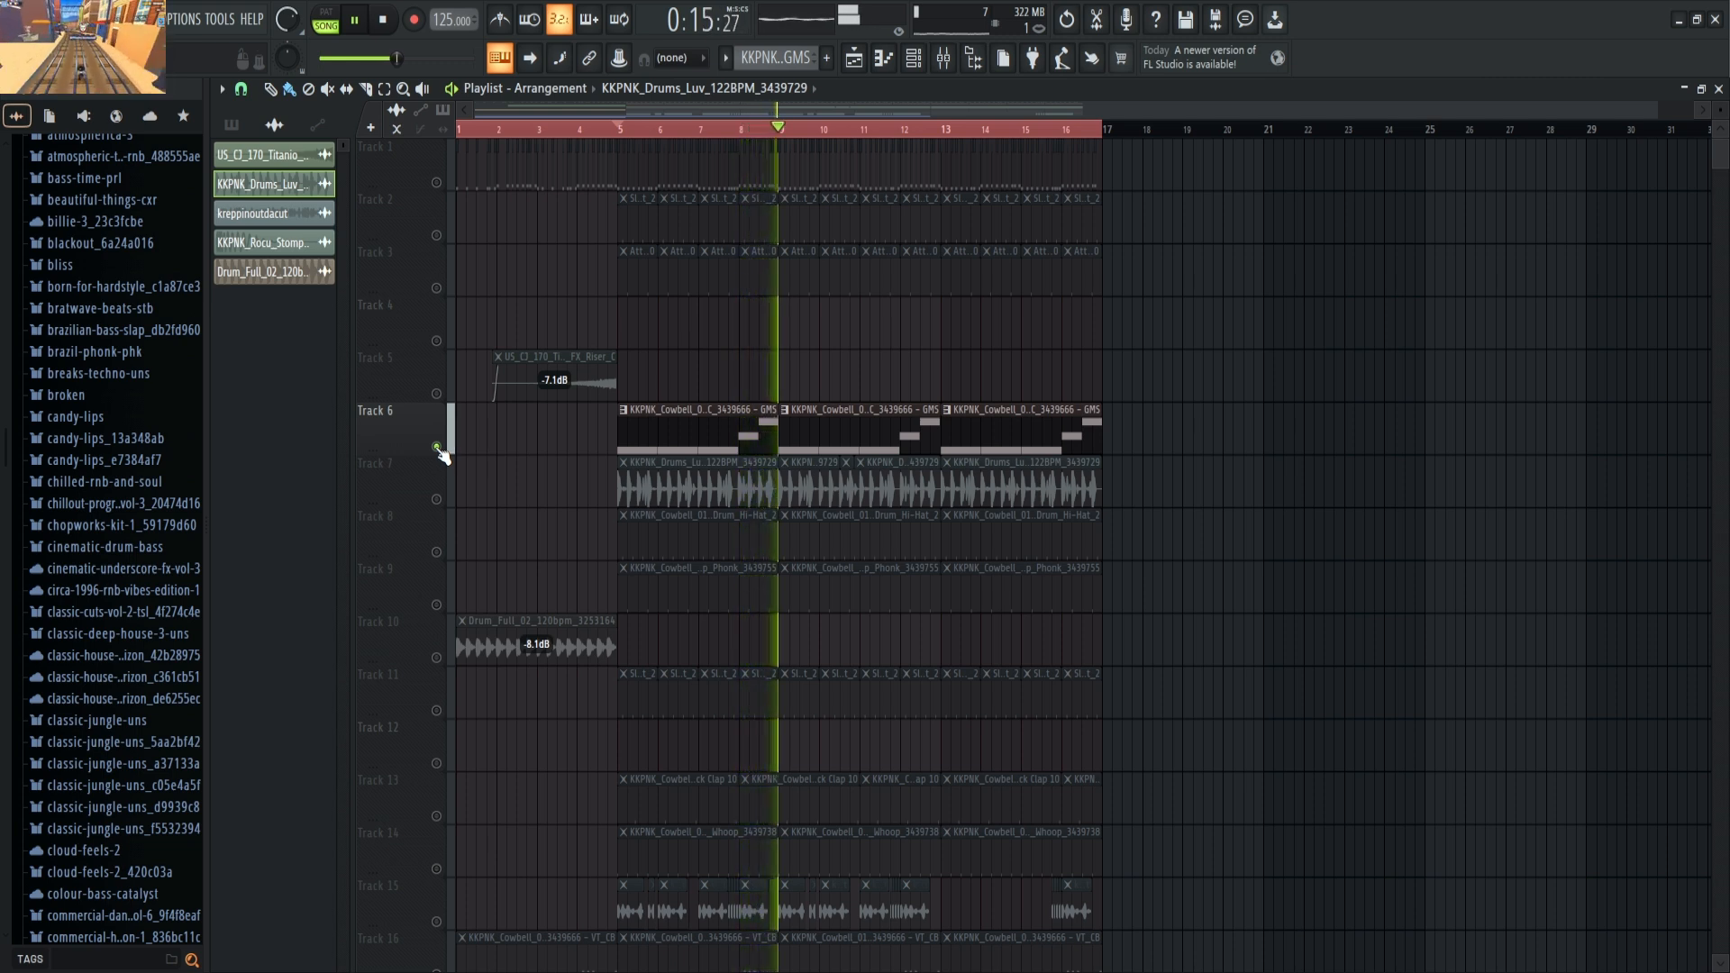
pyautogui.press('space')
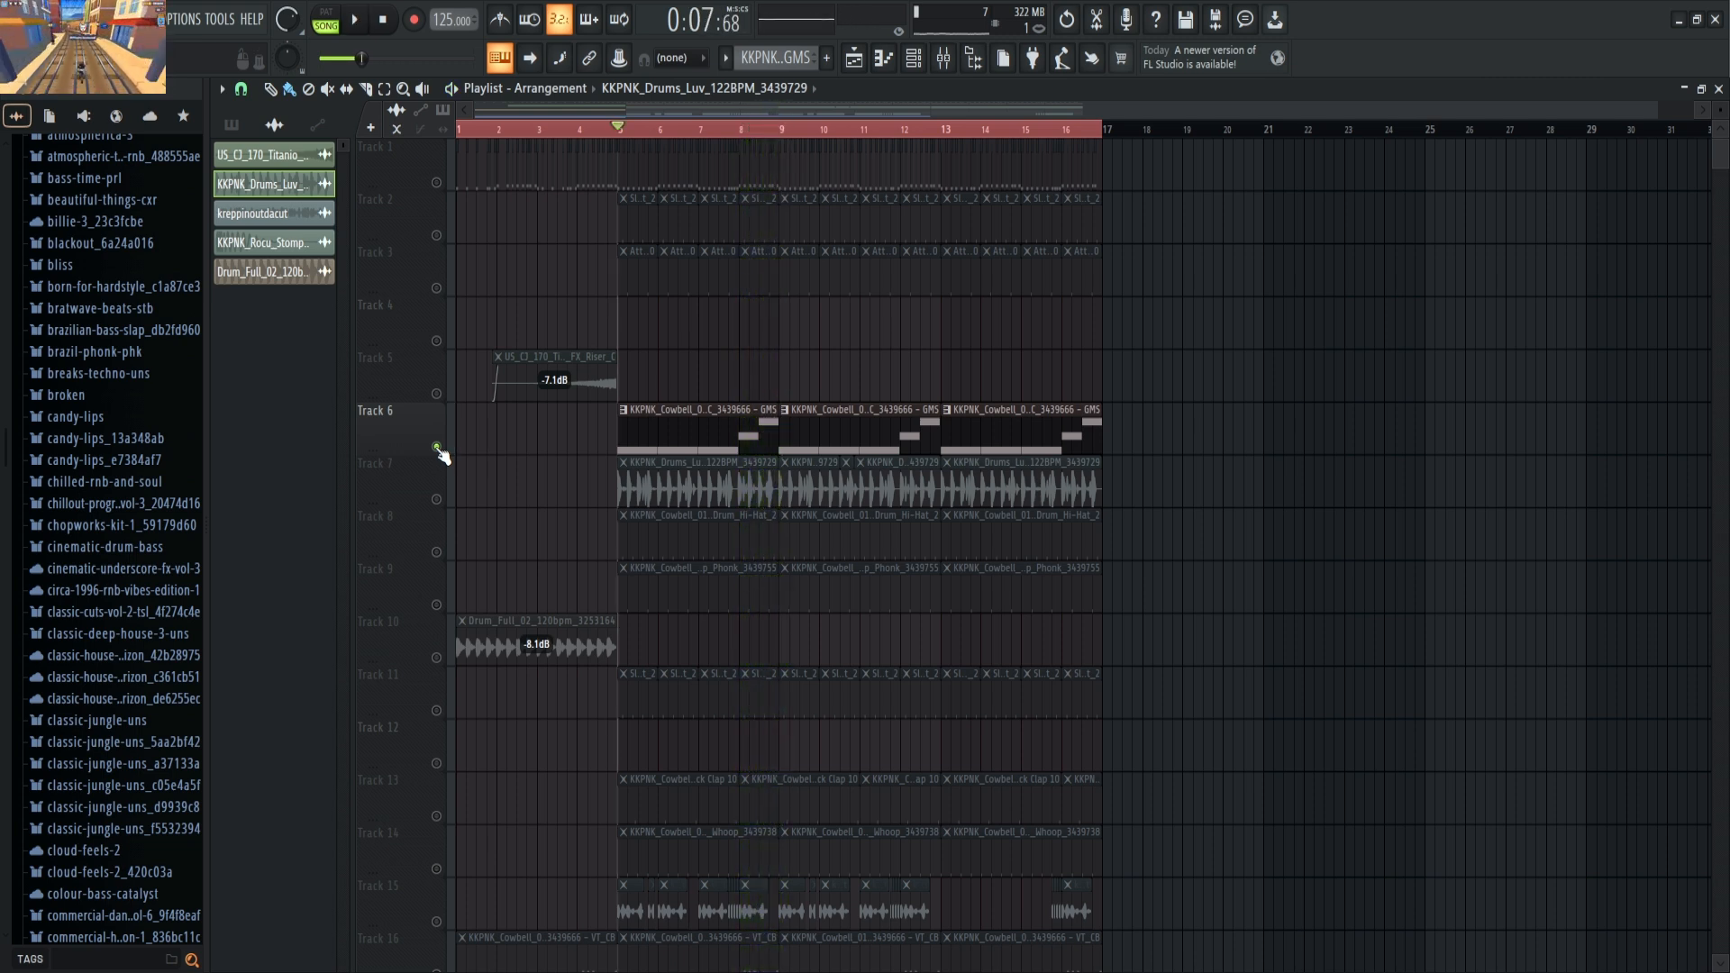
pyautogui.keyDown('ctrl'); pyautogui.click(437, 448); pyautogui.keyUp('ctrl')
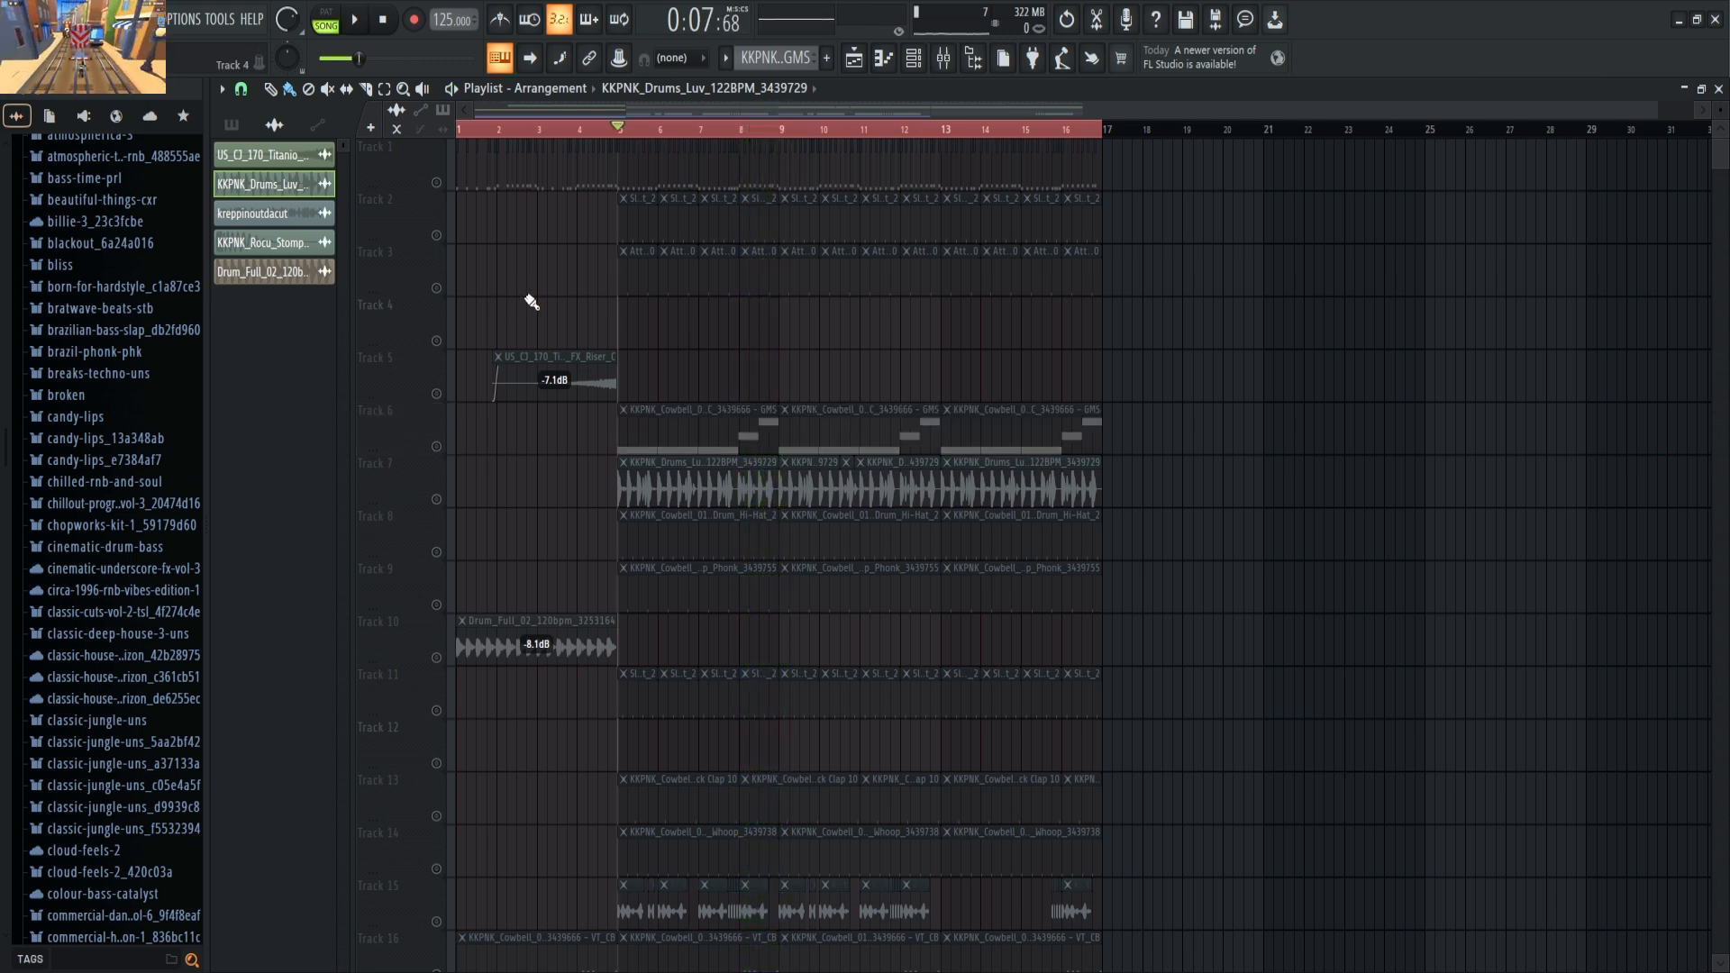
# - Enable only Track 3, play its Attack Clap clips from bar 5, then mute the track and stop
pyautogui.keyDown('ctrl'); pyautogui.click(436, 289); pyautogui.keyUp('ctrl')
pyautogui.press('space')
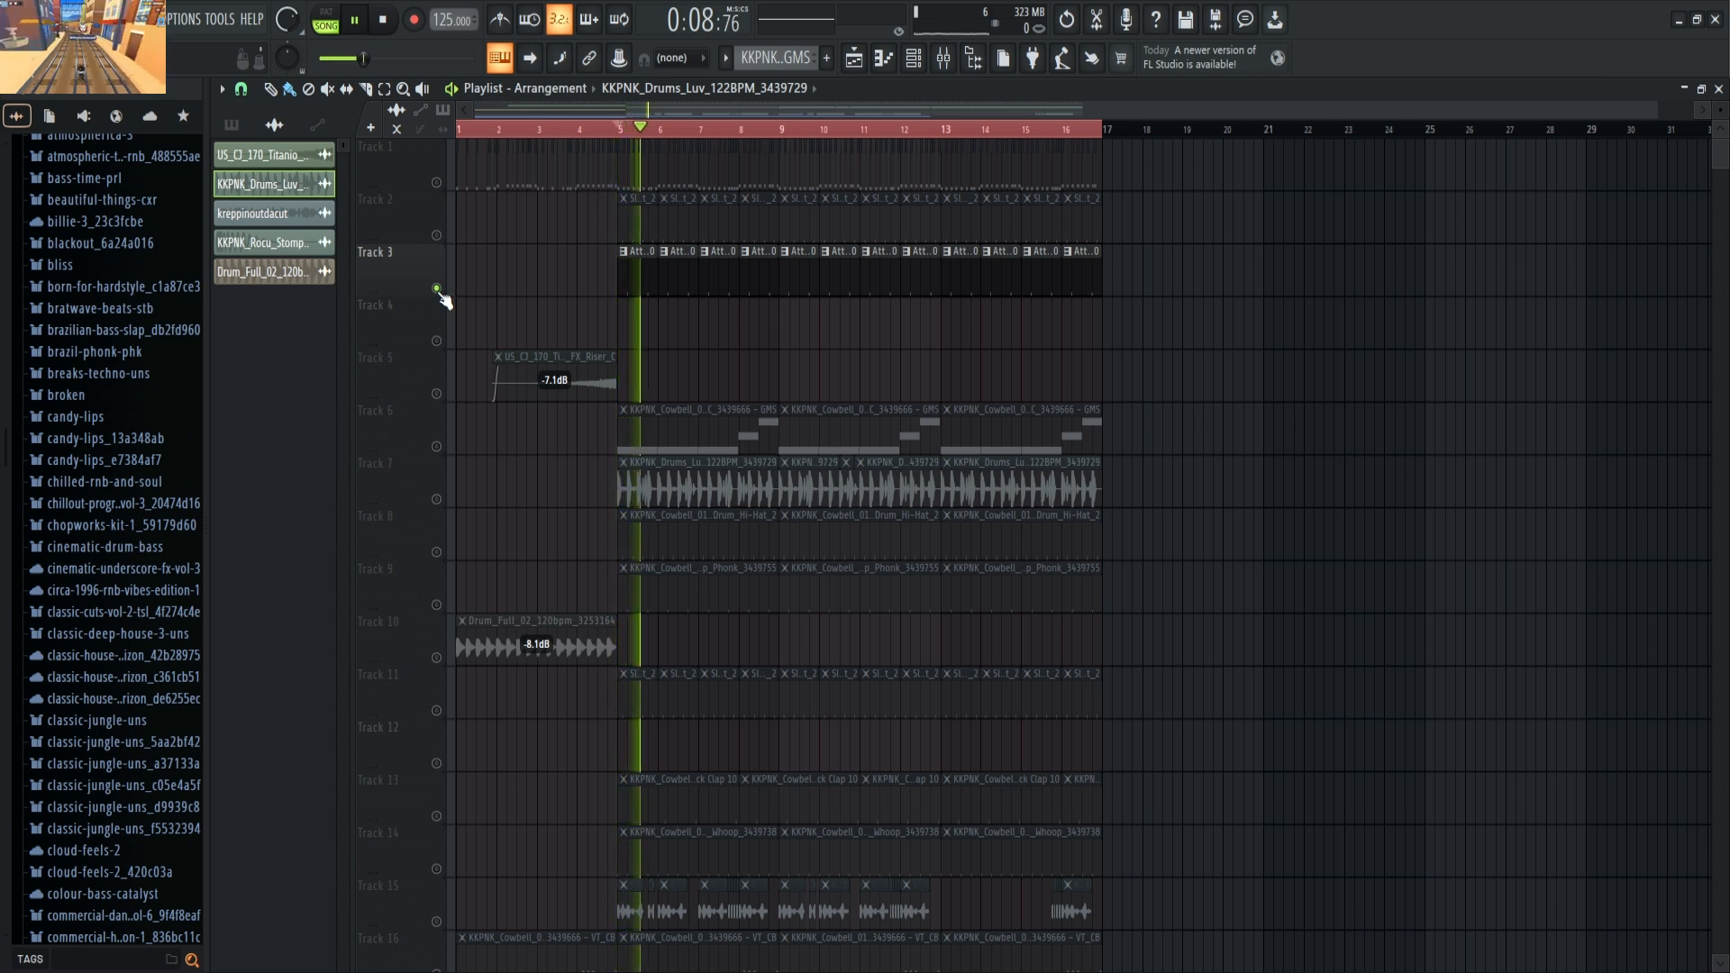
pyautogui.keyDown('ctrl'); pyautogui.click(437, 288); pyautogui.keyUp('ctrl')
pyautogui.press('space')
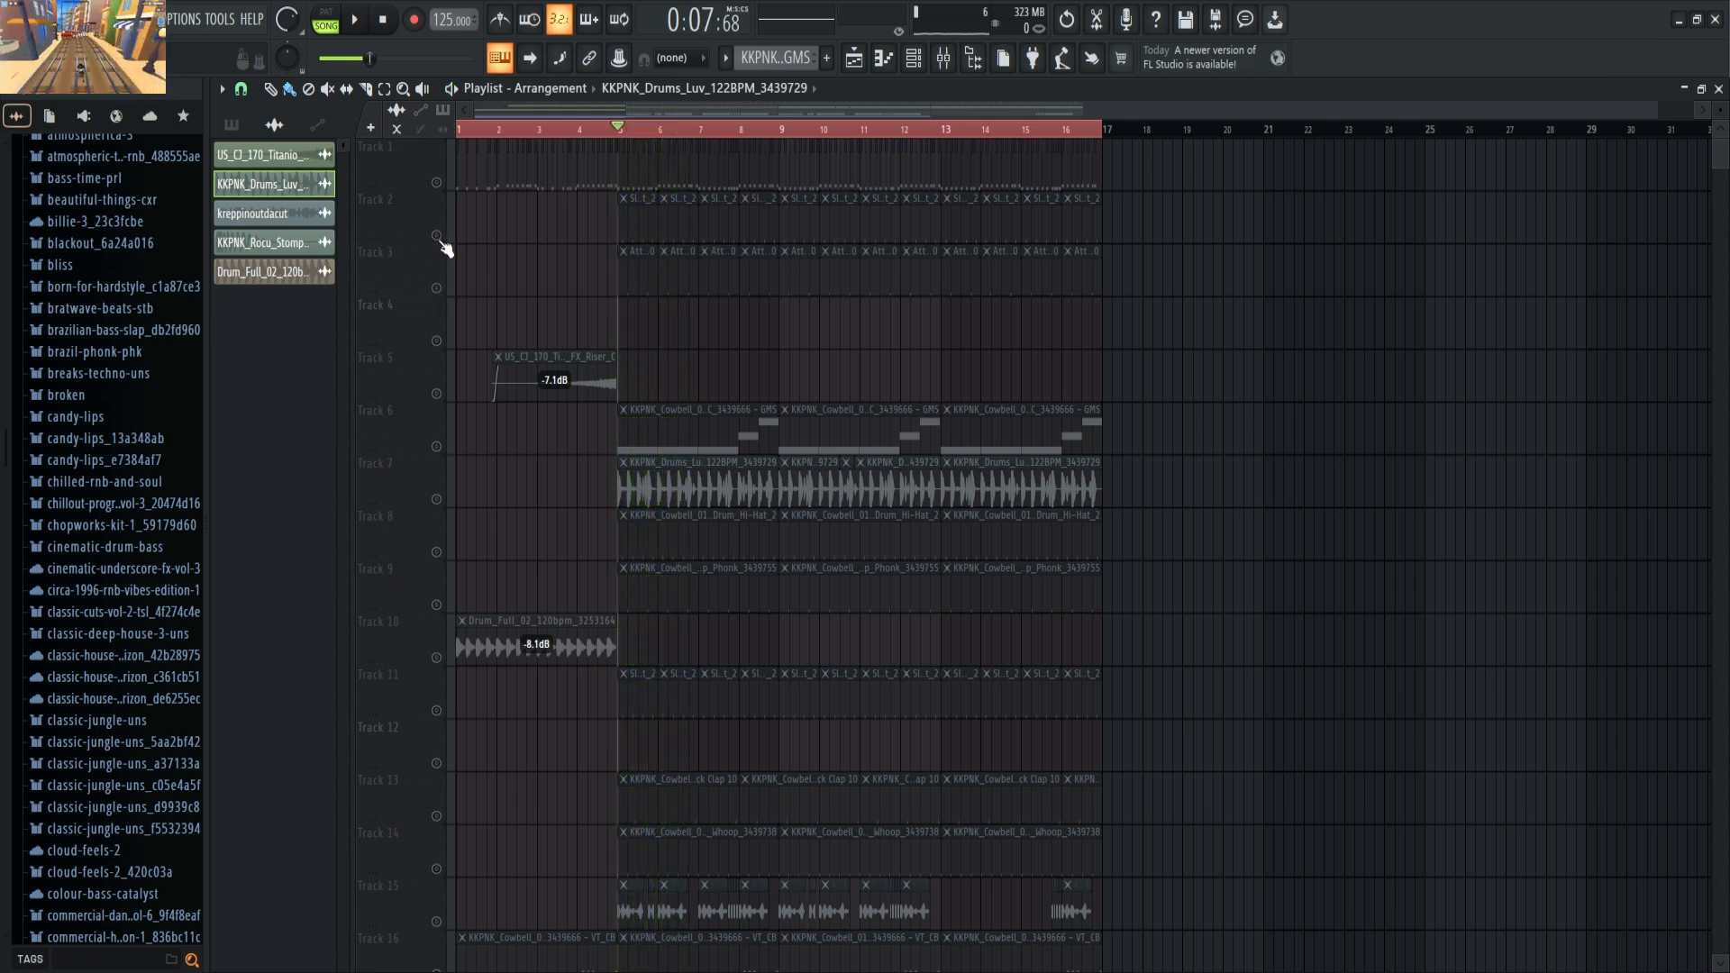
# - Enable only Track 2 and play its clips from bar 5, then stop and mute the track
pyautogui.keyDown('ctrl'); pyautogui.click(438, 237); pyautogui.keyUp('ctrl')
pyautogui.press('space')
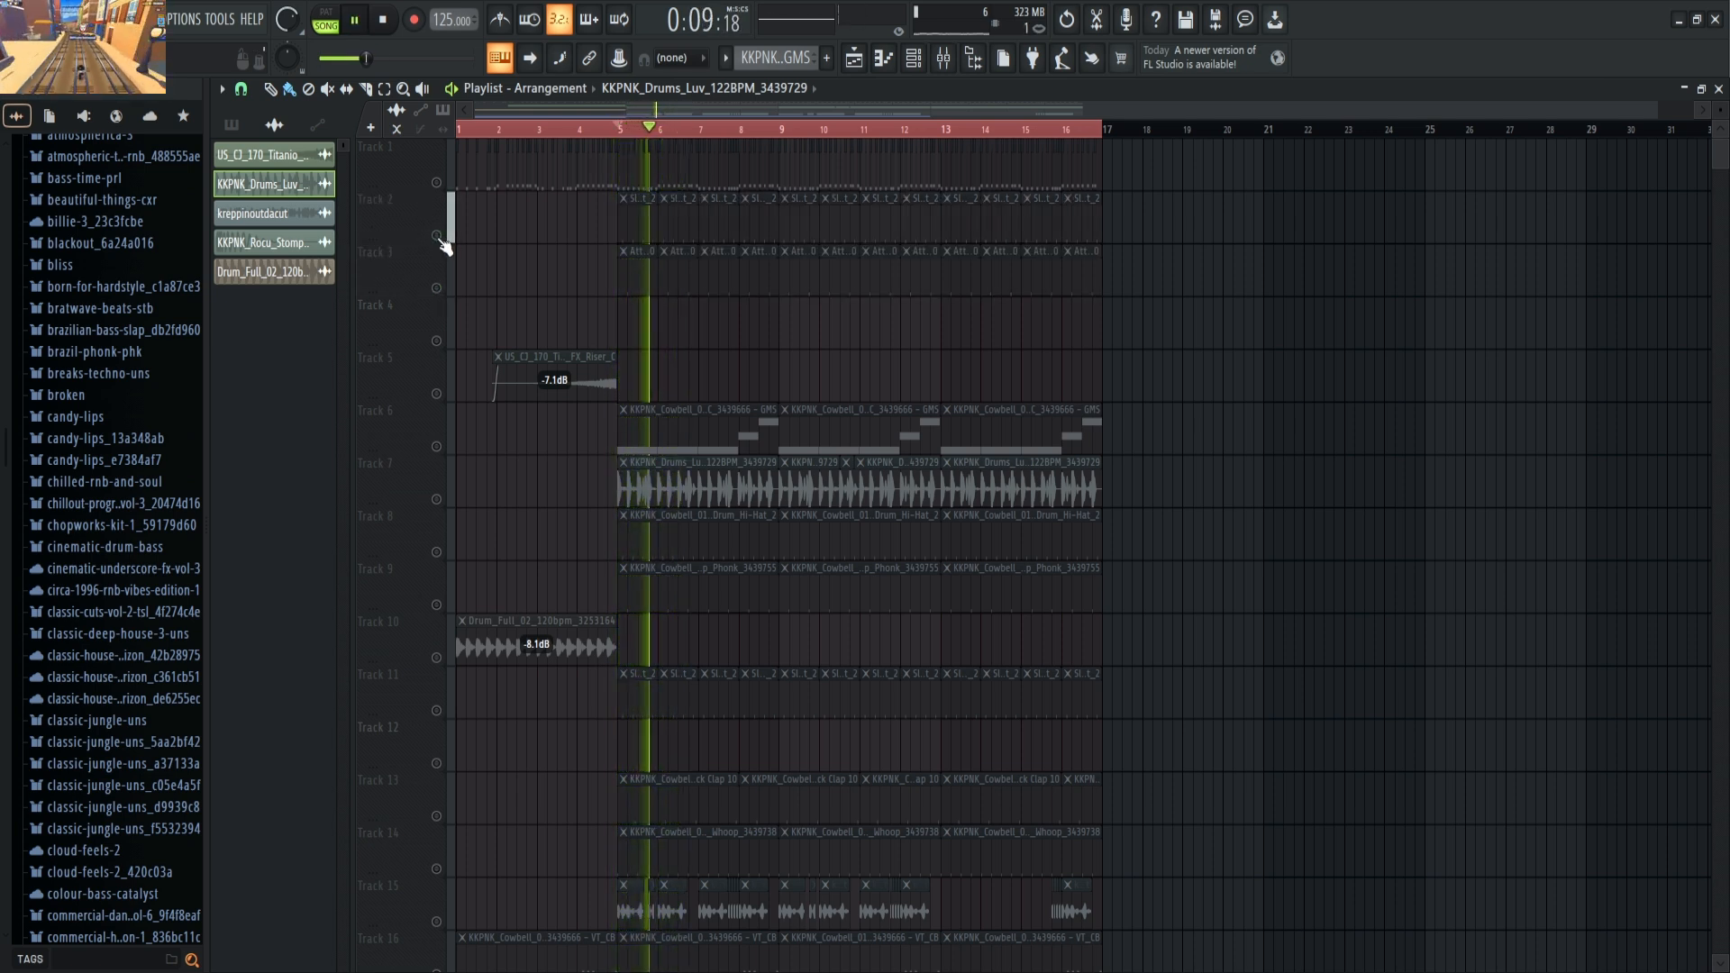
pyautogui.press('space')
pyautogui.keyDown('ctrl'); pyautogui.click(438, 237); pyautogui.keyUp('ctrl')
# - Play Track 11 on its own from bar 5, then mute it and delete all of its clips
pyautogui.keyDown('ctrl'); pyautogui.click(436, 711); pyautogui.keyUp('ctrl')
pyautogui.press('space')
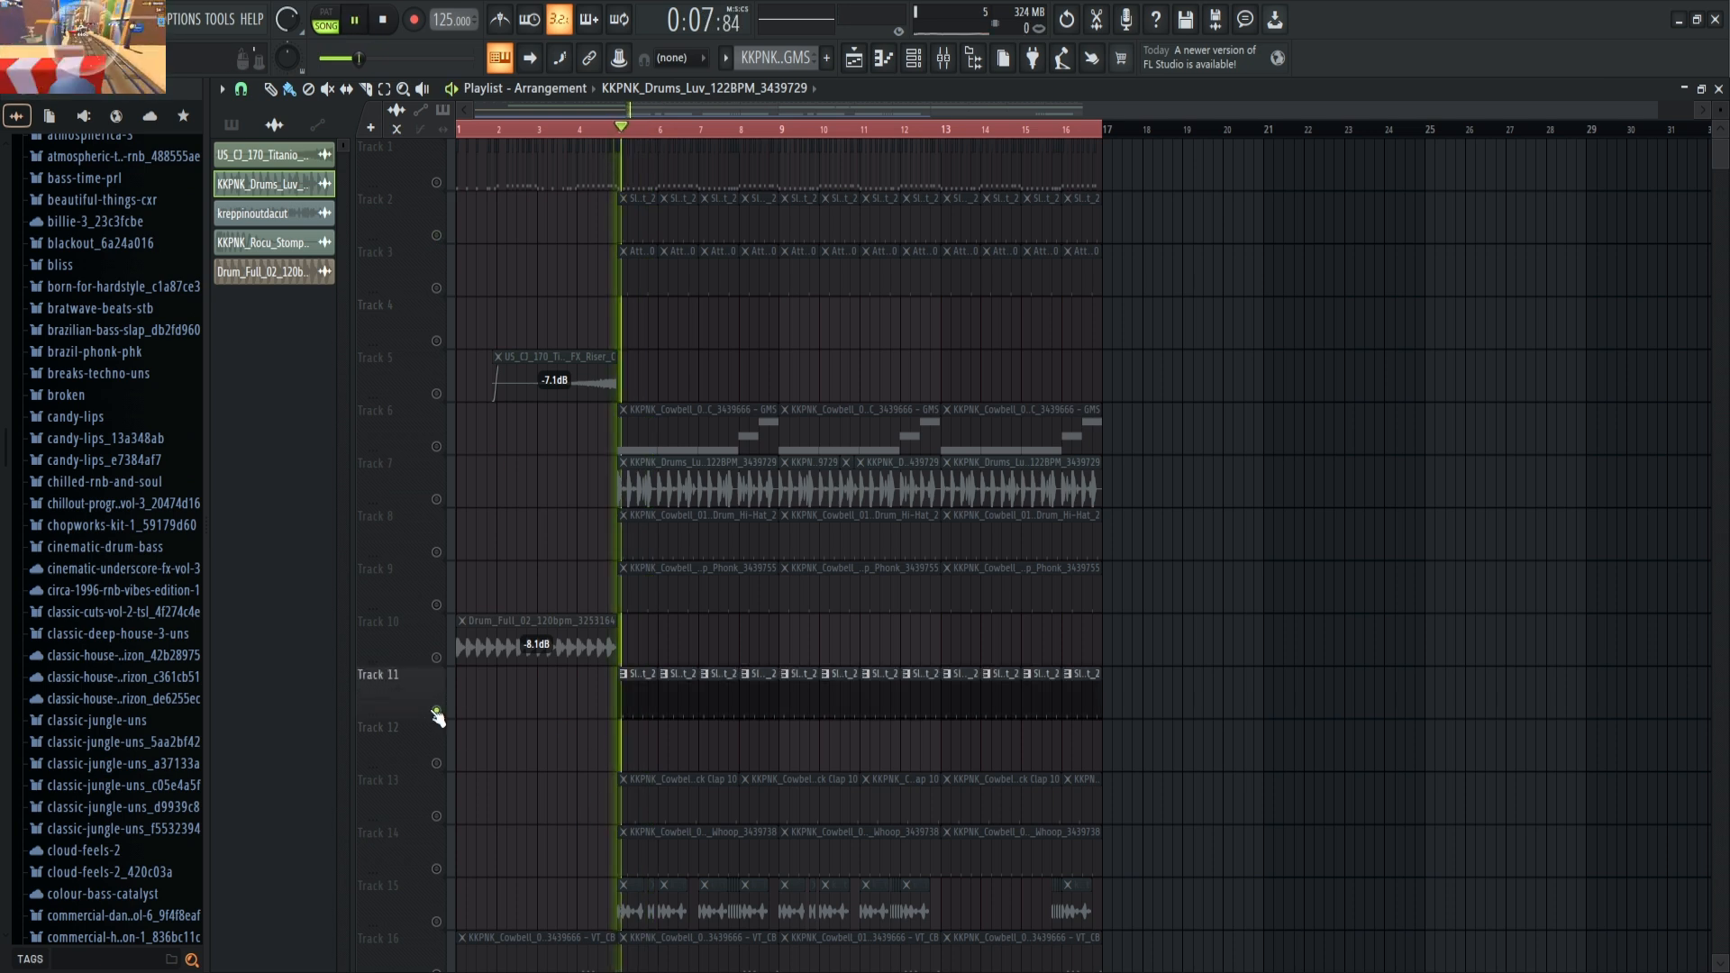
pyautogui.press('space')
pyautogui.keyDown('ctrl'); pyautogui.click(438, 714); pyautogui.keyUp('ctrl')
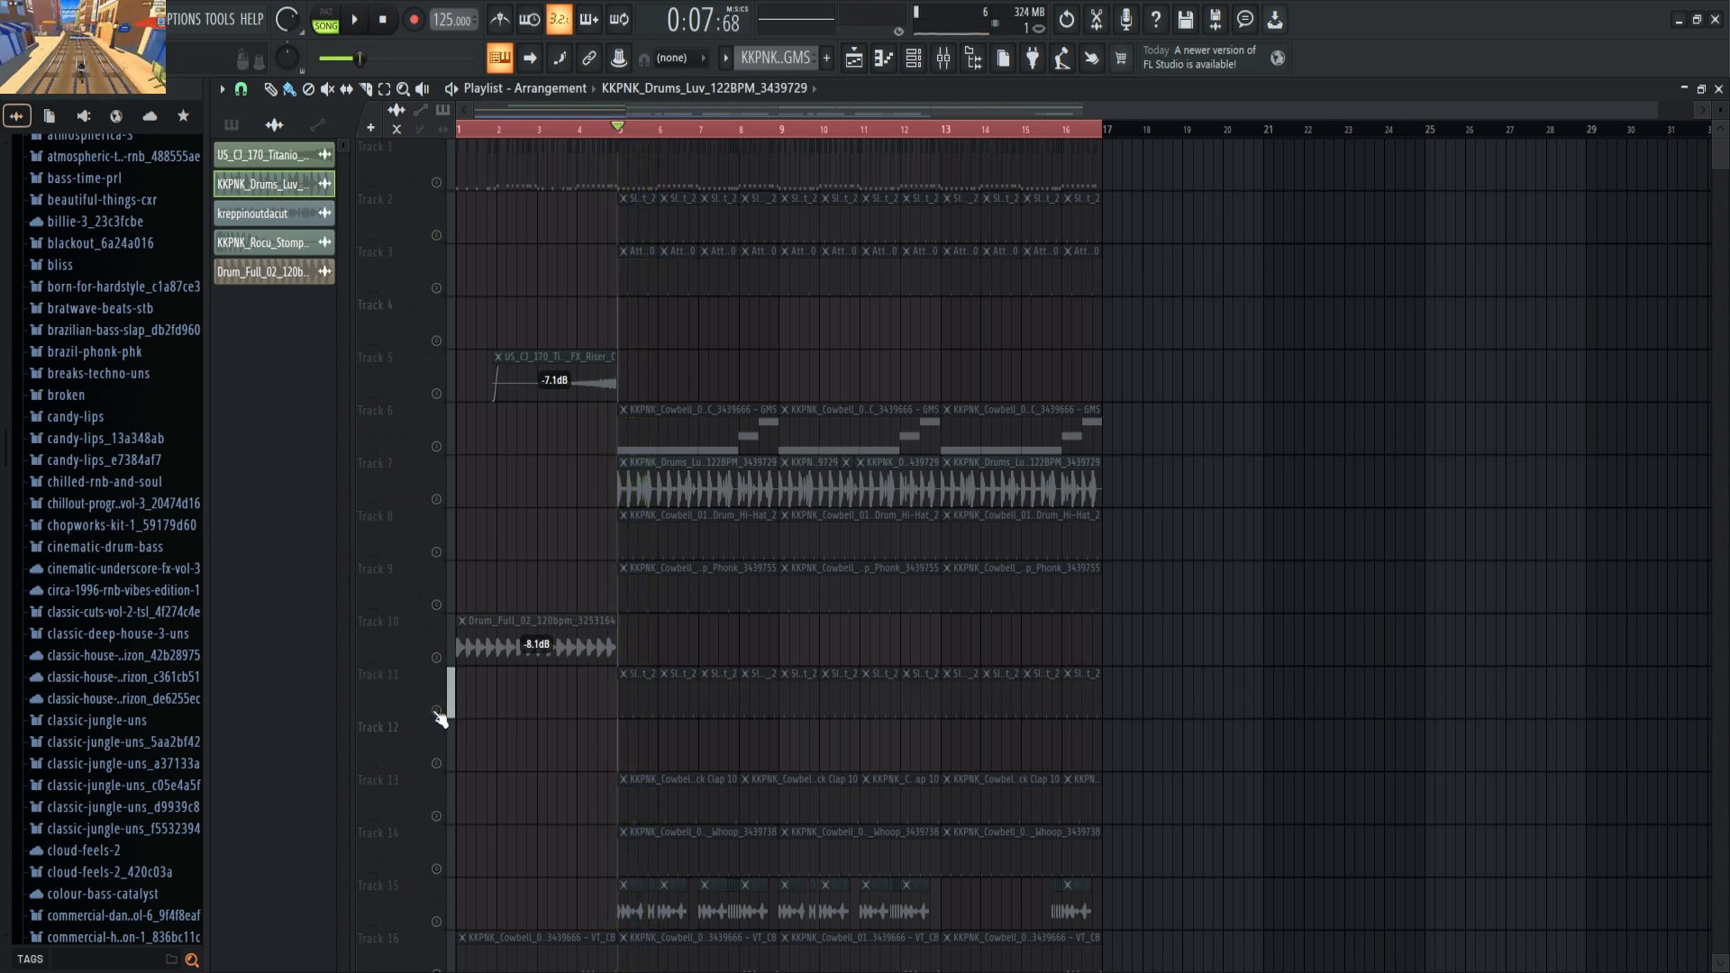
pyautogui.moveTo(633, 700); pyautogui.dragTo(1087, 711)
# - Enable only Track 13 and play its clap clips from bar 5, then mute the track and stop
pyautogui.click(438, 817)
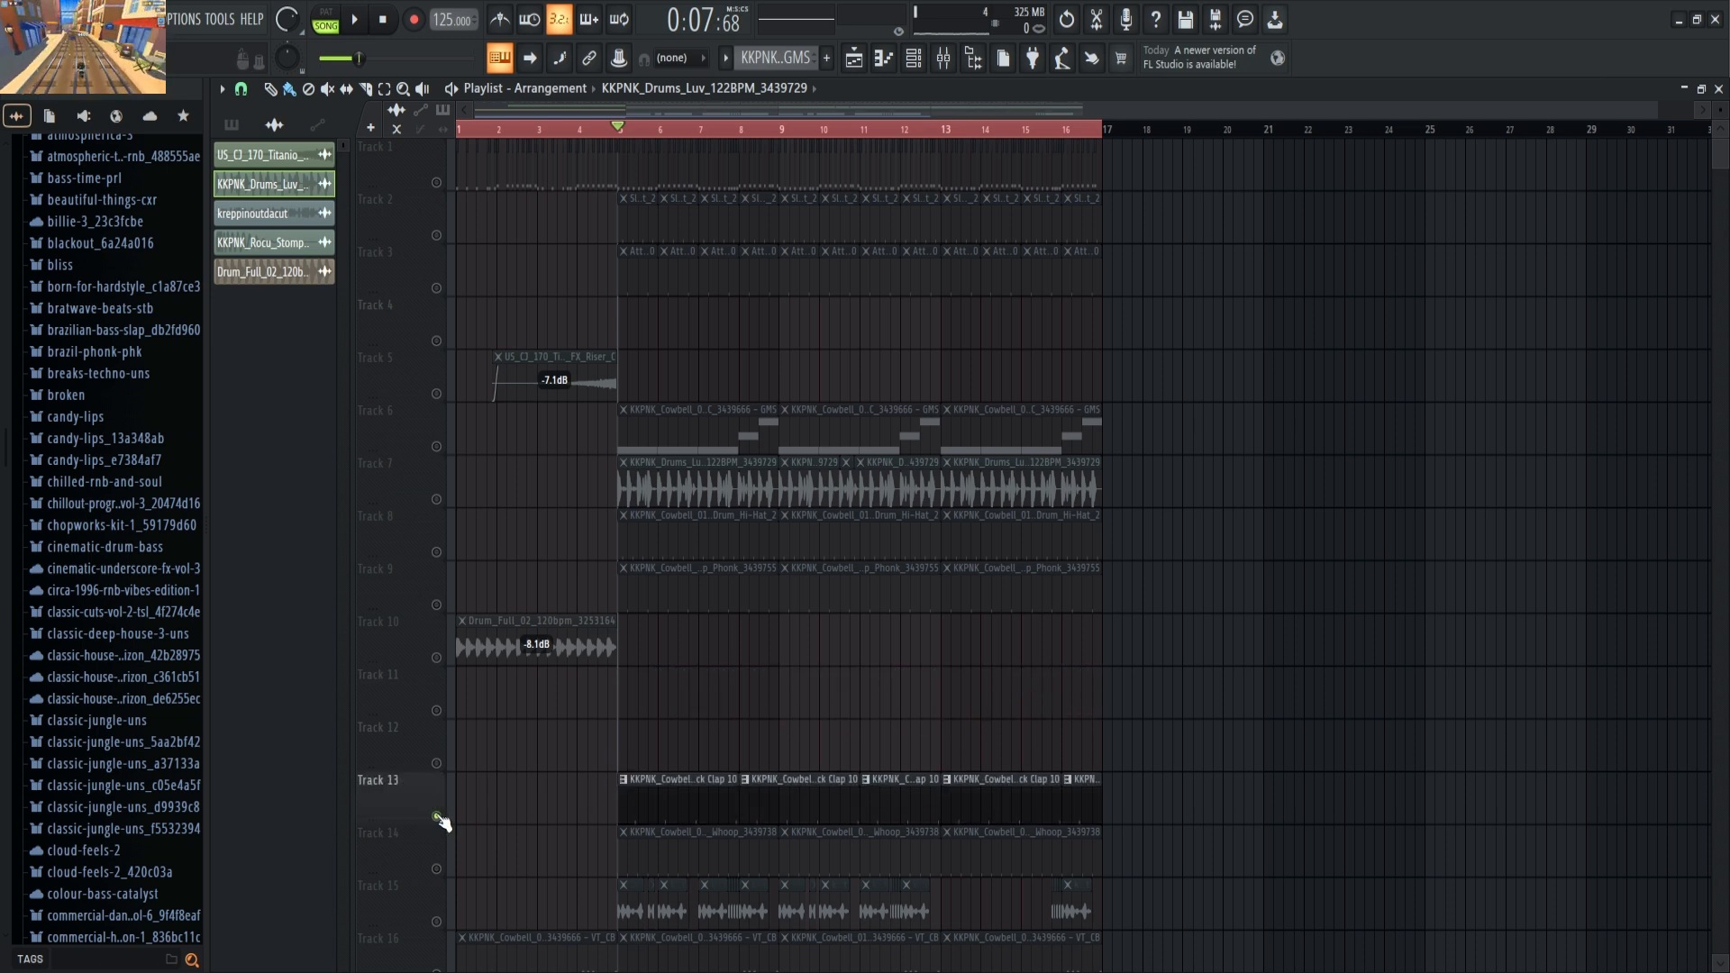
pyautogui.press('space')
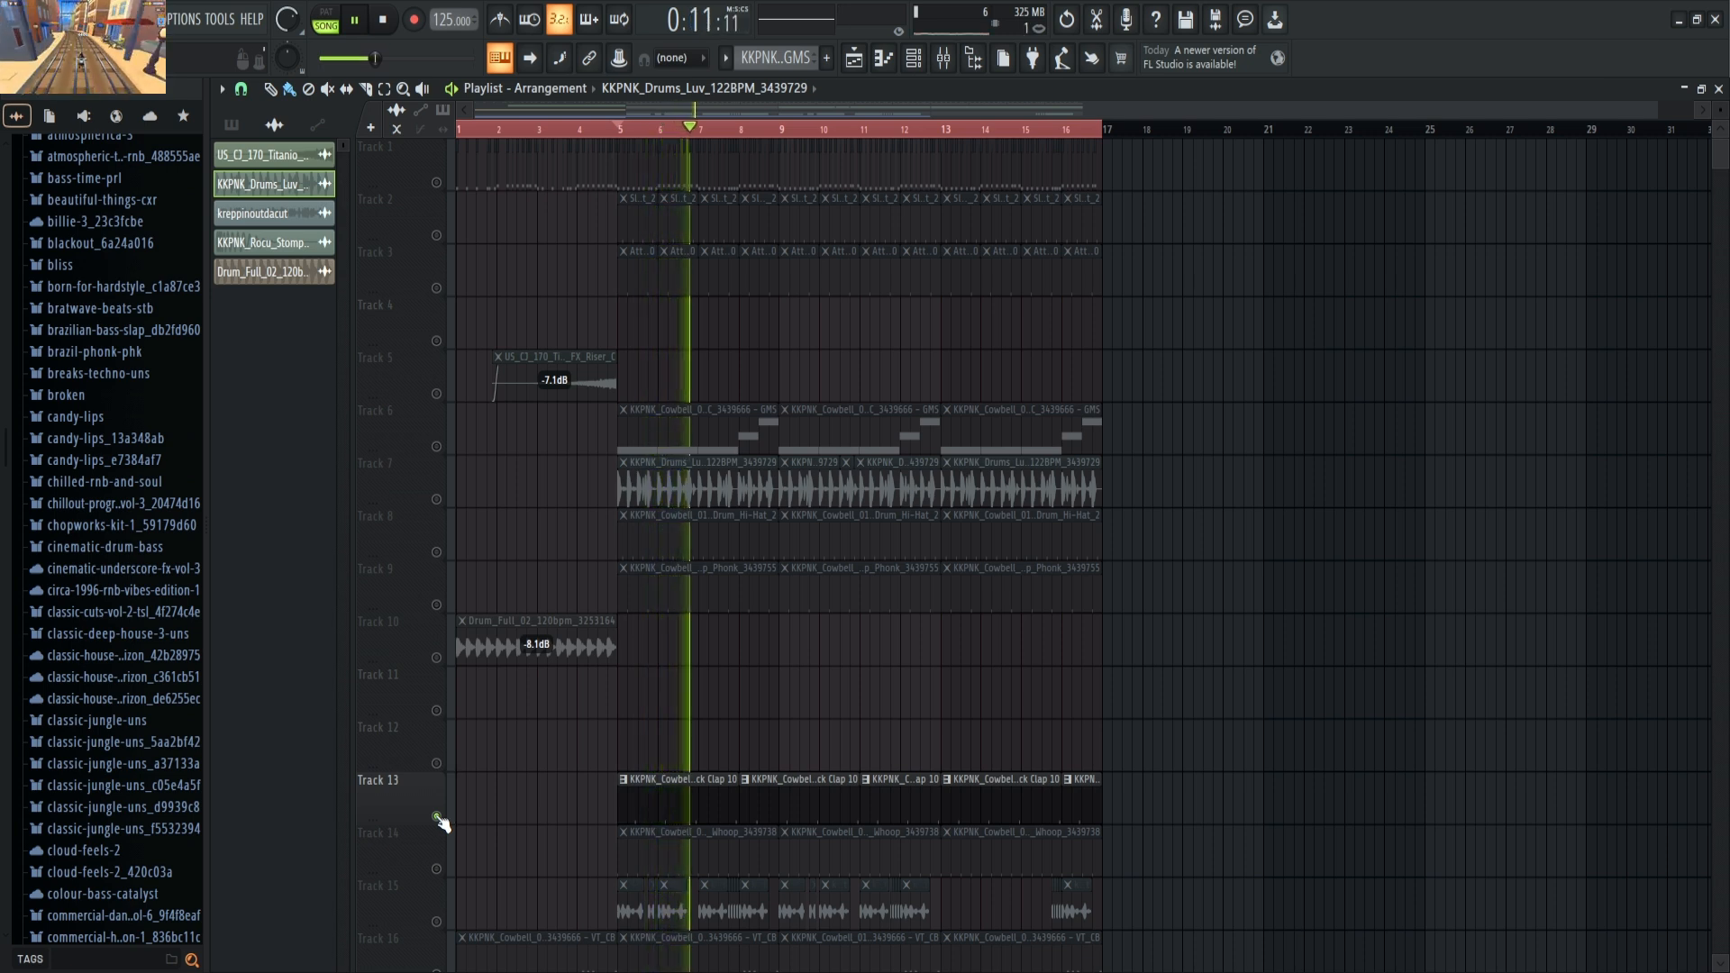
pyautogui.click(437, 817)
pyautogui.press('space')
# - Enable only Track 14 and play its kick clips from bar 5, then mute the track and stop
pyautogui.click(437, 870)
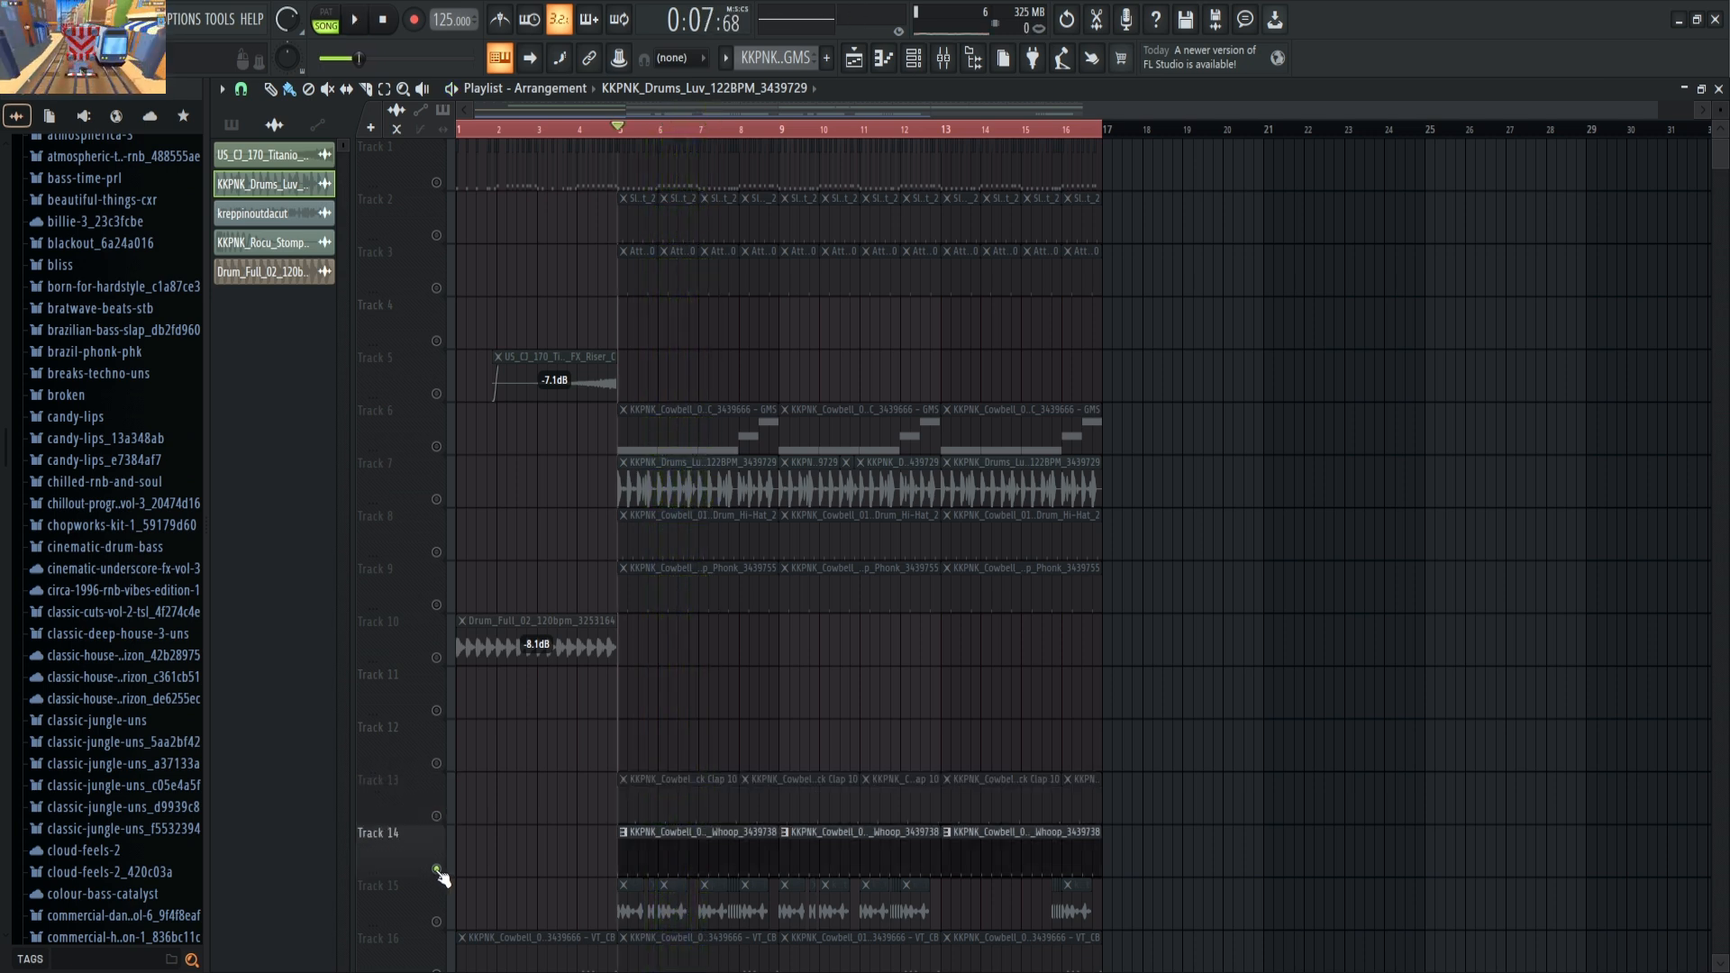
pyautogui.press('space')
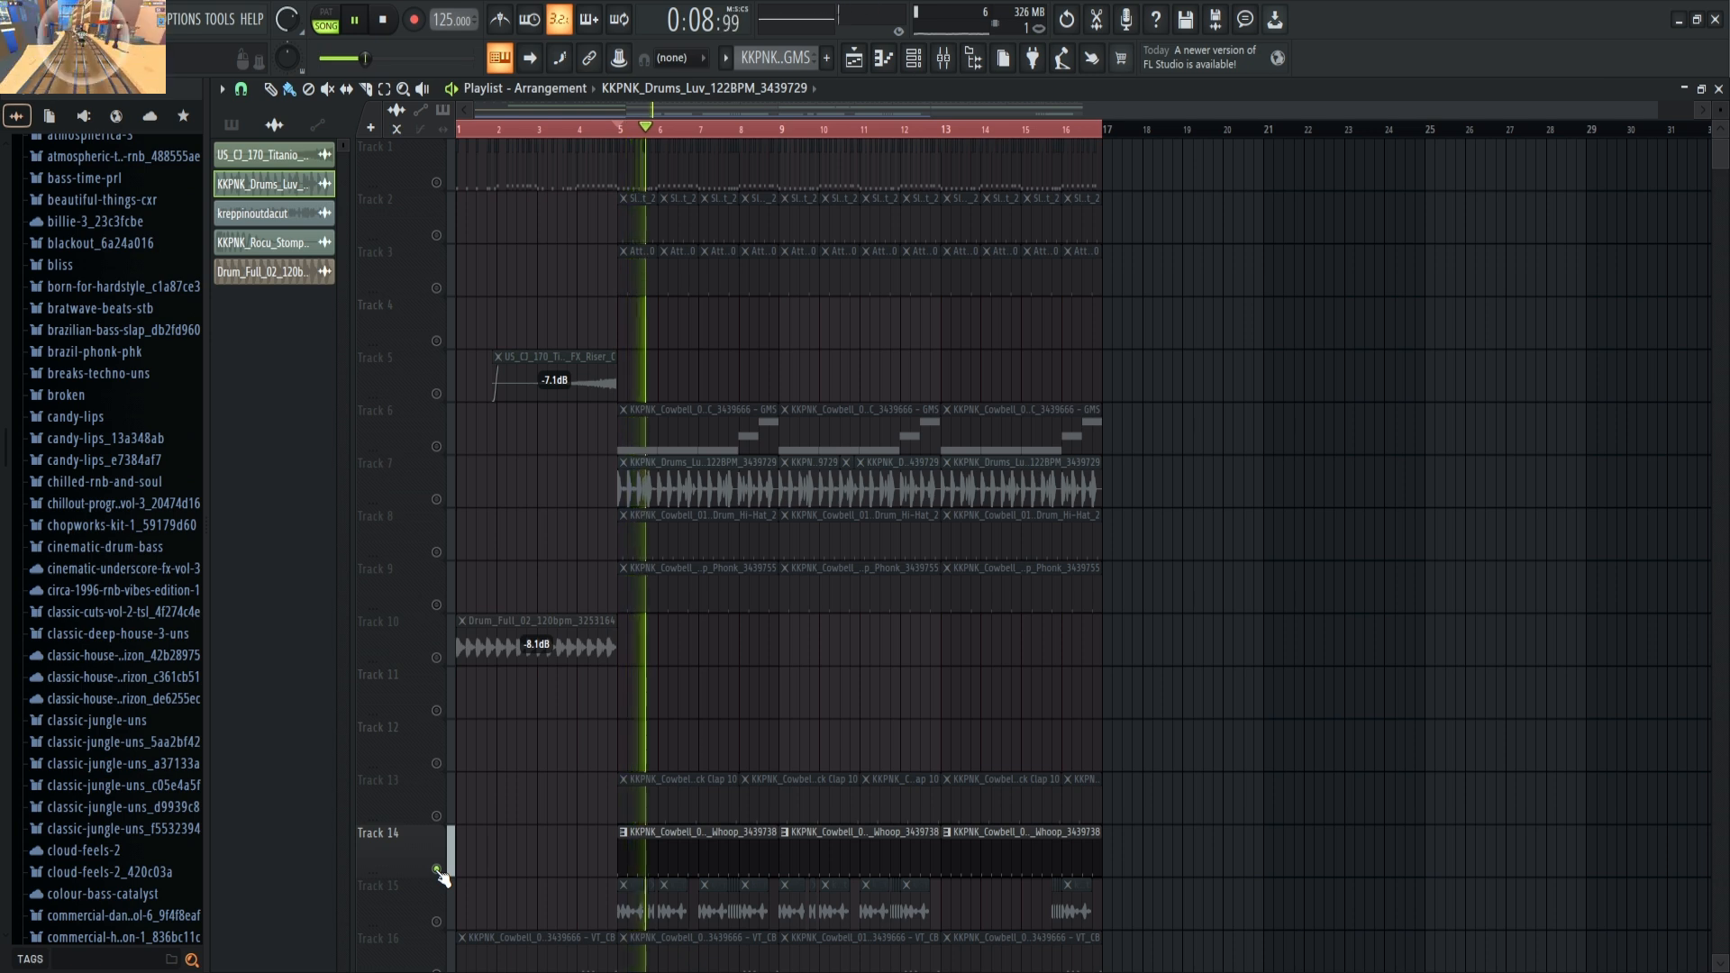
pyautogui.click(438, 870)
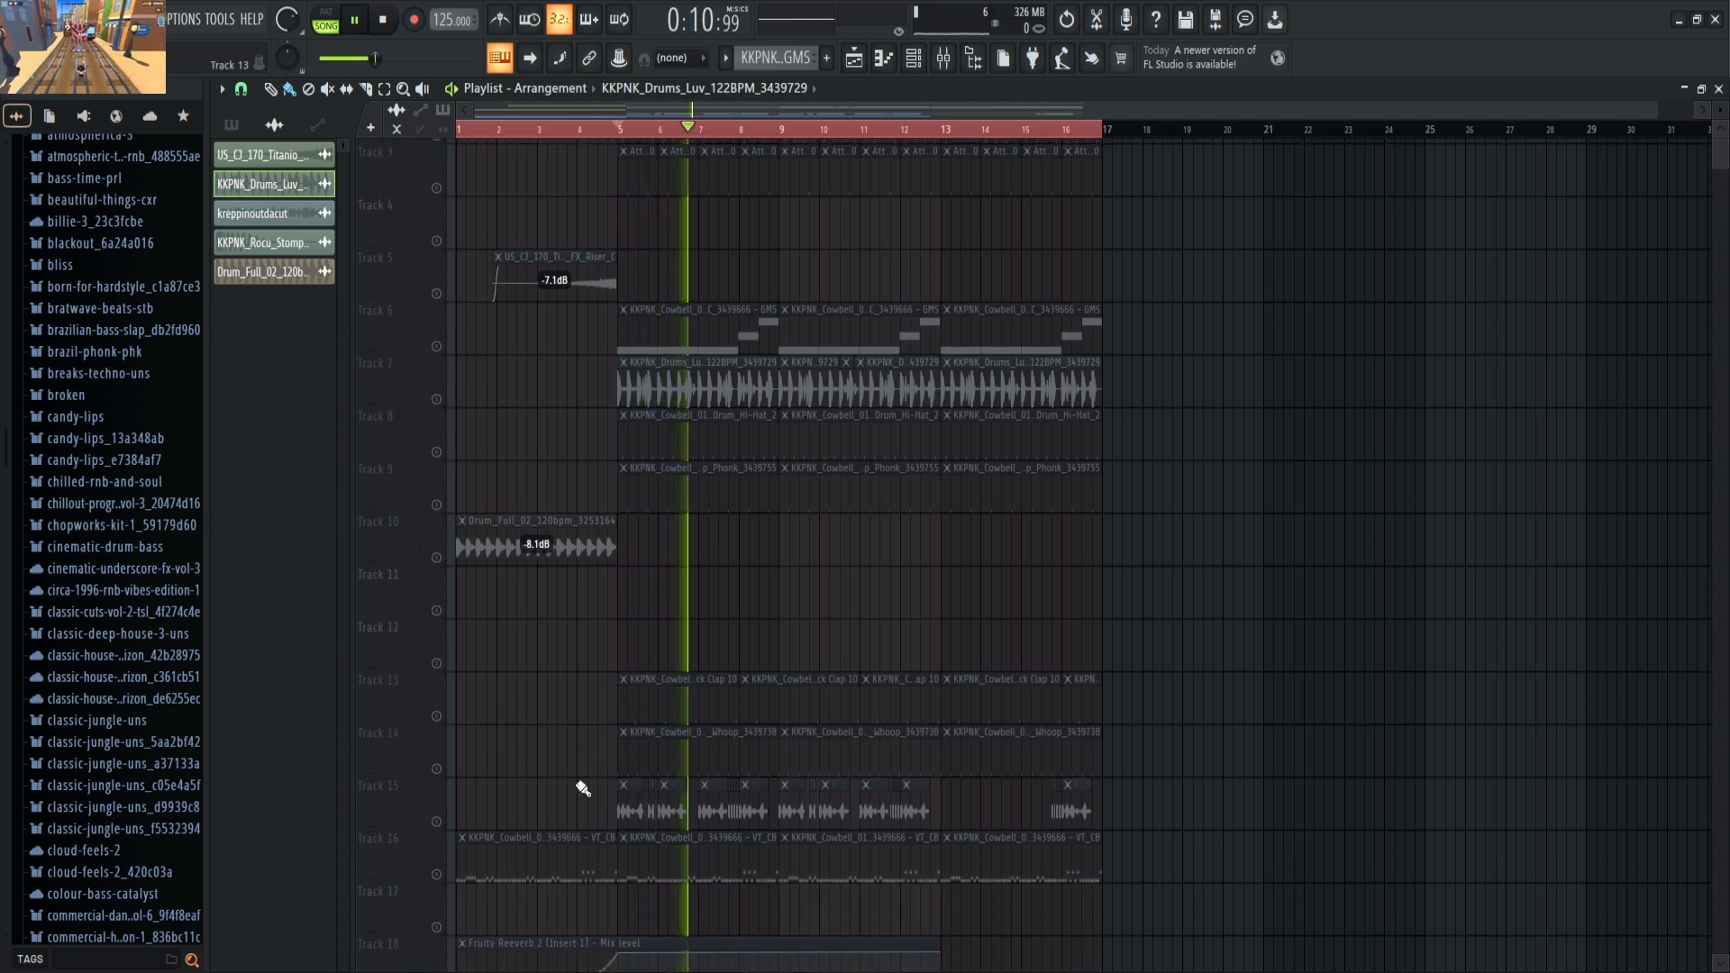
pyautogui.press('space')
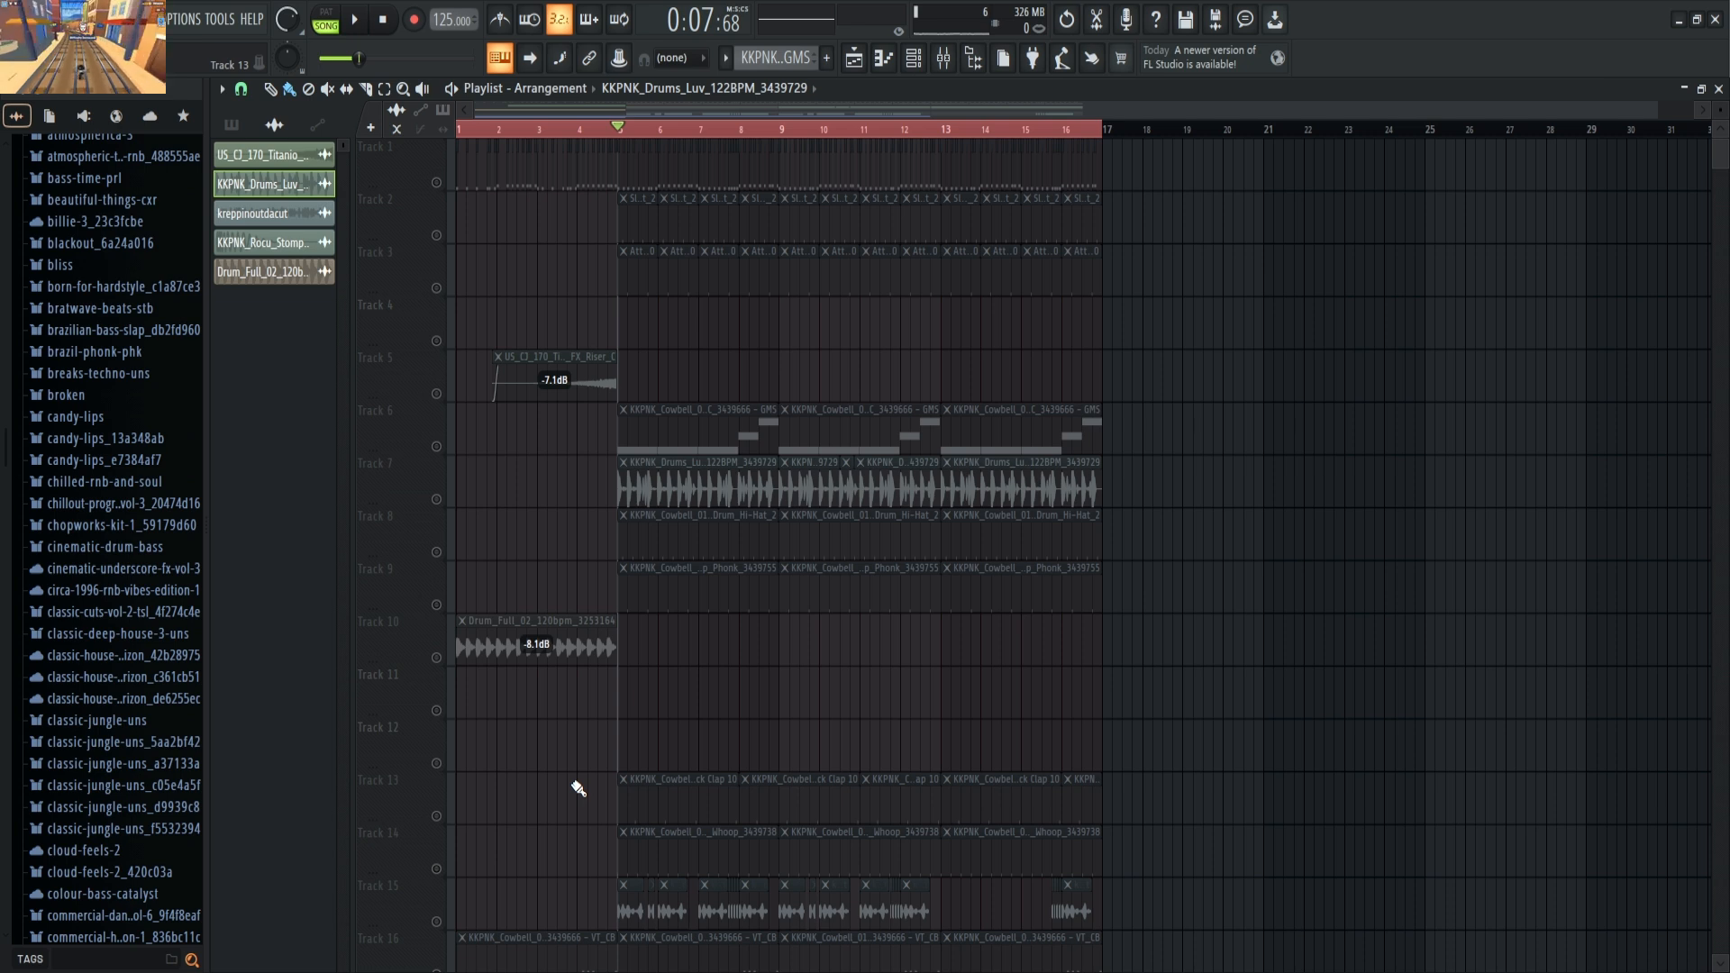
# - Select the FX riser clip on Track 5, return the playhead to bar 1 and unmute all tracks
pyautogui.click(570, 375)
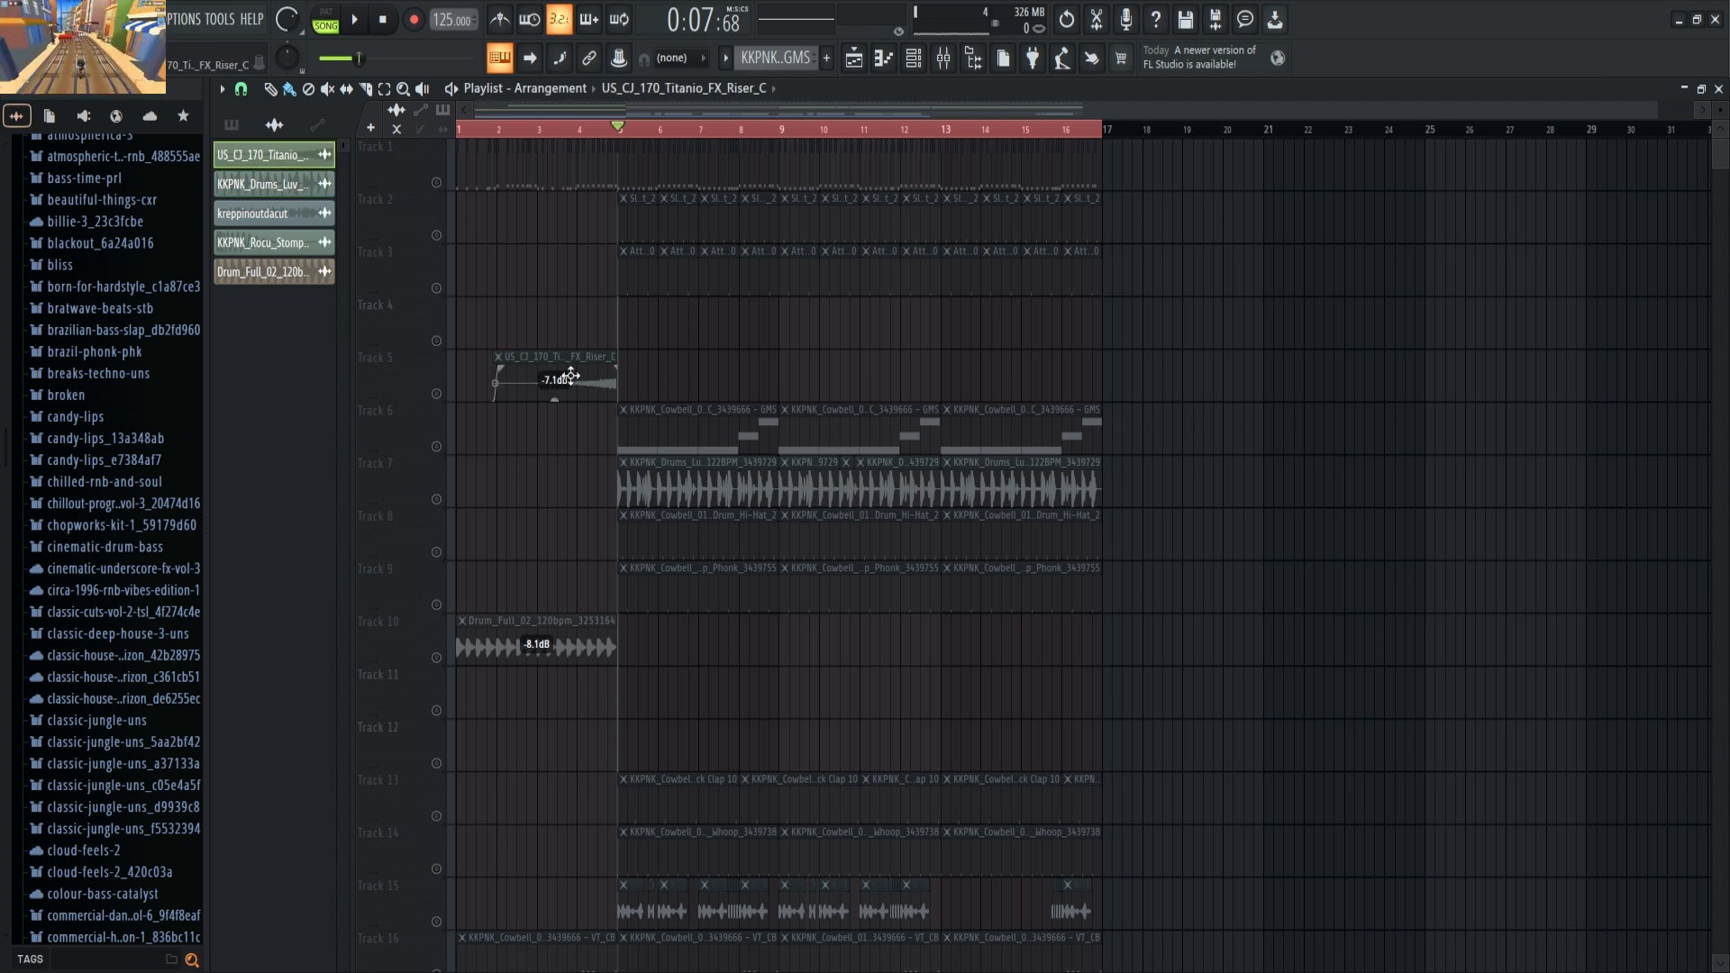
pyautogui.click(464, 132)
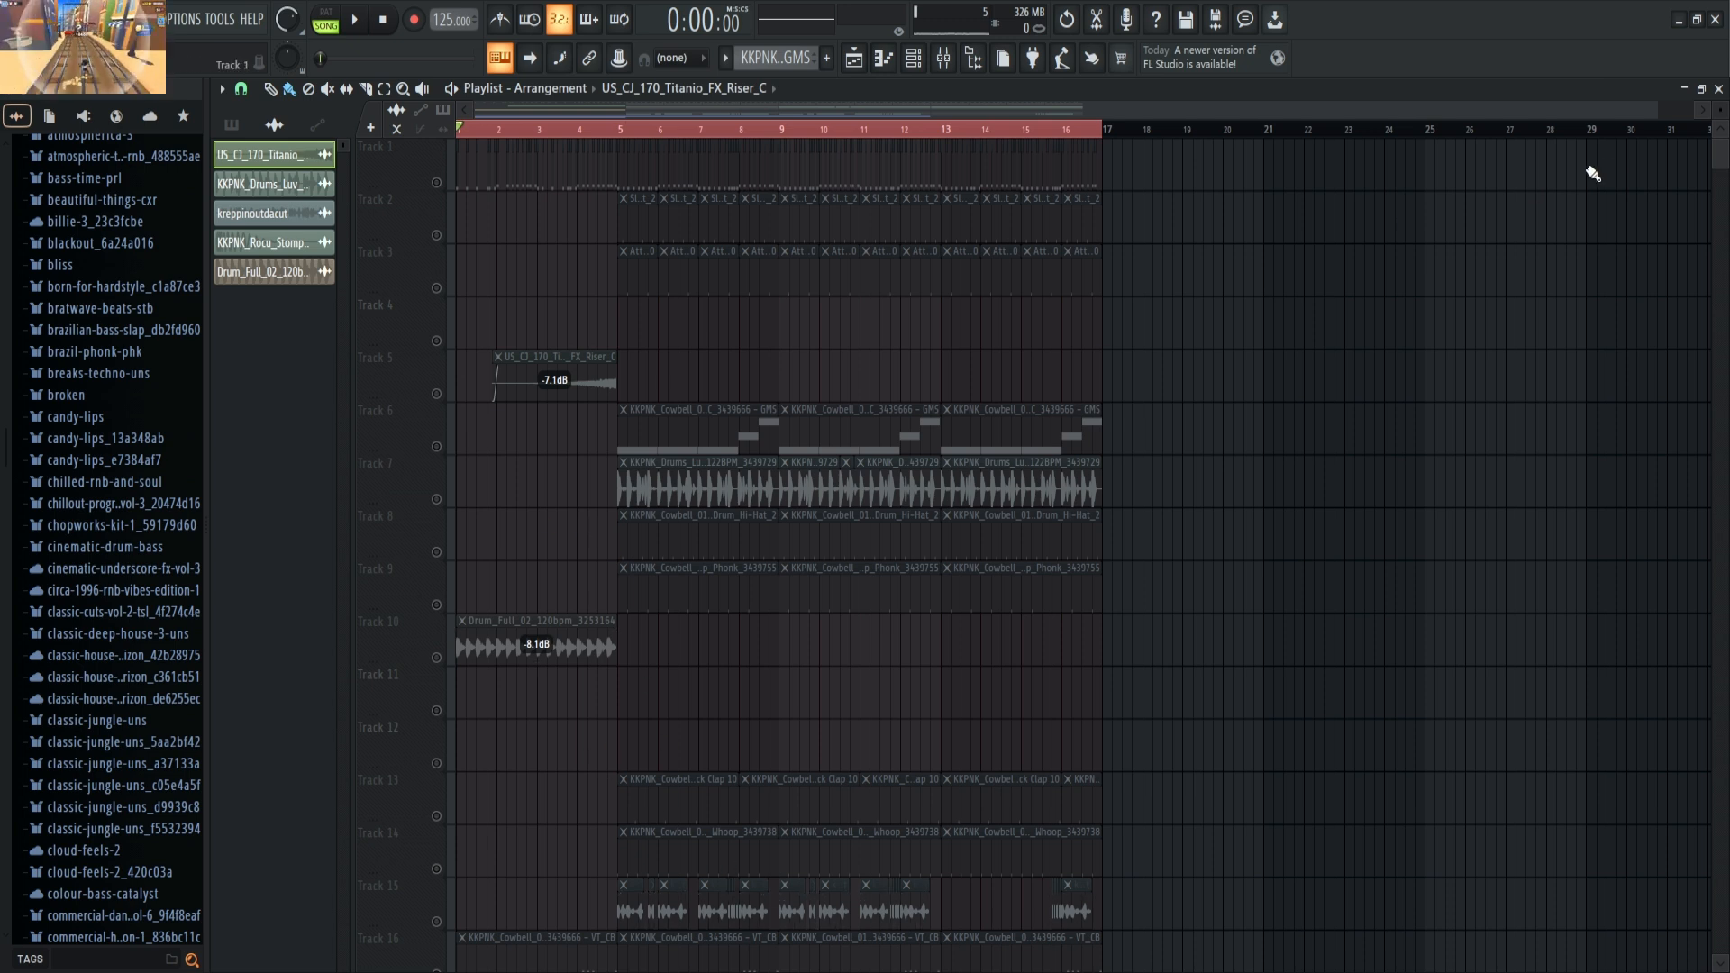
pyautogui.click(436, 182)
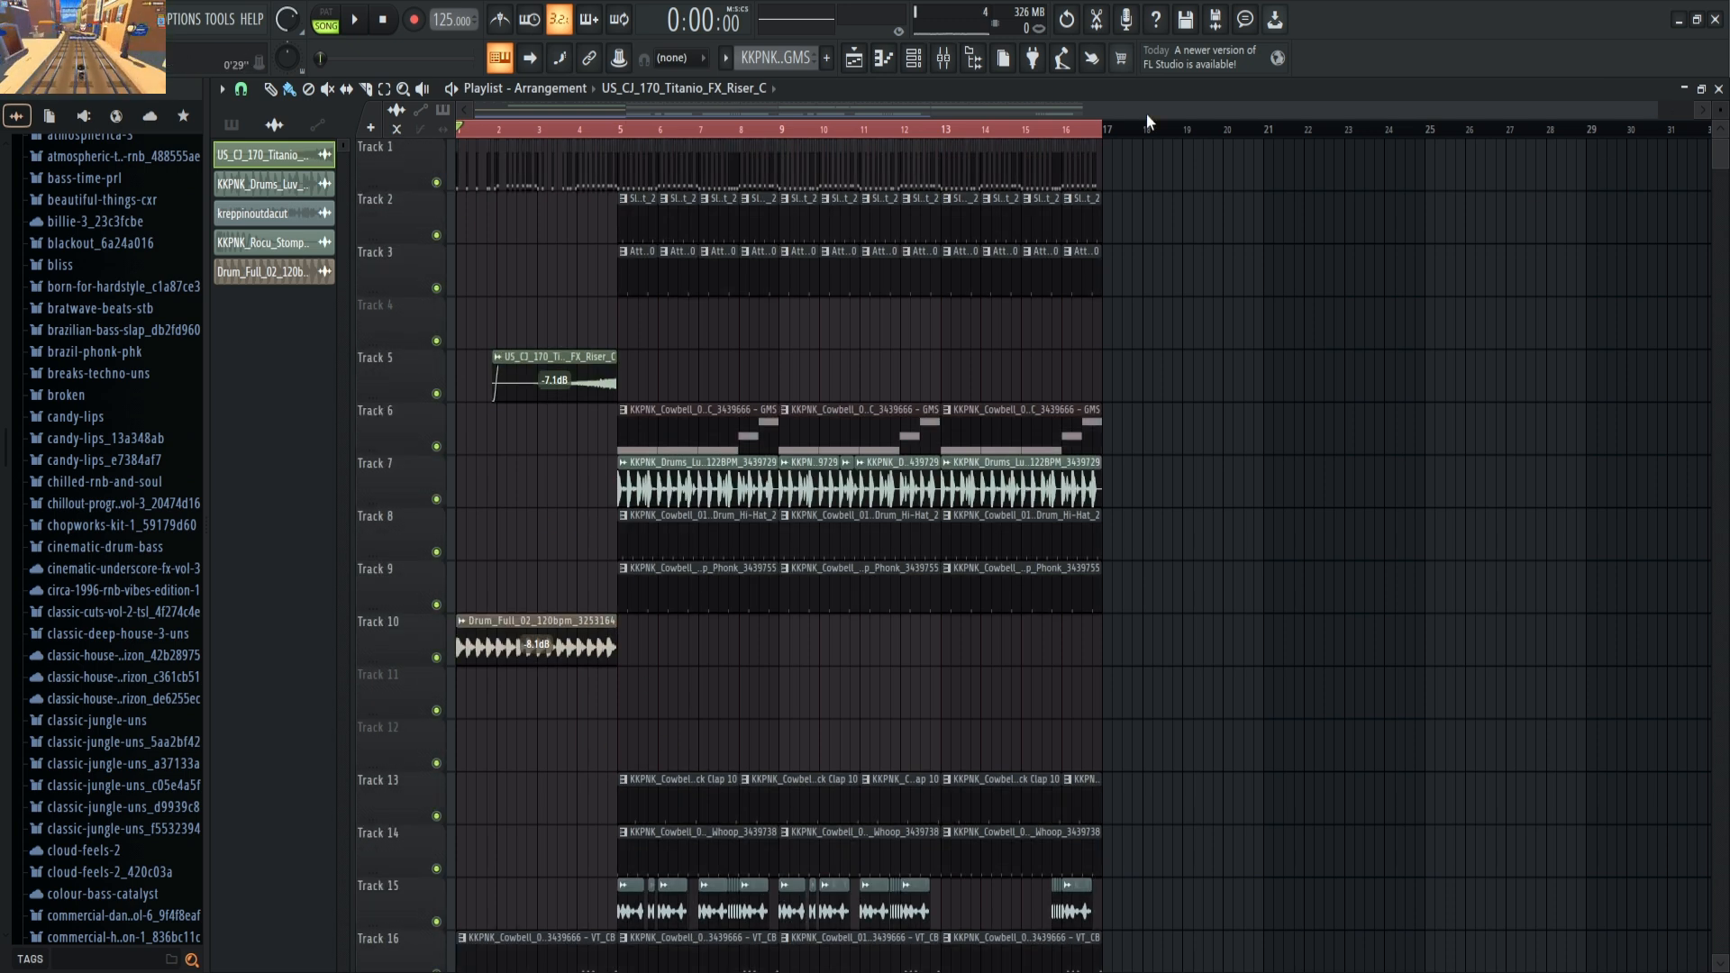
# - Minimize the Playlist and open the KKPNK_Kick_Whoop_3439738 kick's sampler settings from the Channel rack
pyautogui.click(1683, 89)
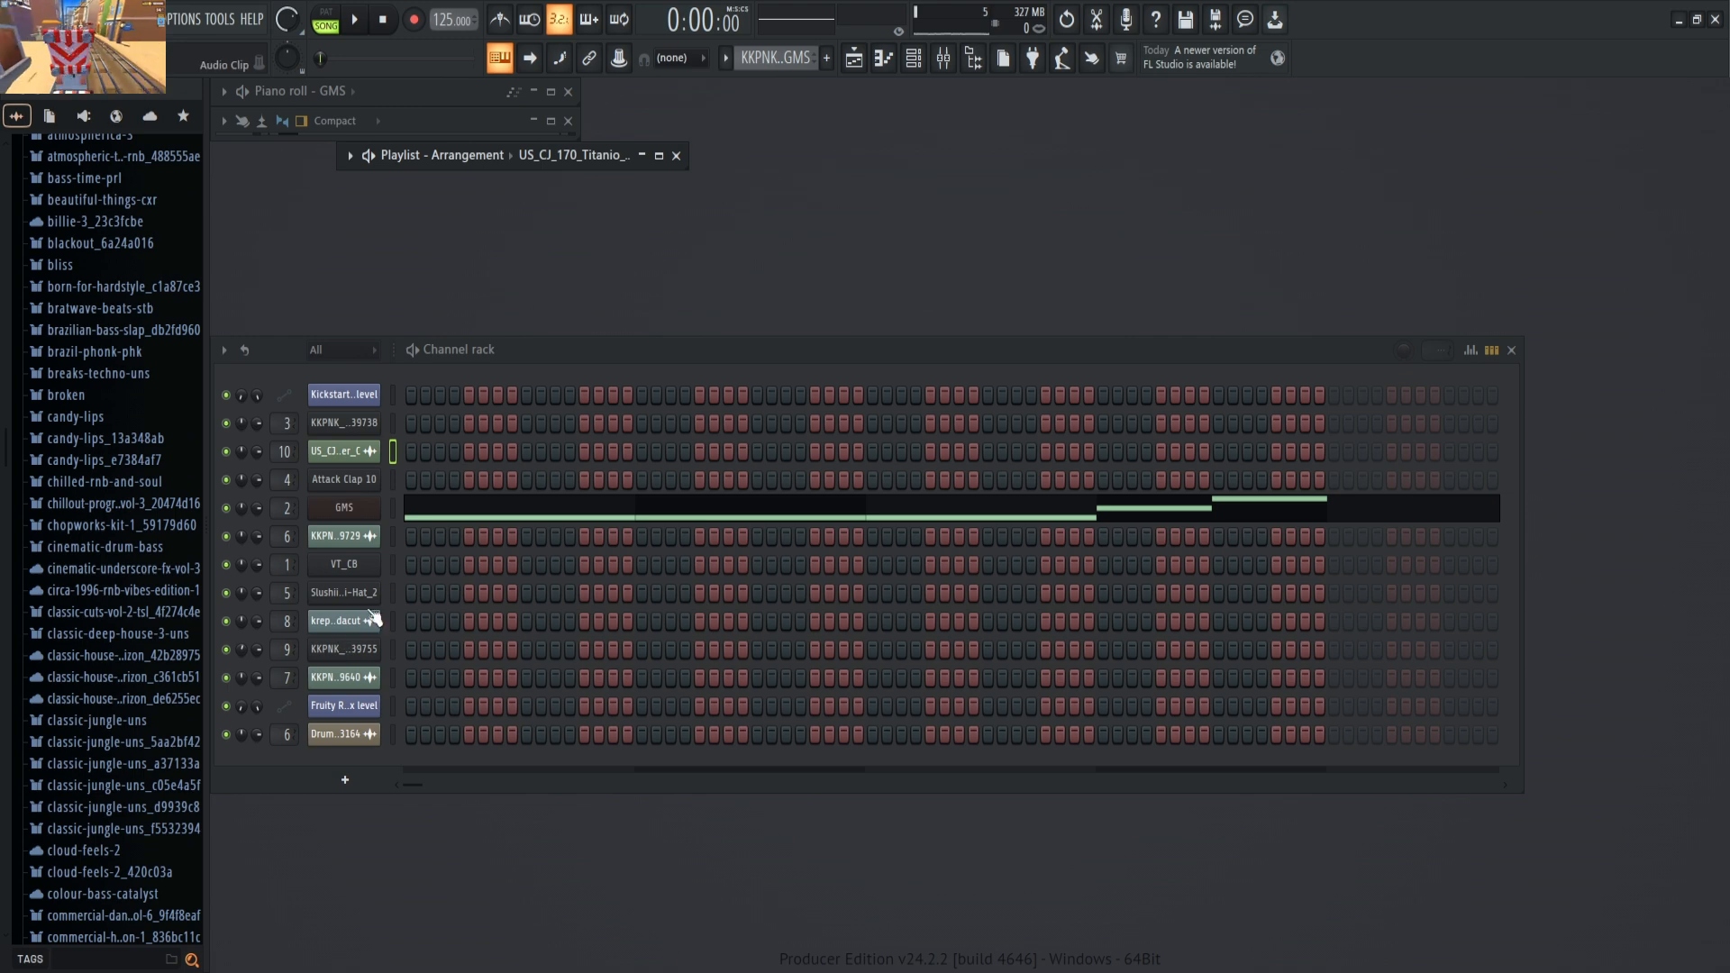
pyautogui.click(350, 427)
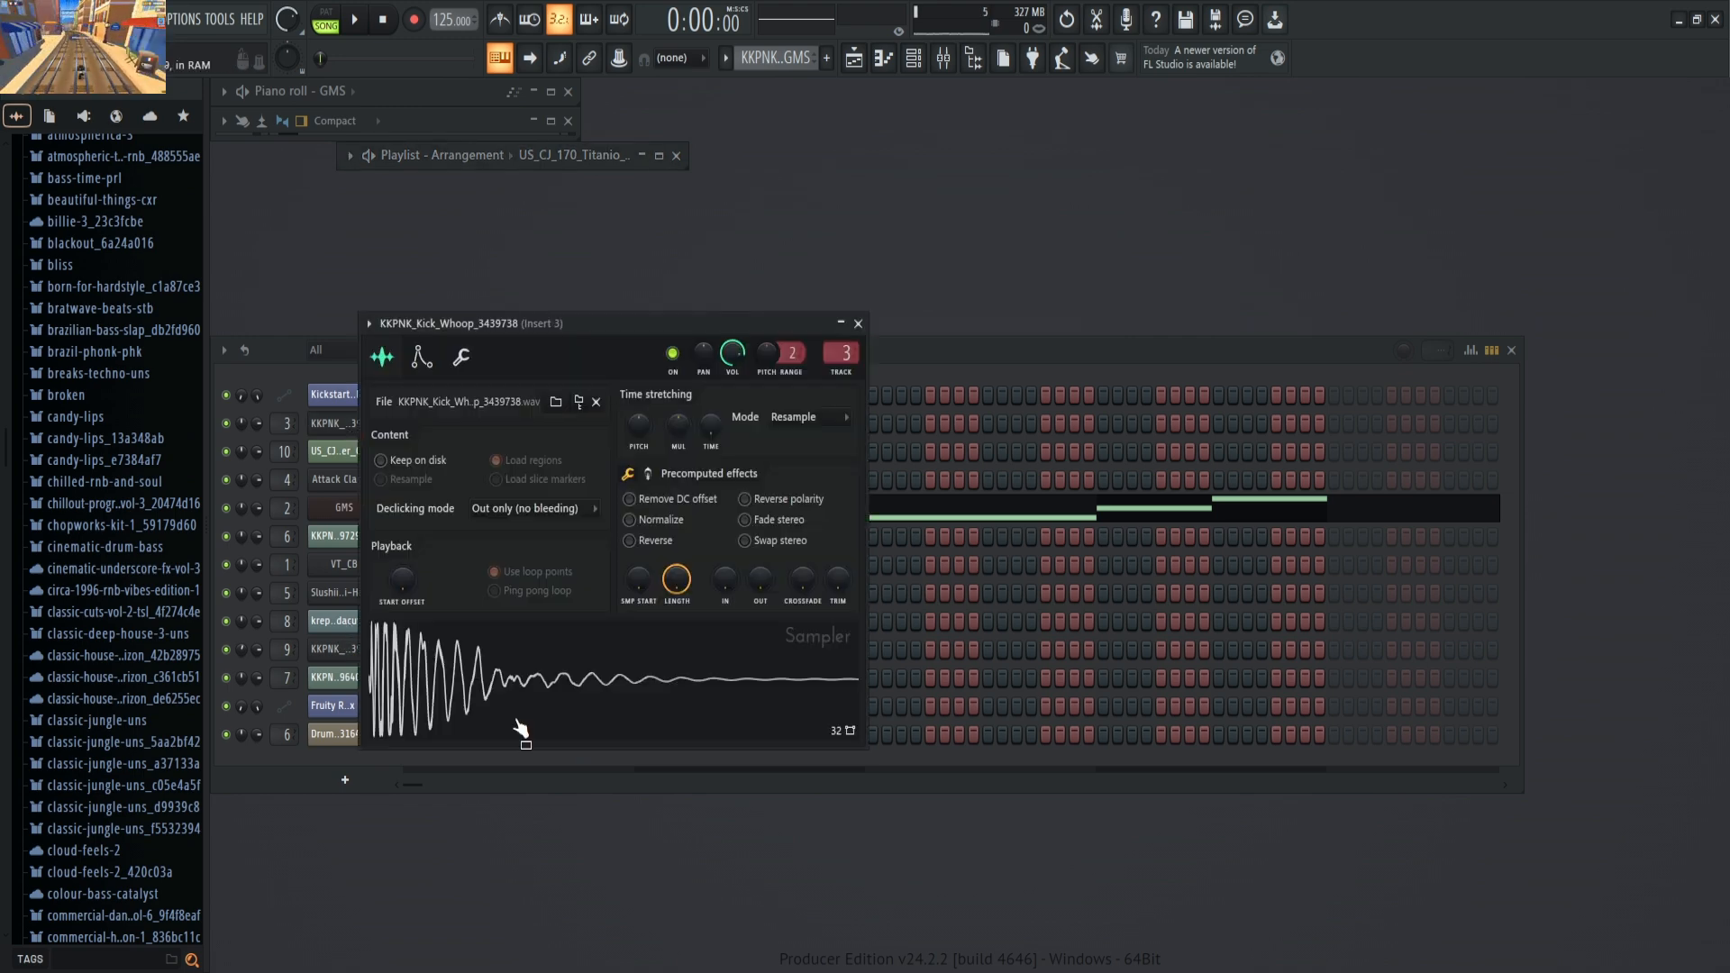
# - Close the kick's sampler, then view the settings of the US_CJ_170_Titanio_FX_Riser_C and Attack Clap 10 channels
pyautogui.click(858, 324)
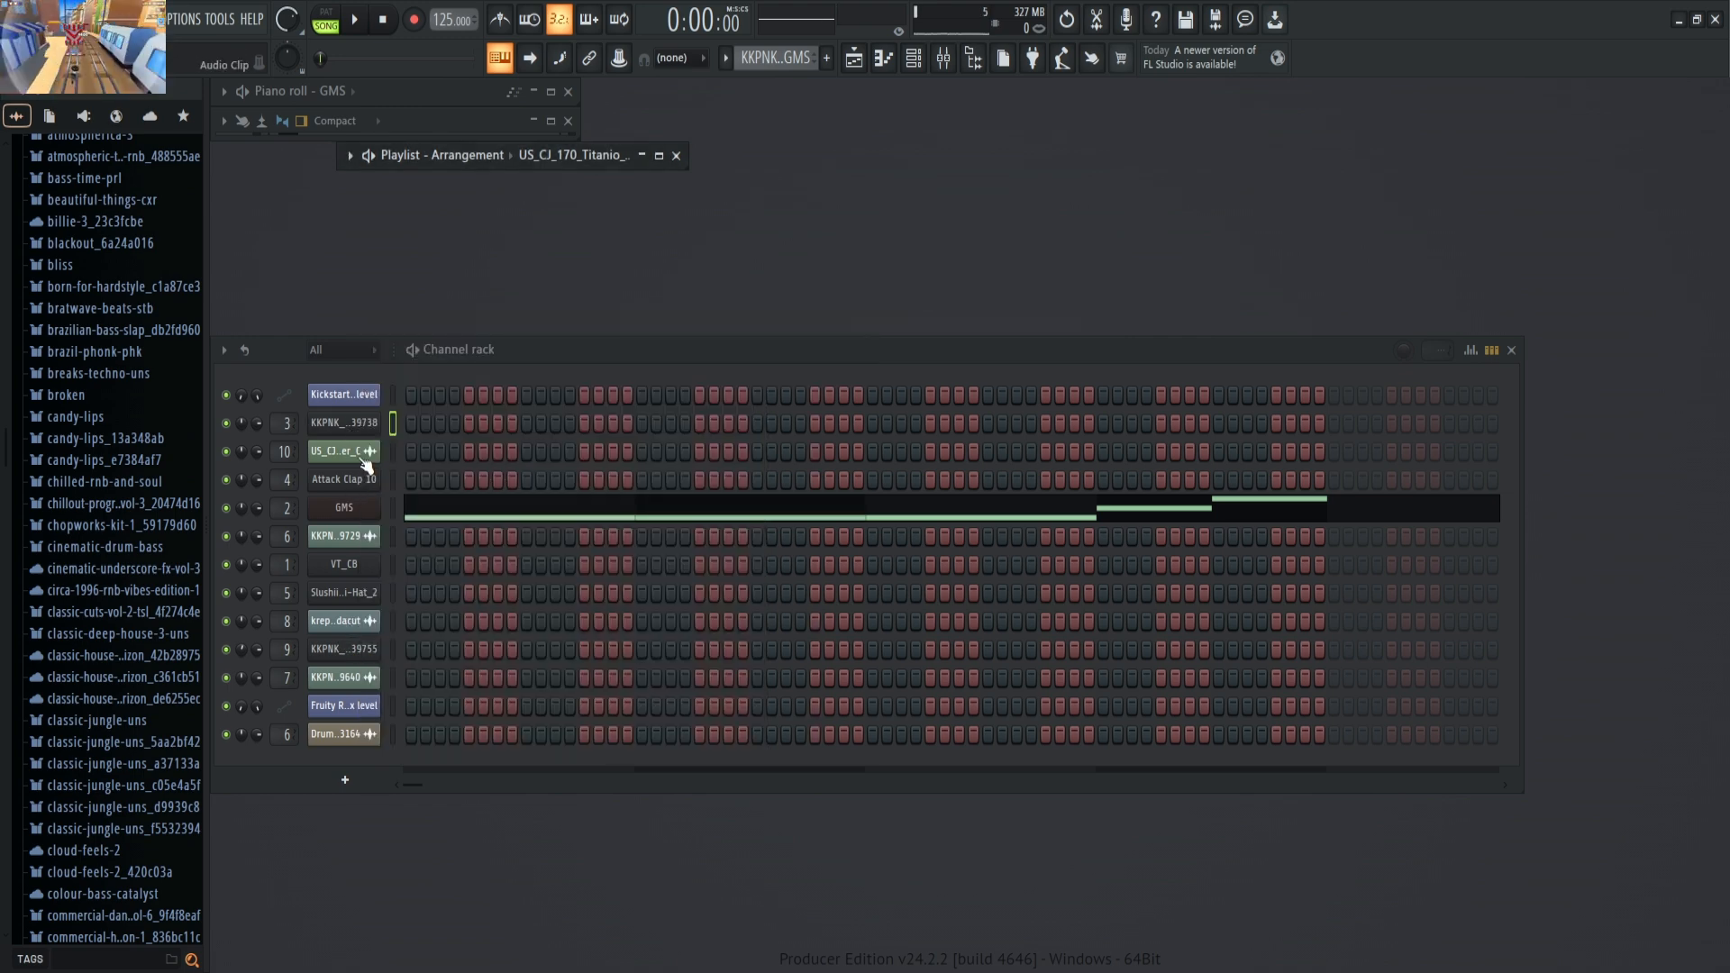
pyautogui.click(344, 451)
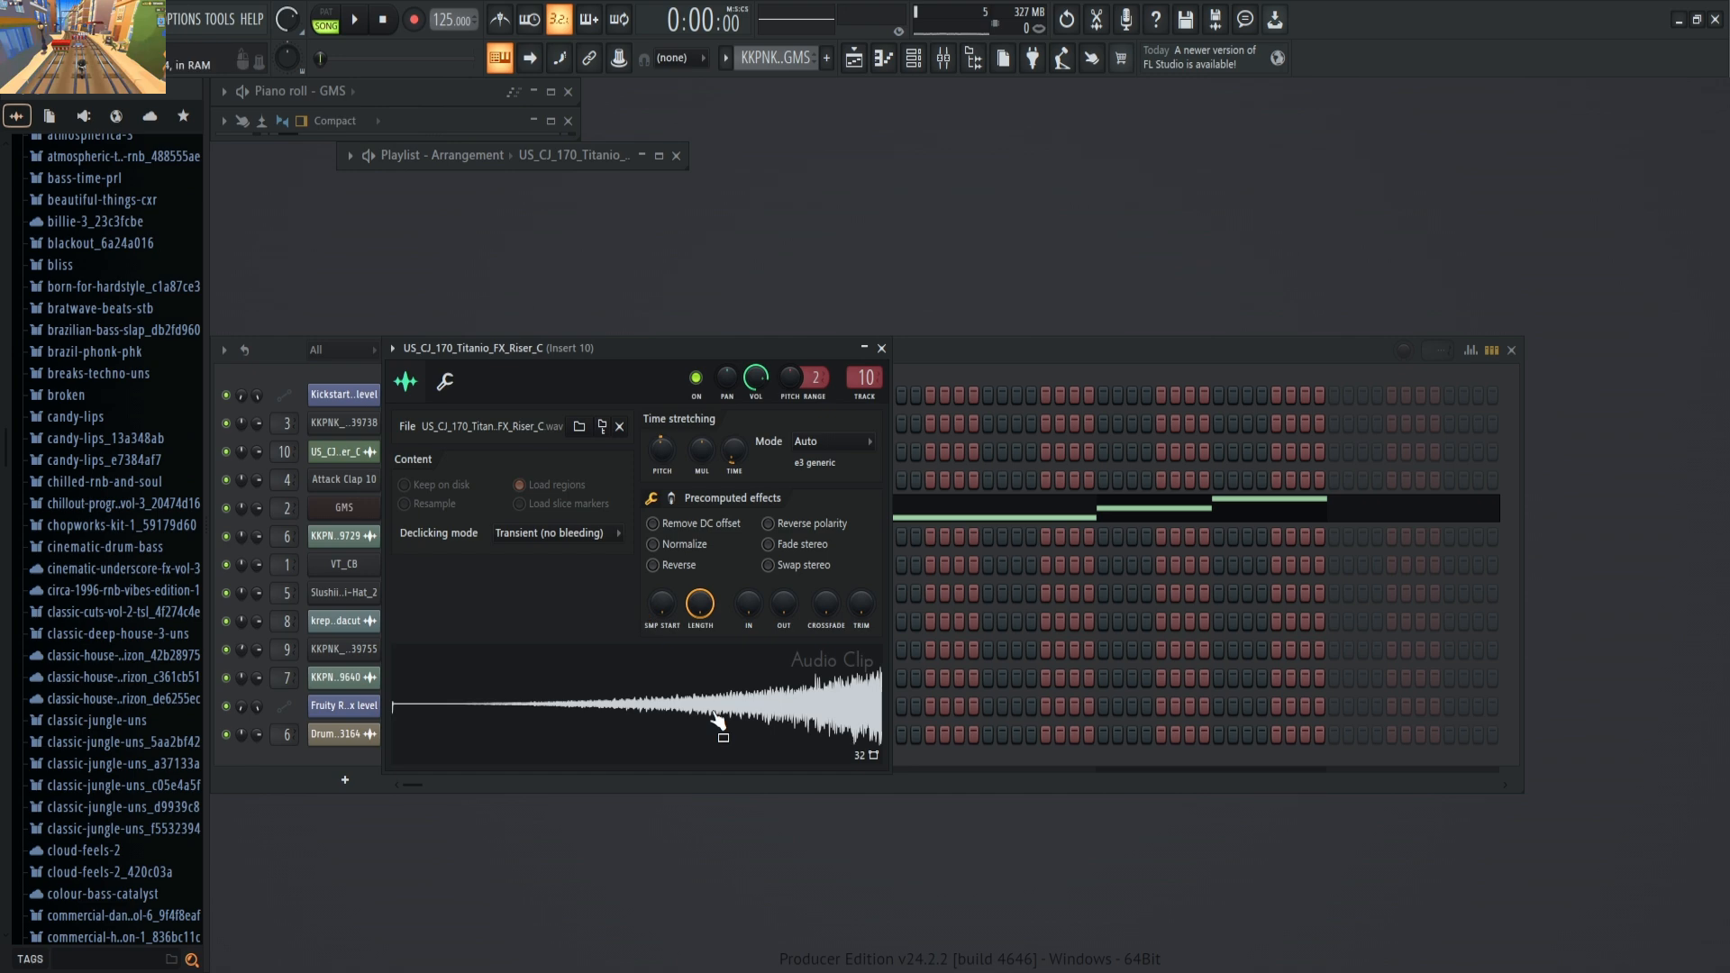
pyautogui.click(881, 348)
pyautogui.click(343, 479)
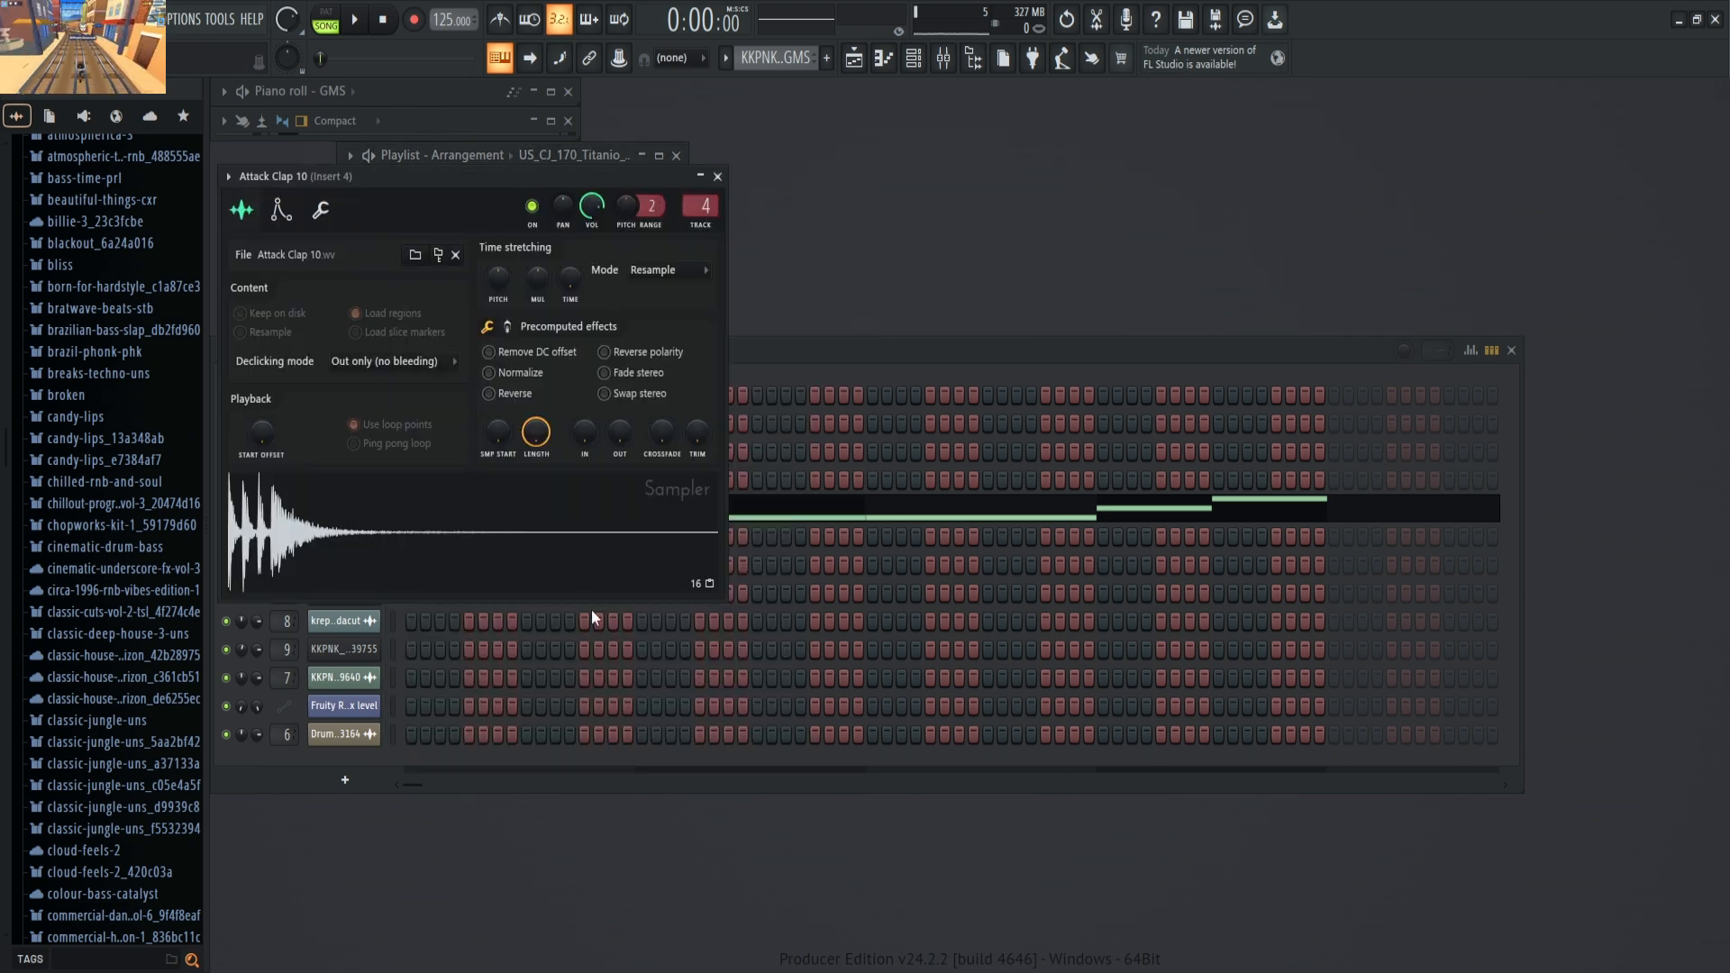
pyautogui.click(718, 178)
# - Show the Mixer and inspect the Fruity Parametric EQ 2 and Fruity Fast Dist settings on the clap's Insert 4 track
pyautogui.press('F9')
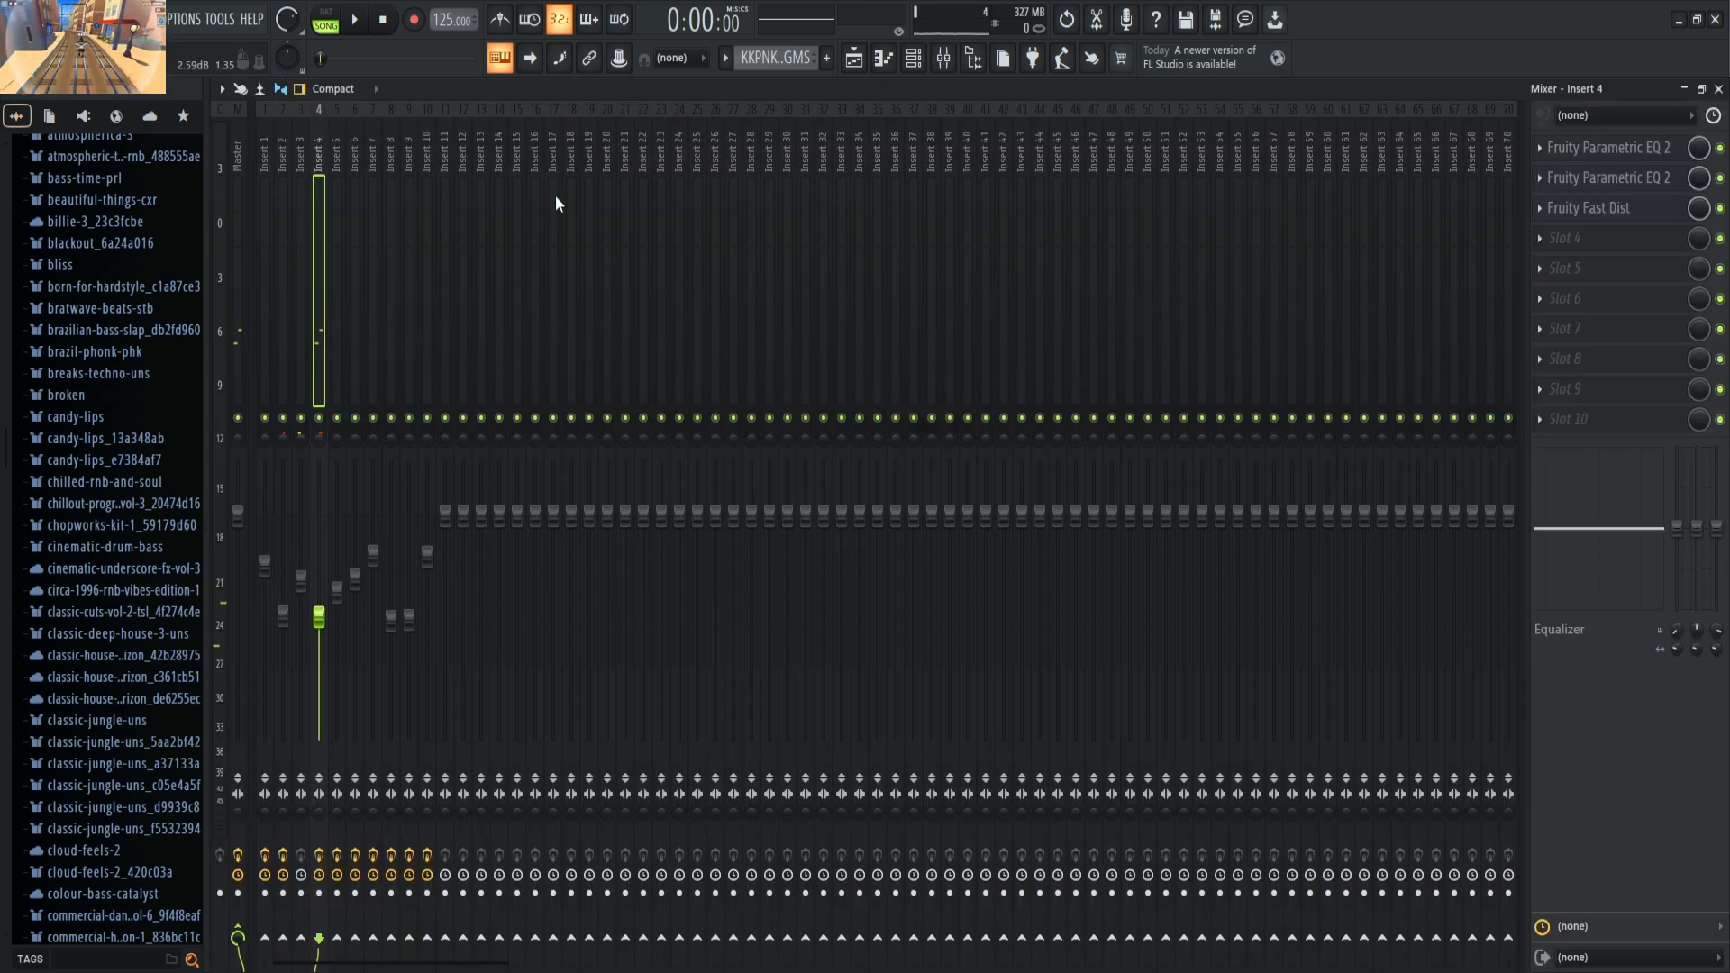
pyautogui.click(1600, 151)
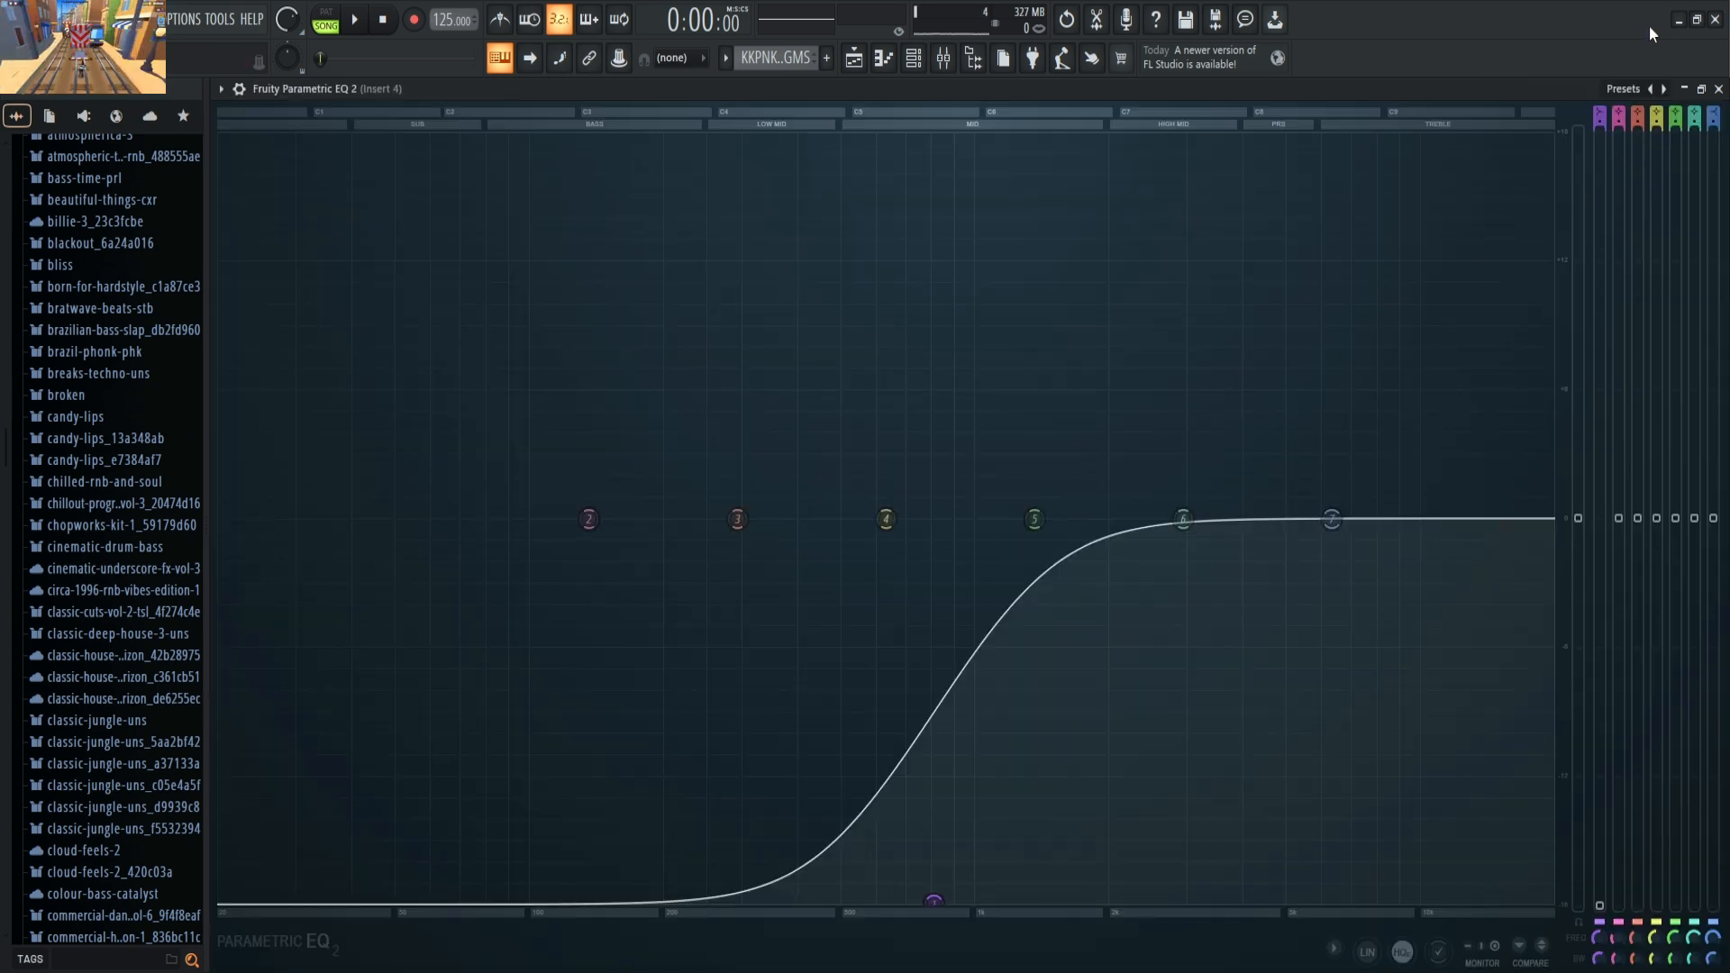
pyautogui.click(1683, 89)
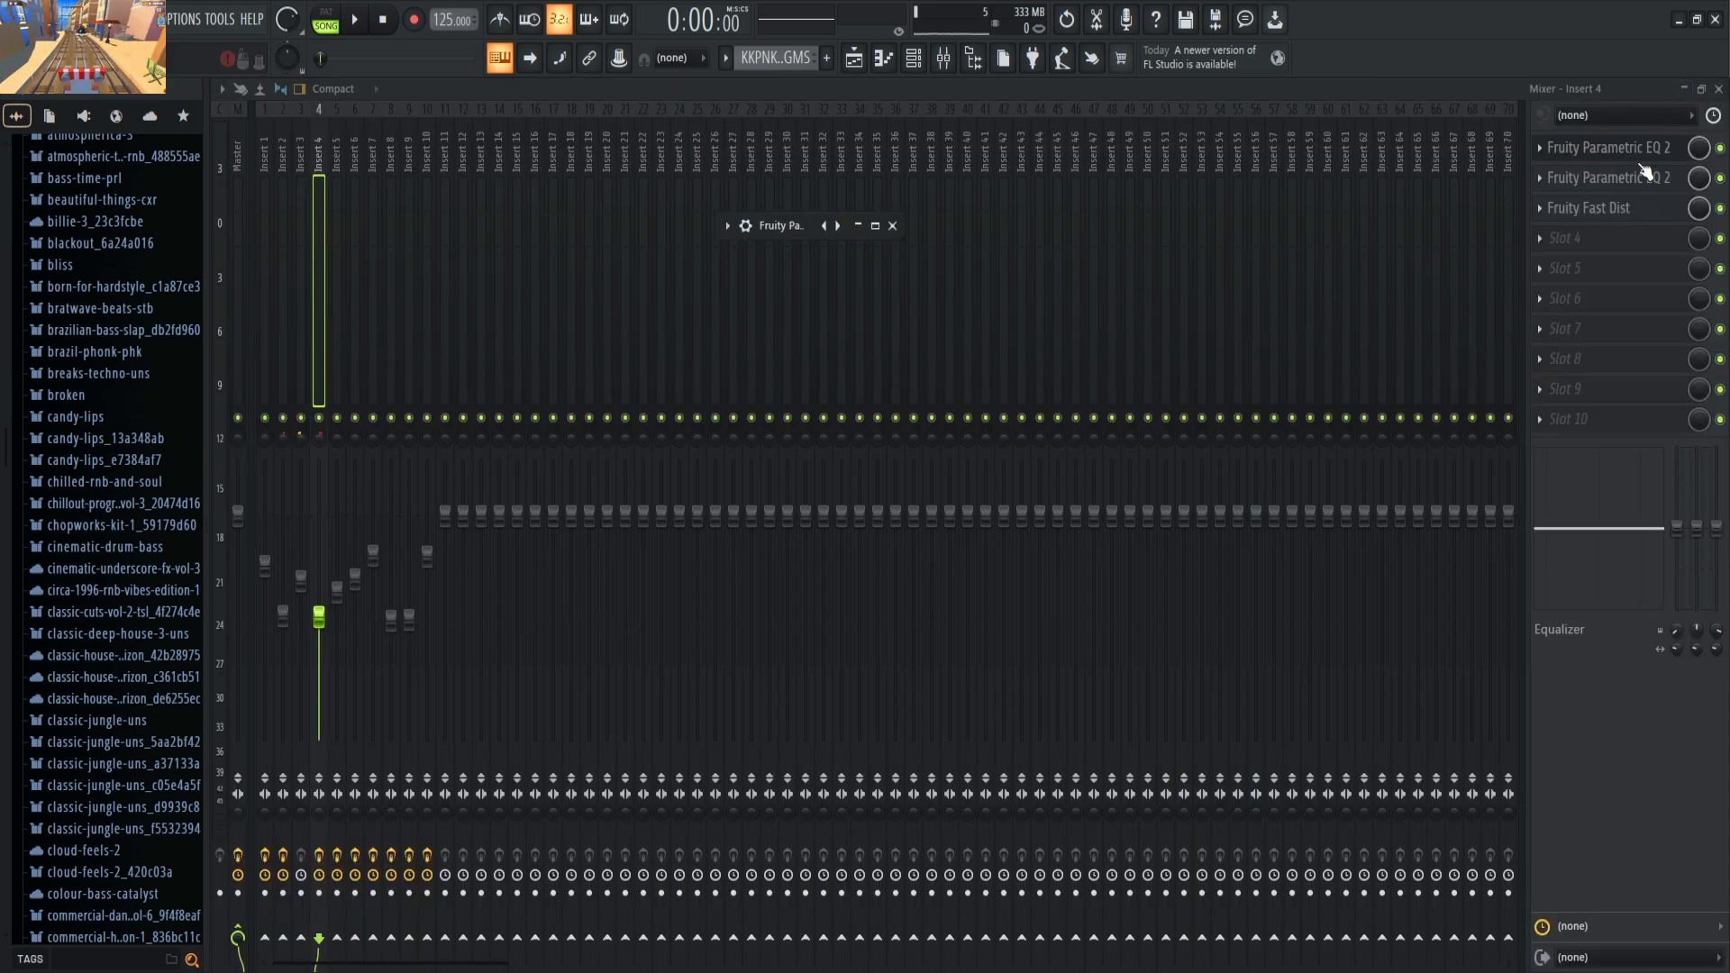
pyautogui.click(860, 227)
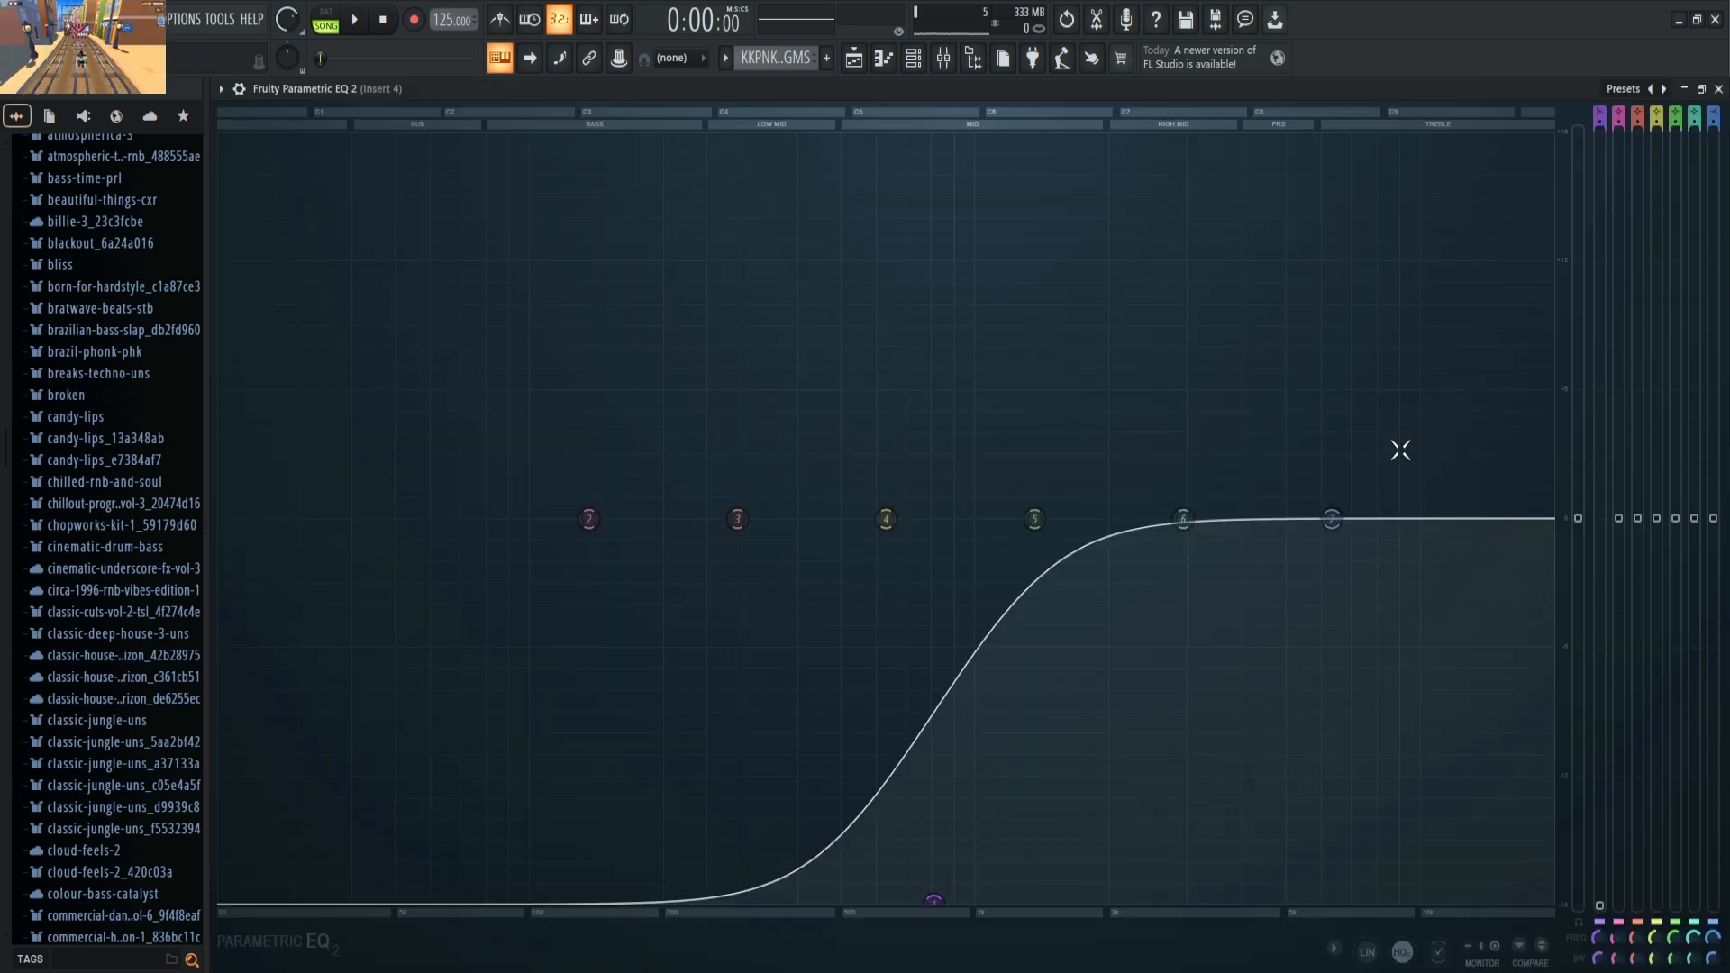
pyautogui.click(1701, 89)
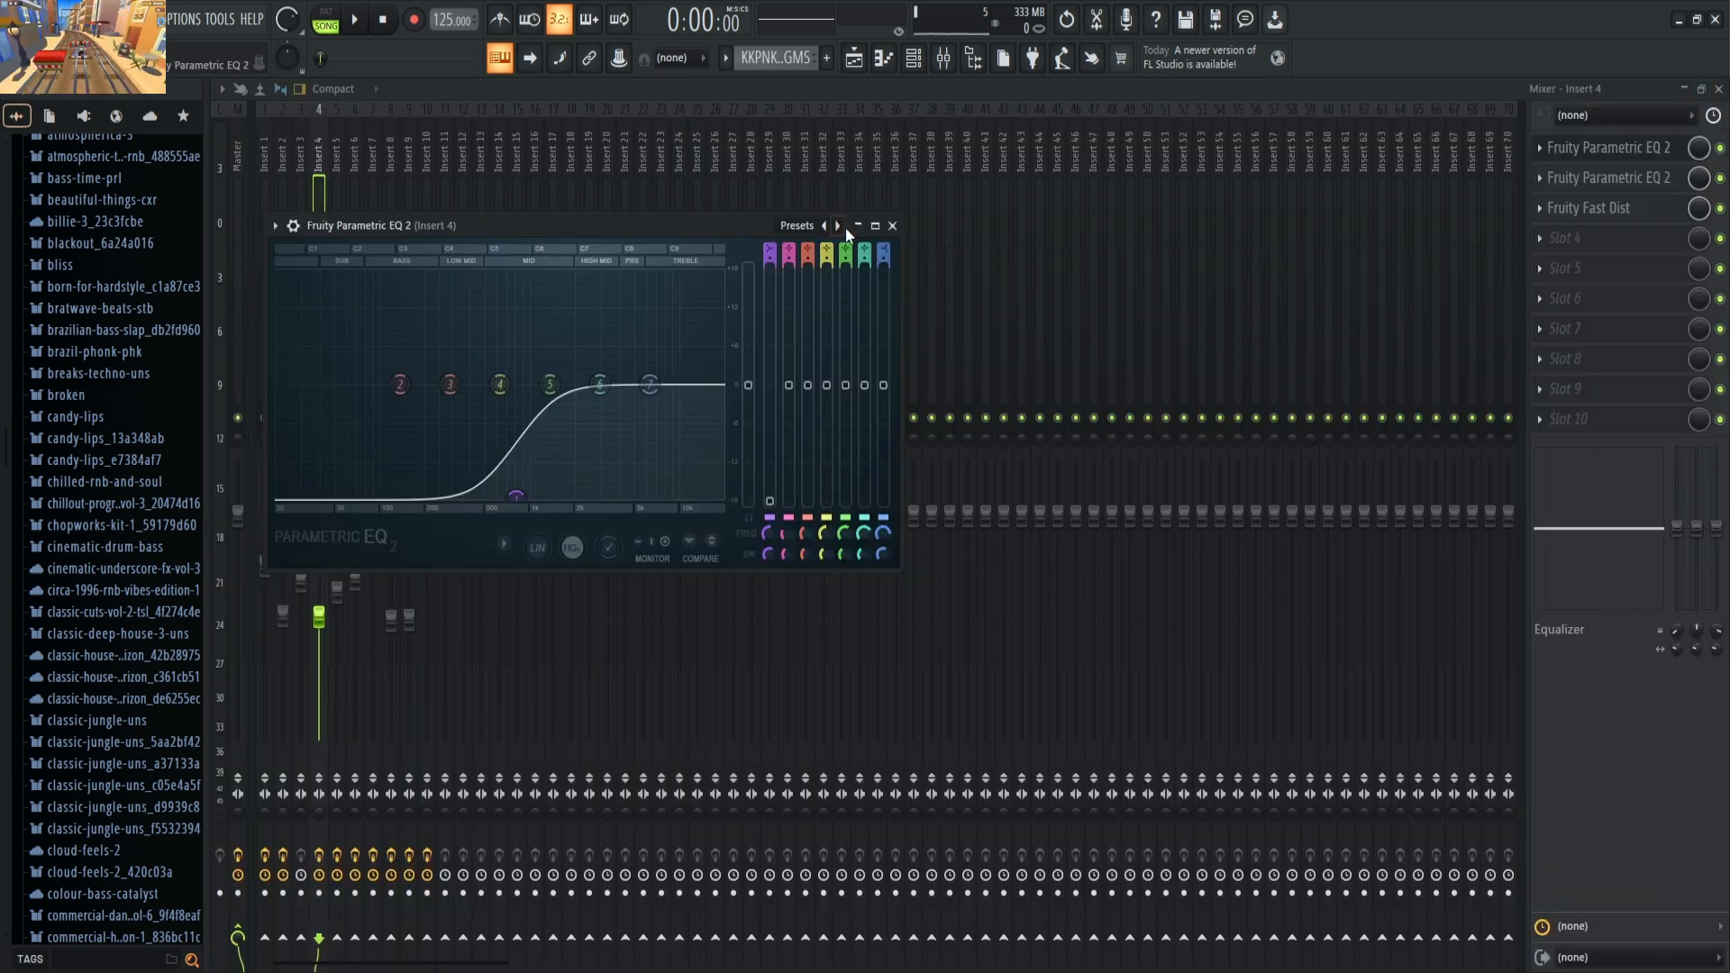
pyautogui.click(892, 226)
pyautogui.click(1590, 208)
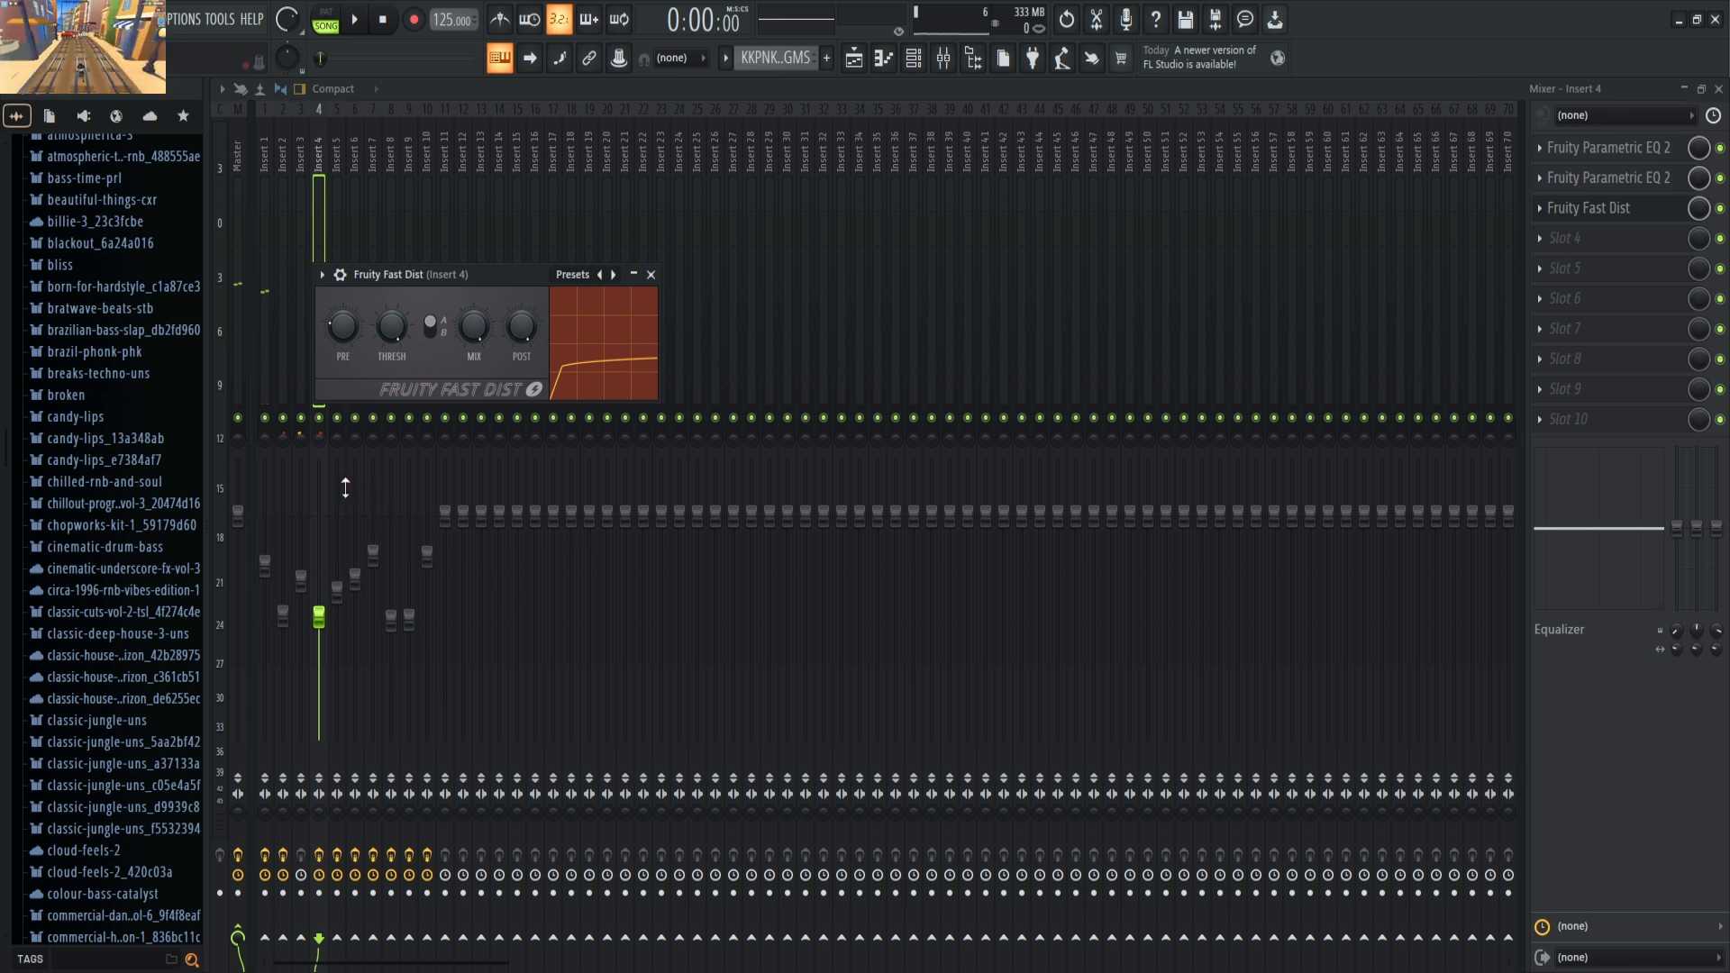
# - Solo Insert 4, play the song from about 9 seconds to audition the clap, then stop and unsolo the track
pyautogui.rightClick(320, 419)
pyautogui.press('space')
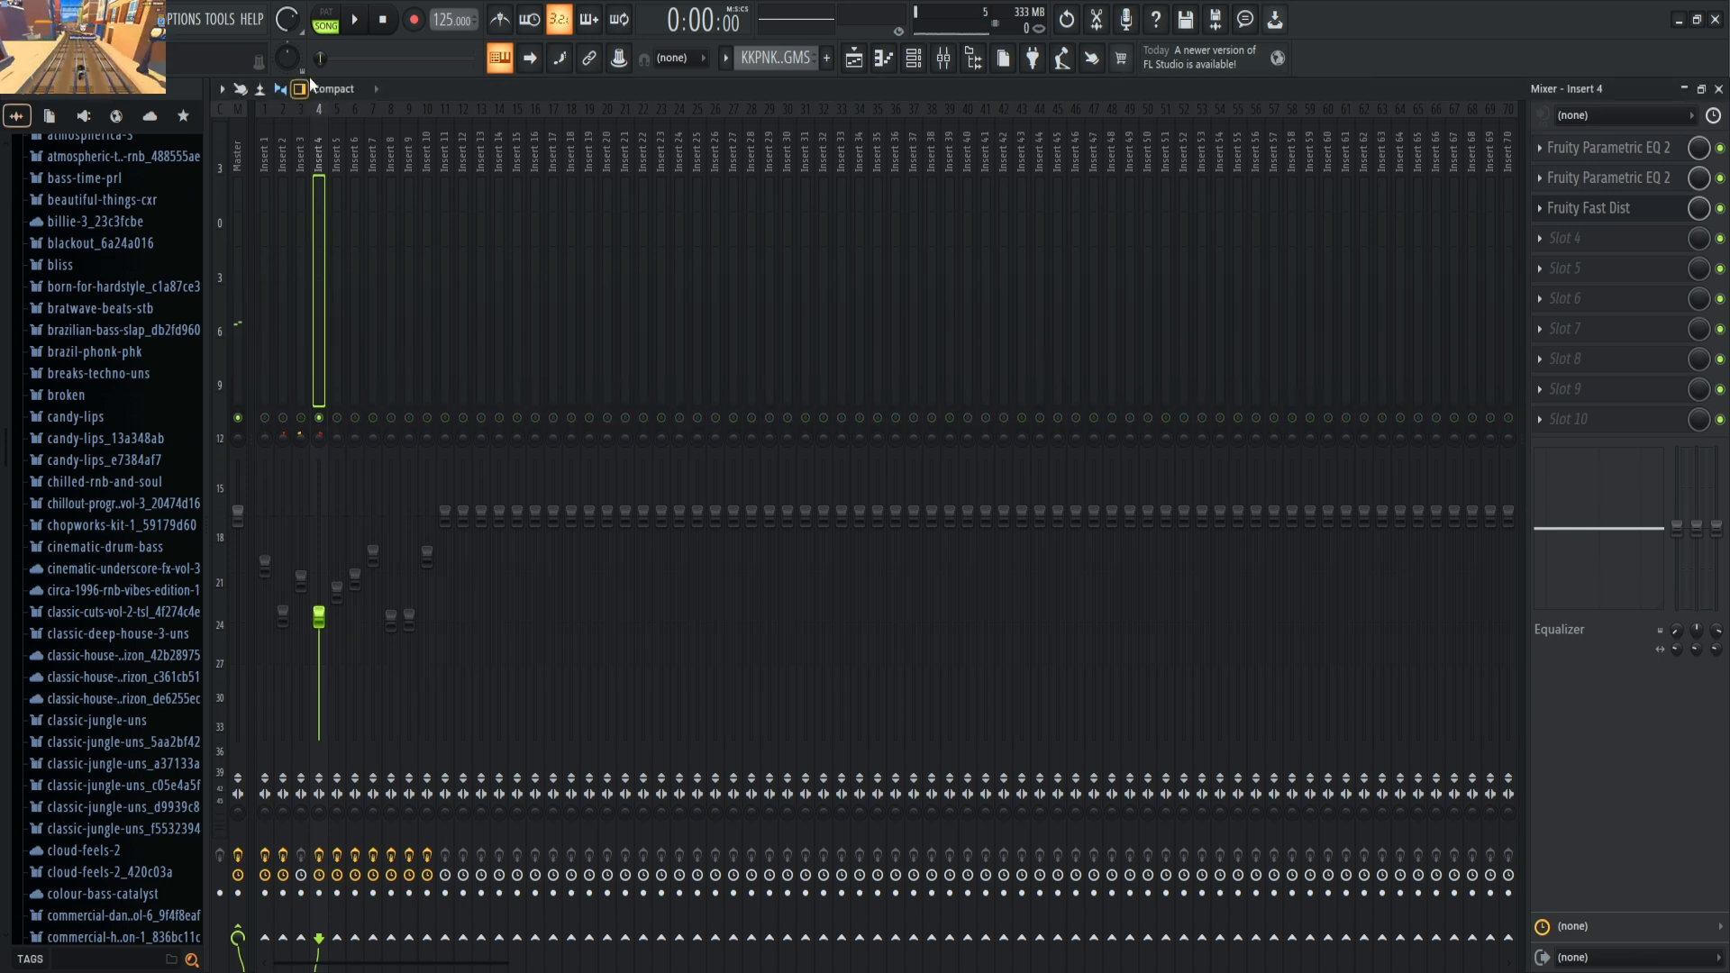
pyautogui.moveTo(325, 59); pyautogui.dragTo(367, 61)
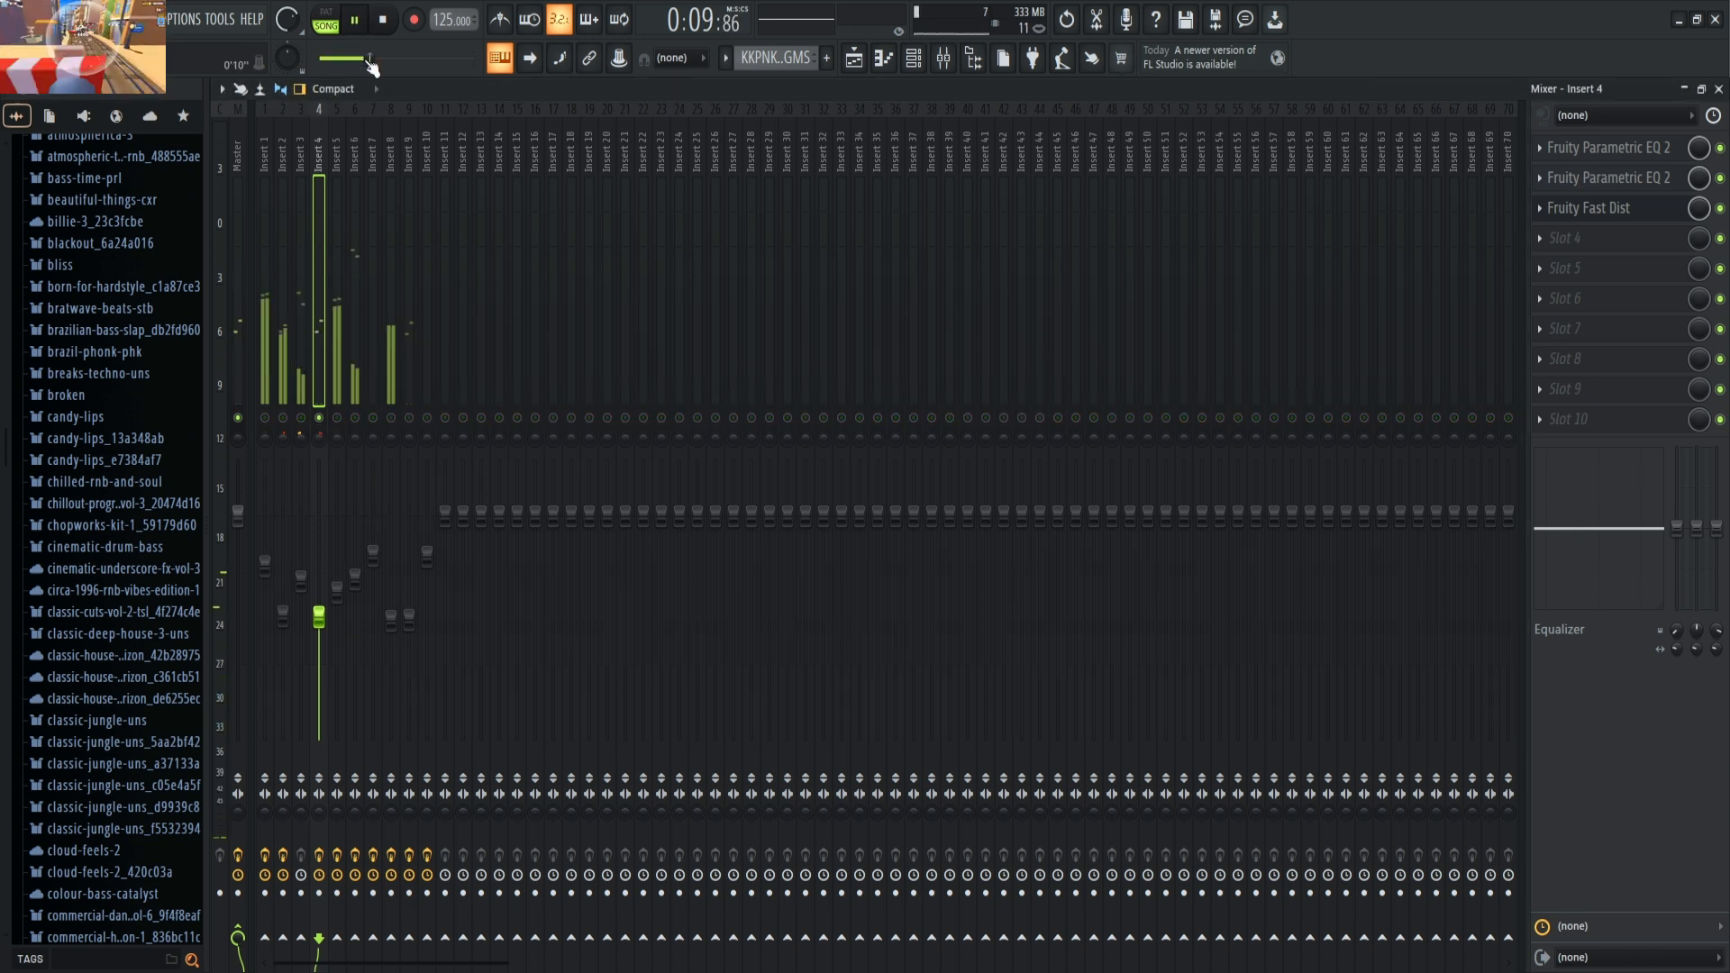
pyautogui.moveTo(371, 61); pyautogui.dragTo(364, 60)
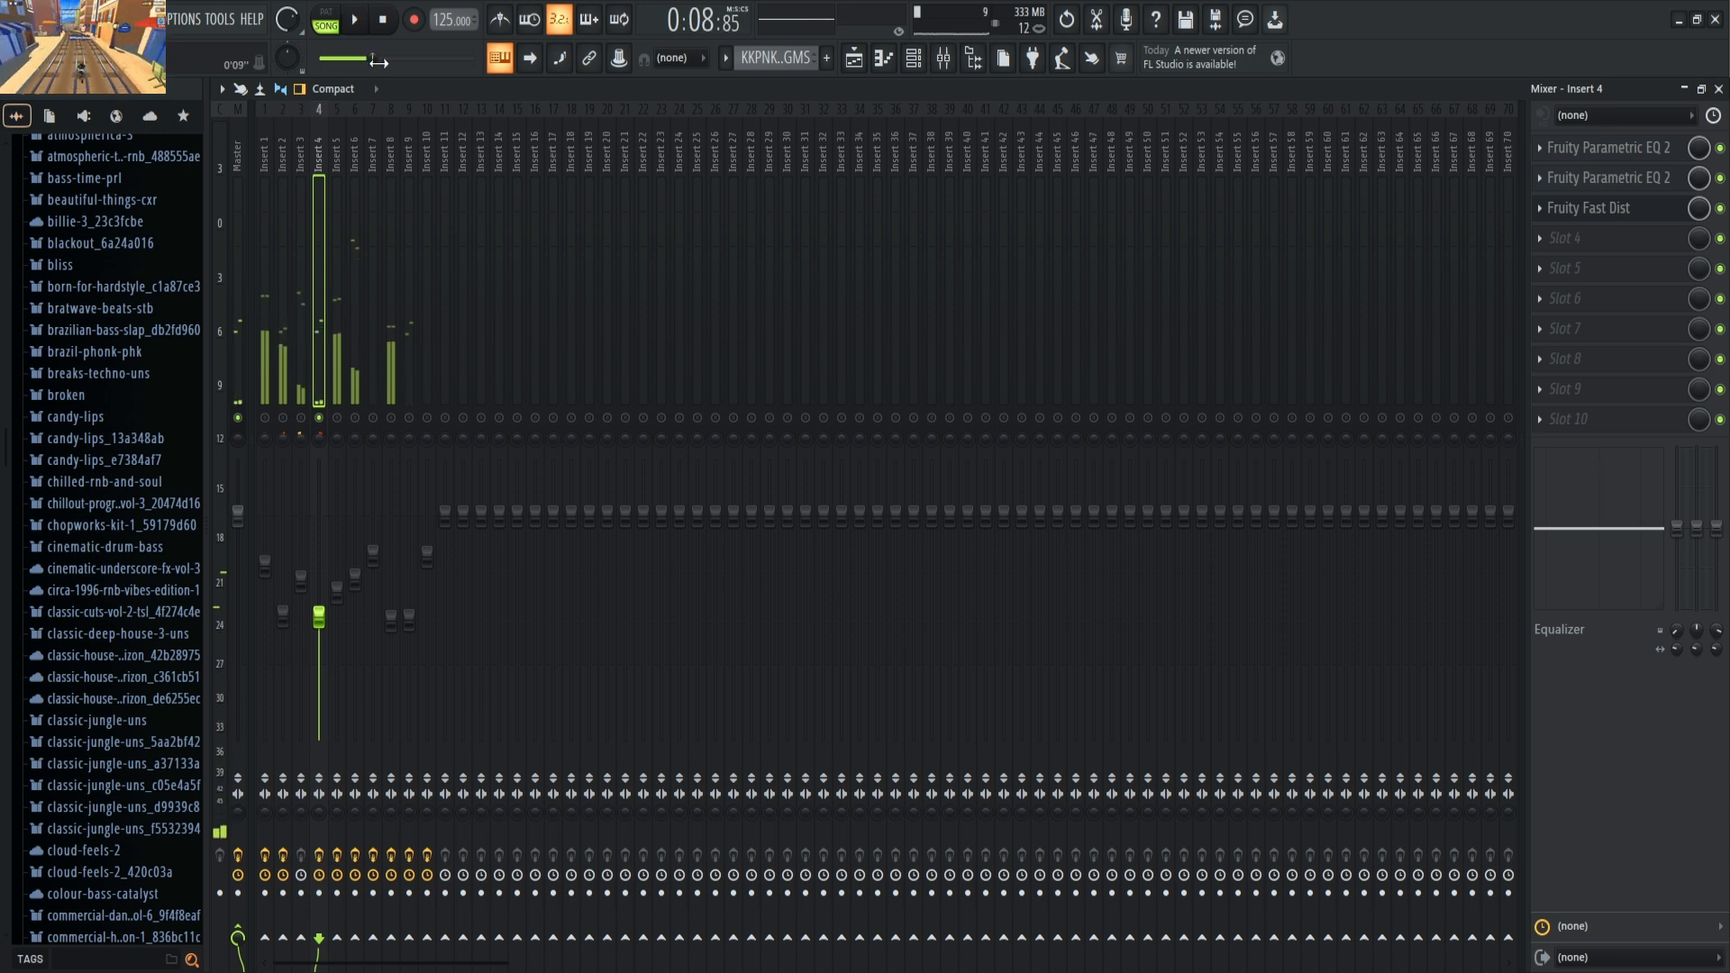
pyautogui.press('space')
pyautogui.rightClick(319, 418)
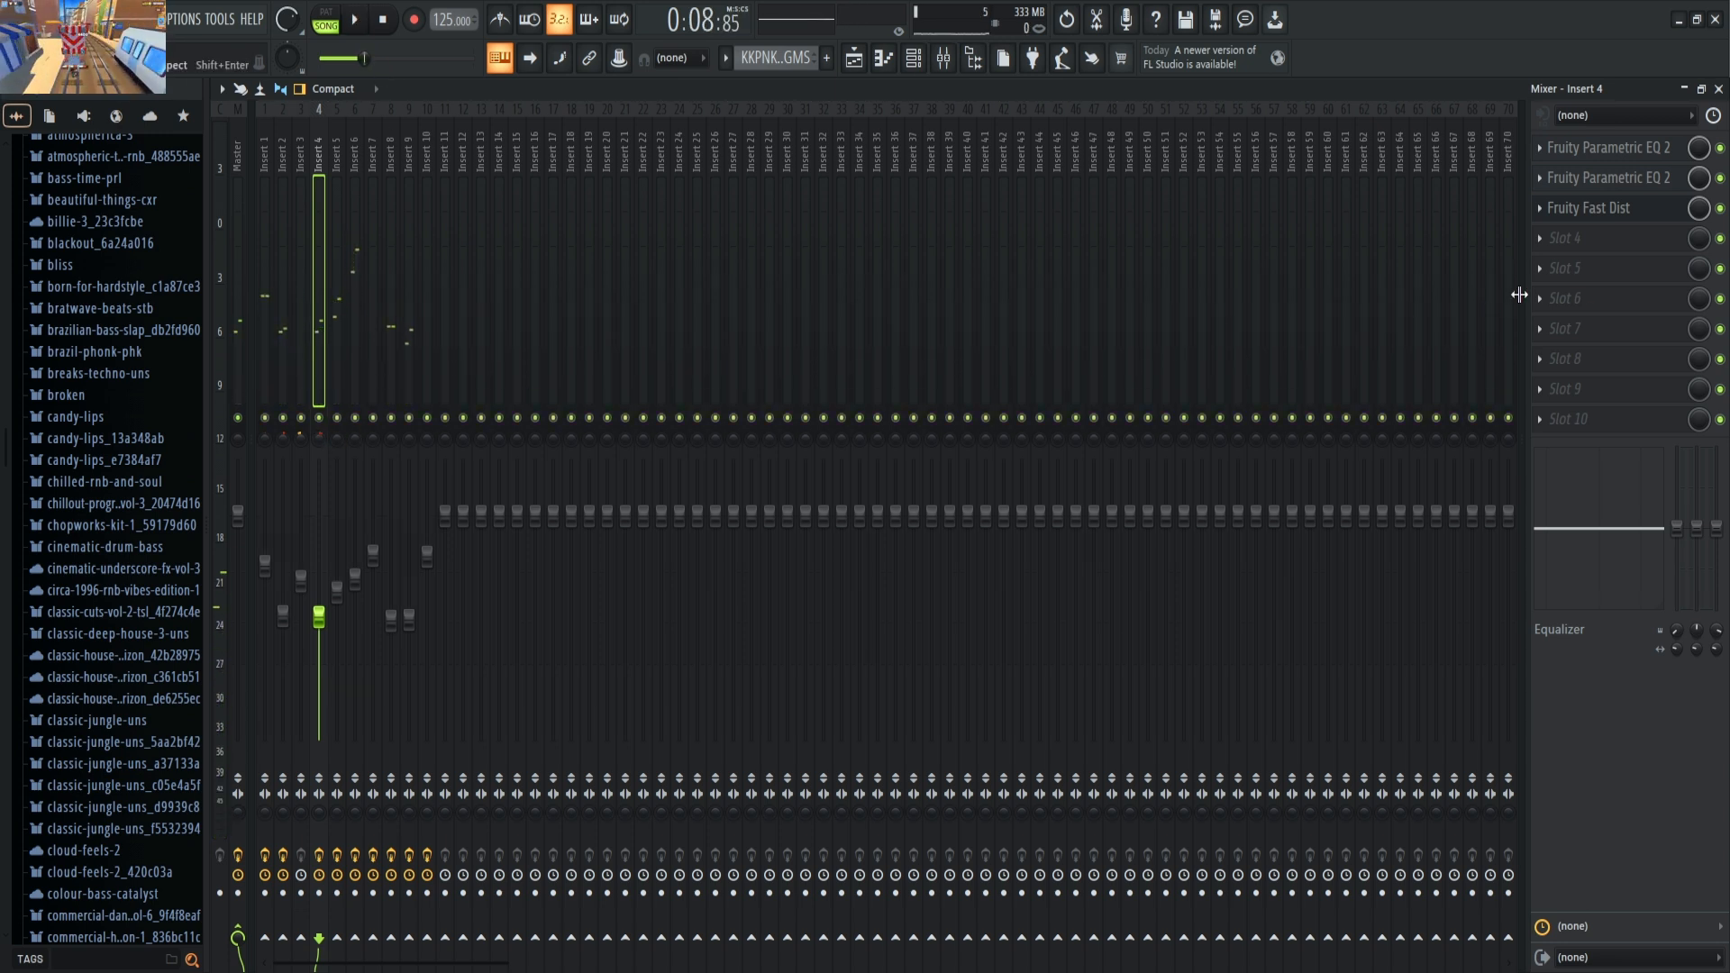
# - Minimize the Mixer, open and close the VT_CB channel's window, and restore the Mixer on its Insert 1 track
pyautogui.click(1683, 90)
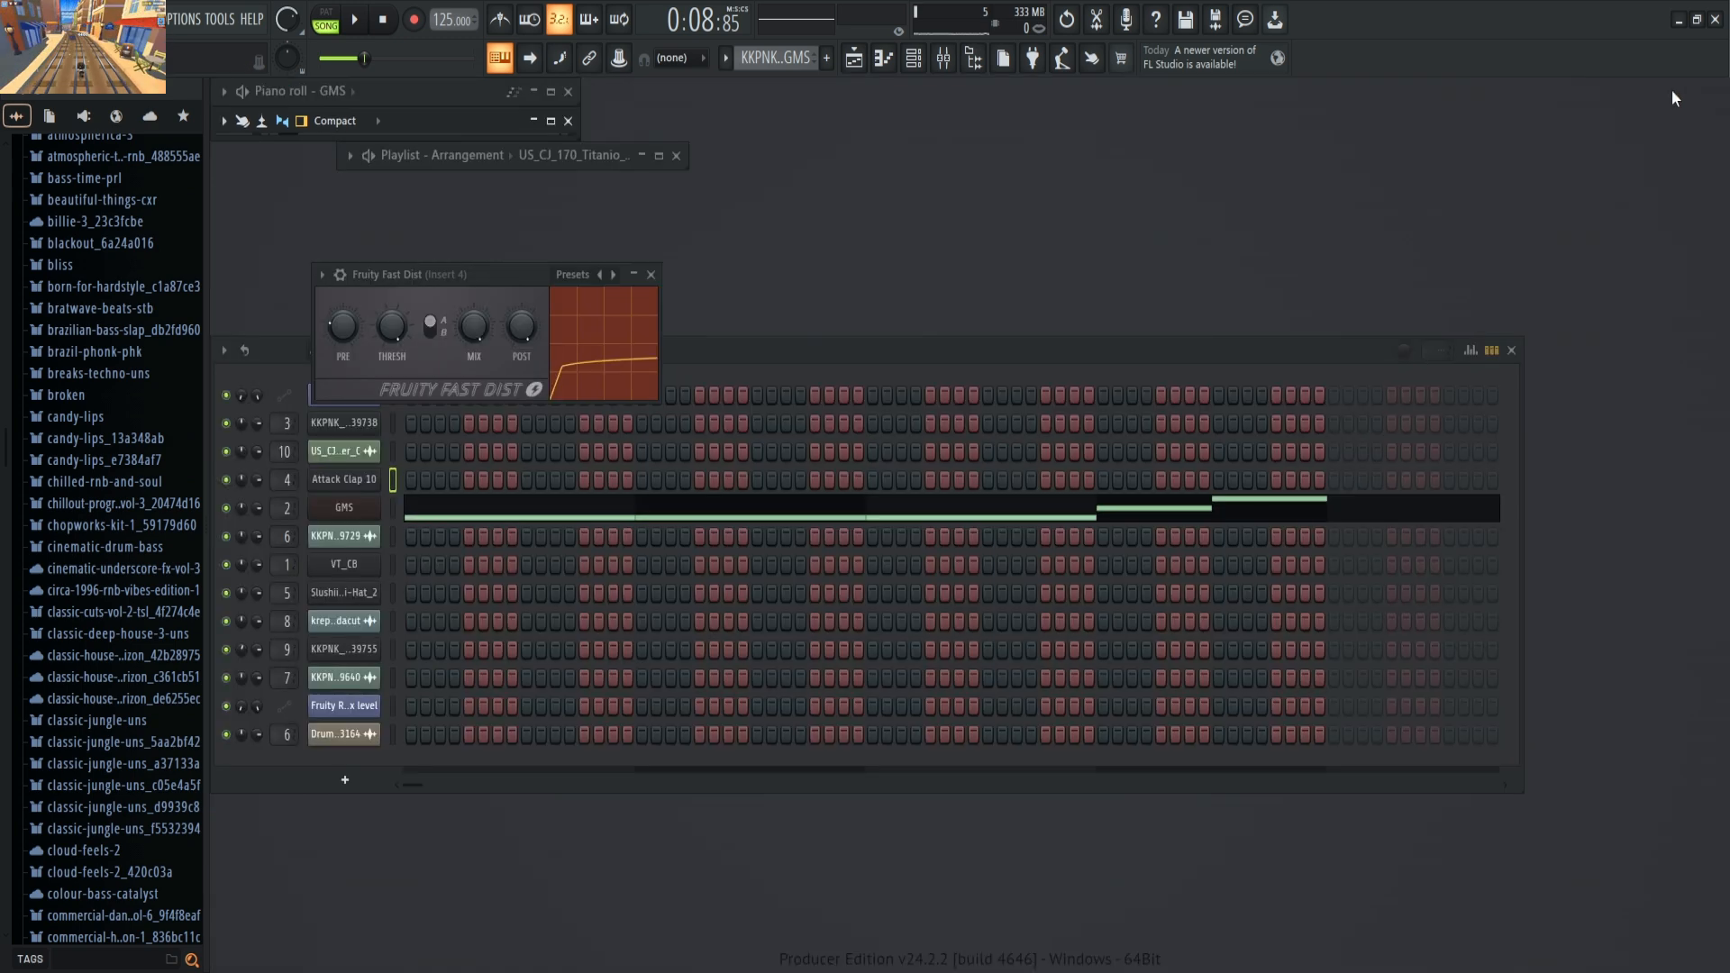
pyautogui.click(360, 568)
pyautogui.click(745, 198)
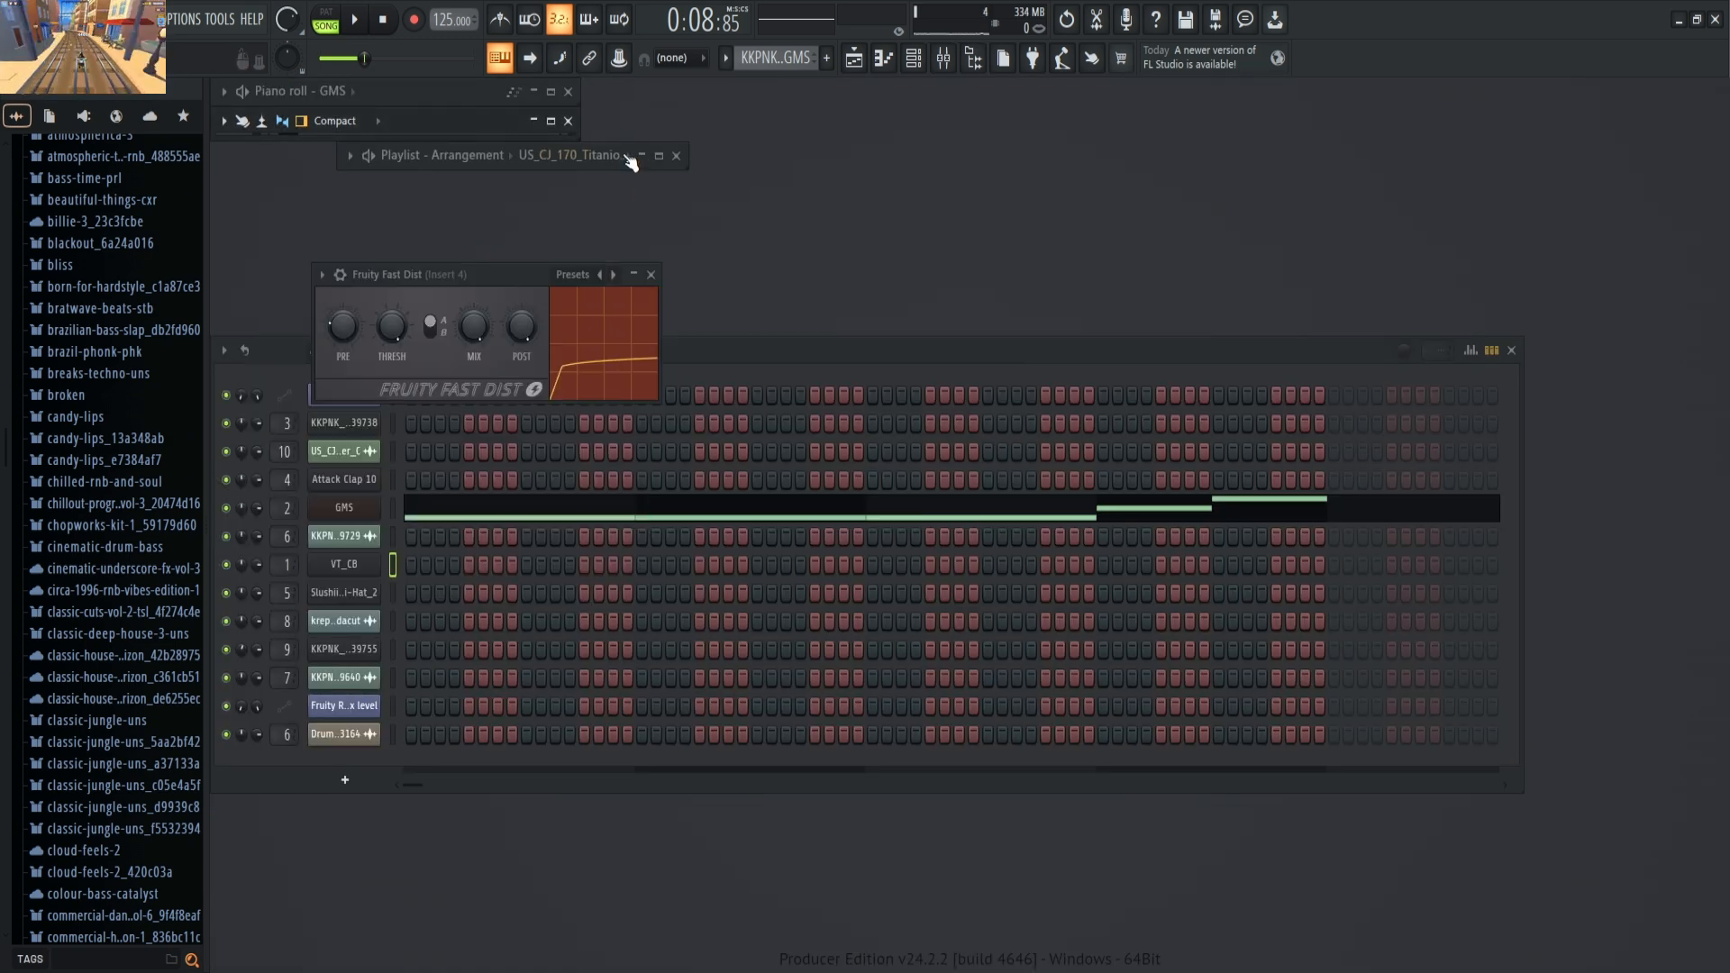
pyautogui.click(552, 123)
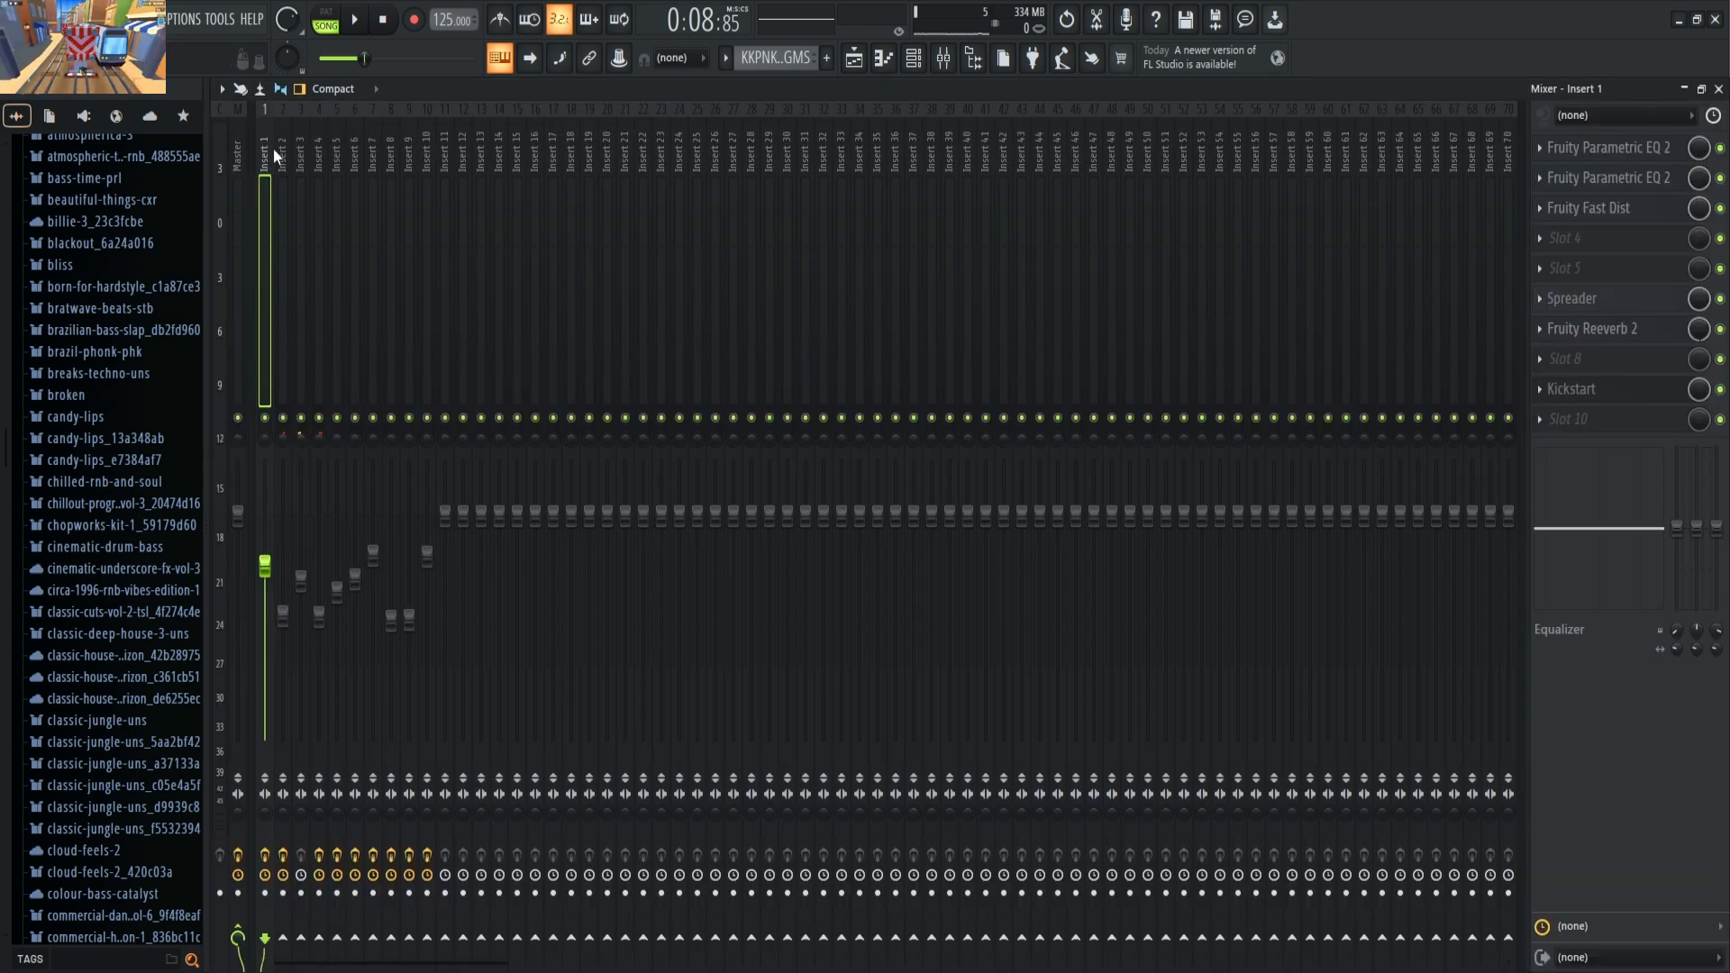
# - Compare the curves of the two Fruity Parametric EQ 2 effects on Insert 1
pyautogui.click(1609, 176)
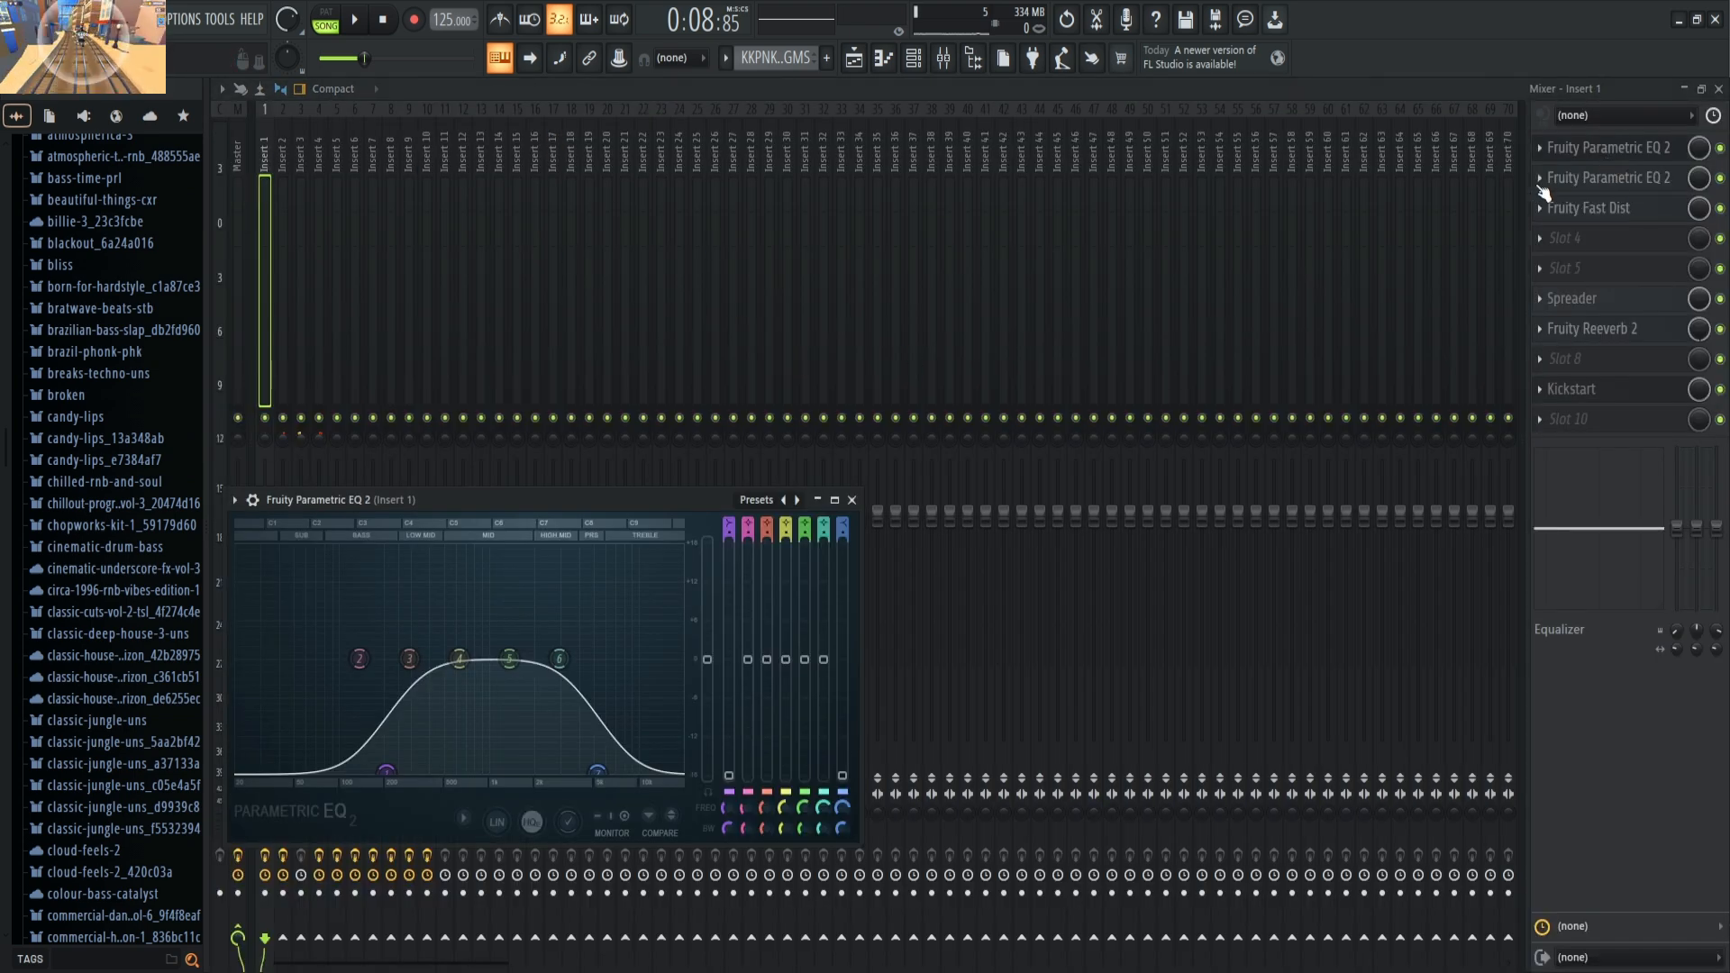
pyautogui.click(1619, 183)
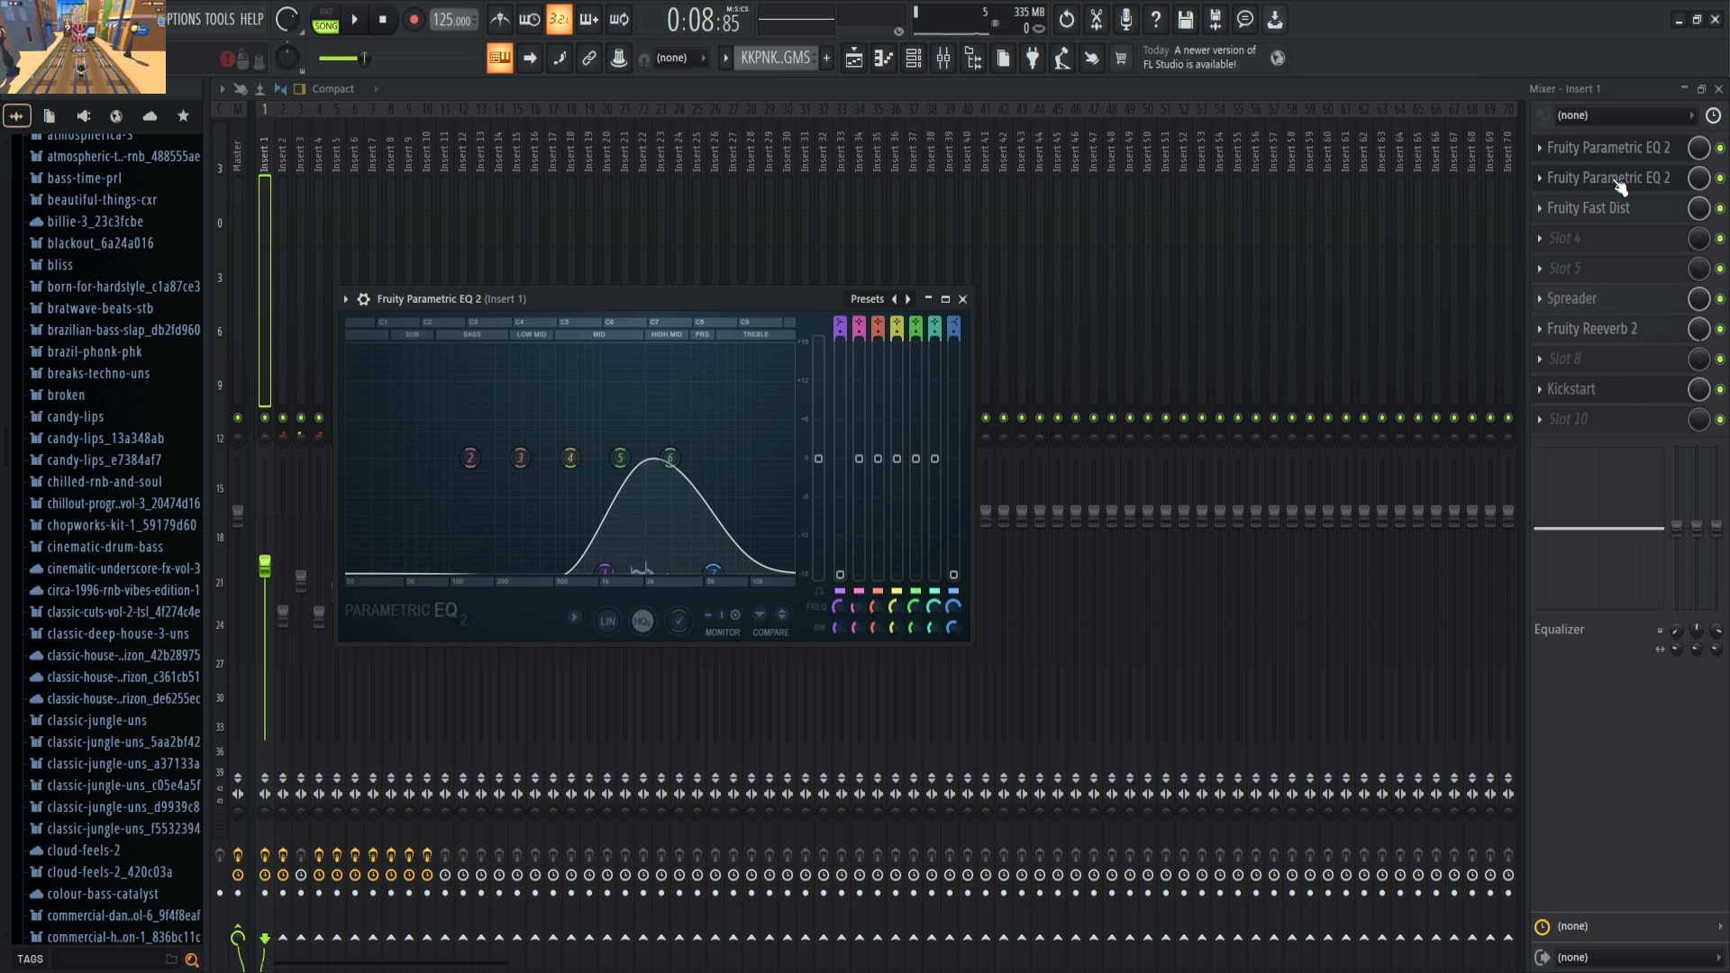
pyautogui.click(1620, 155)
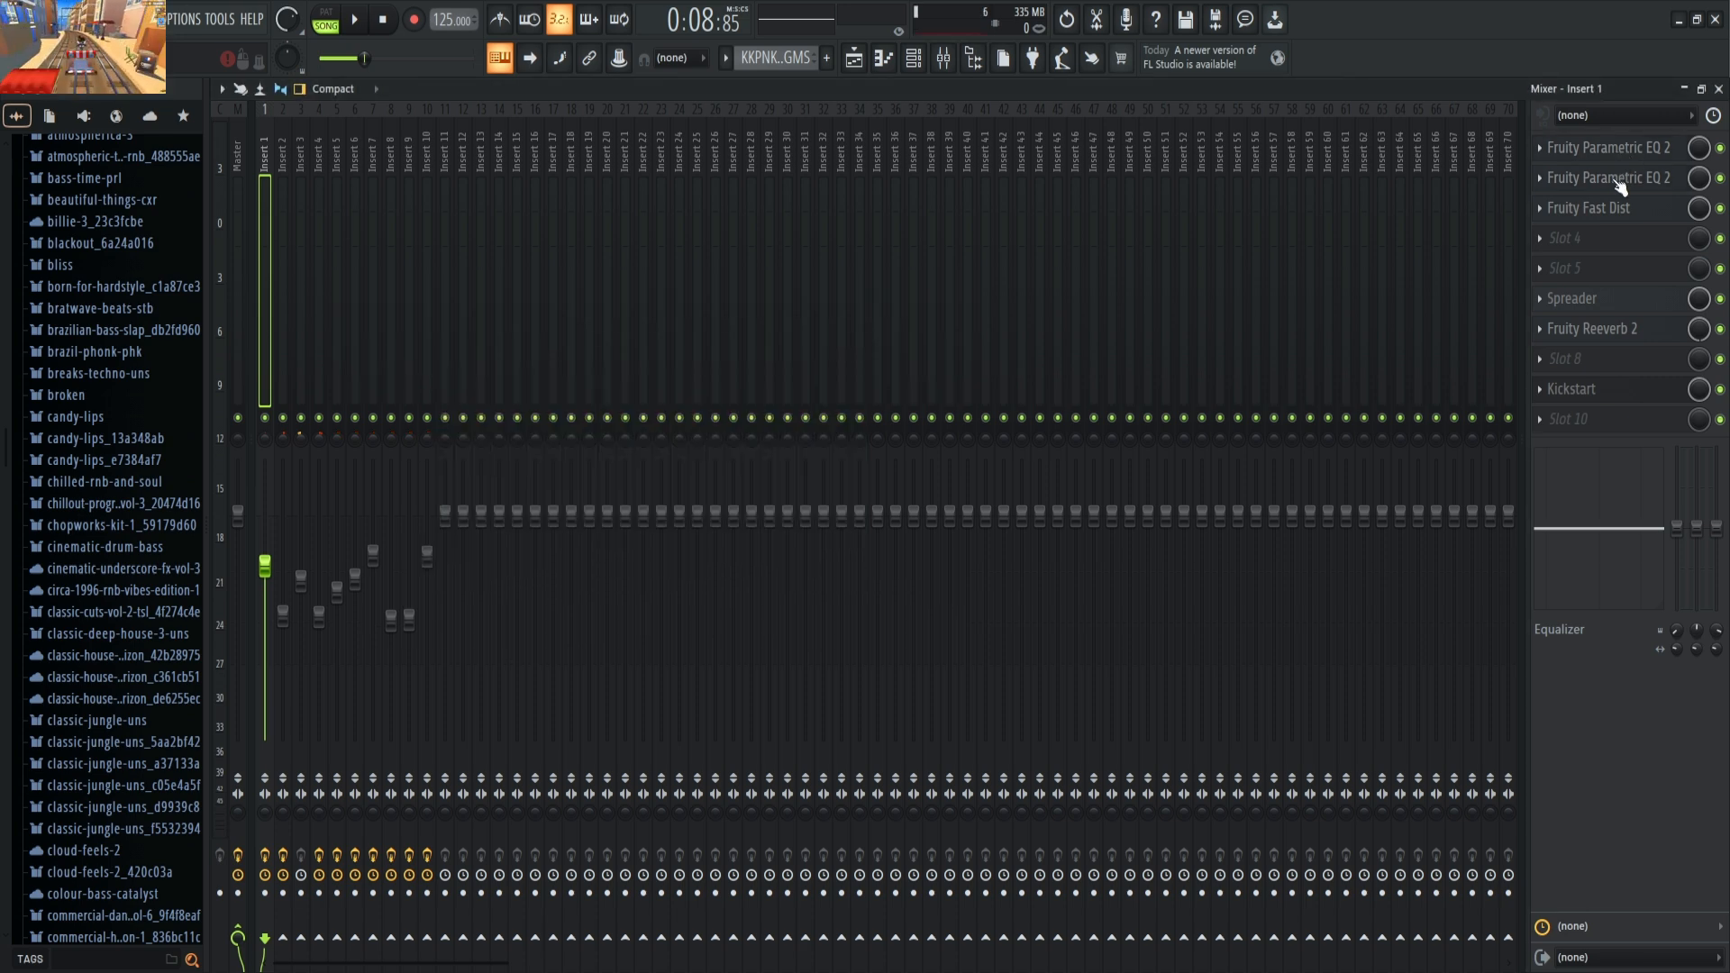
pyautogui.click(1620, 183)
pyautogui.click(1619, 153)
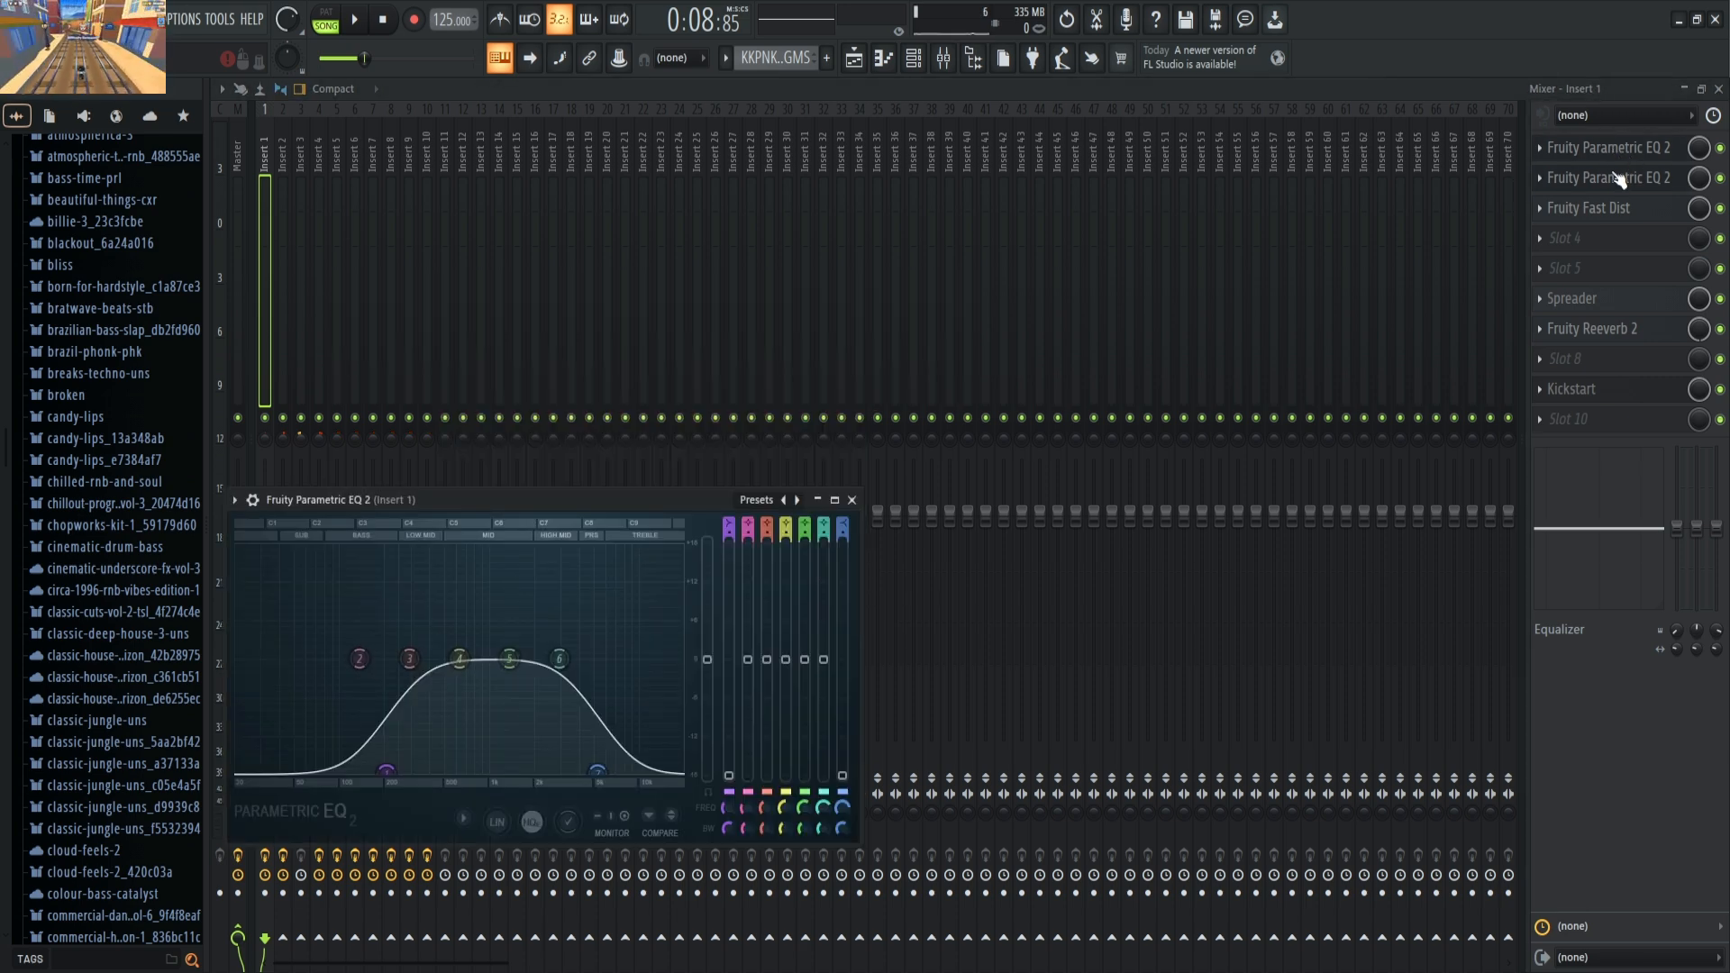
pyautogui.click(1620, 177)
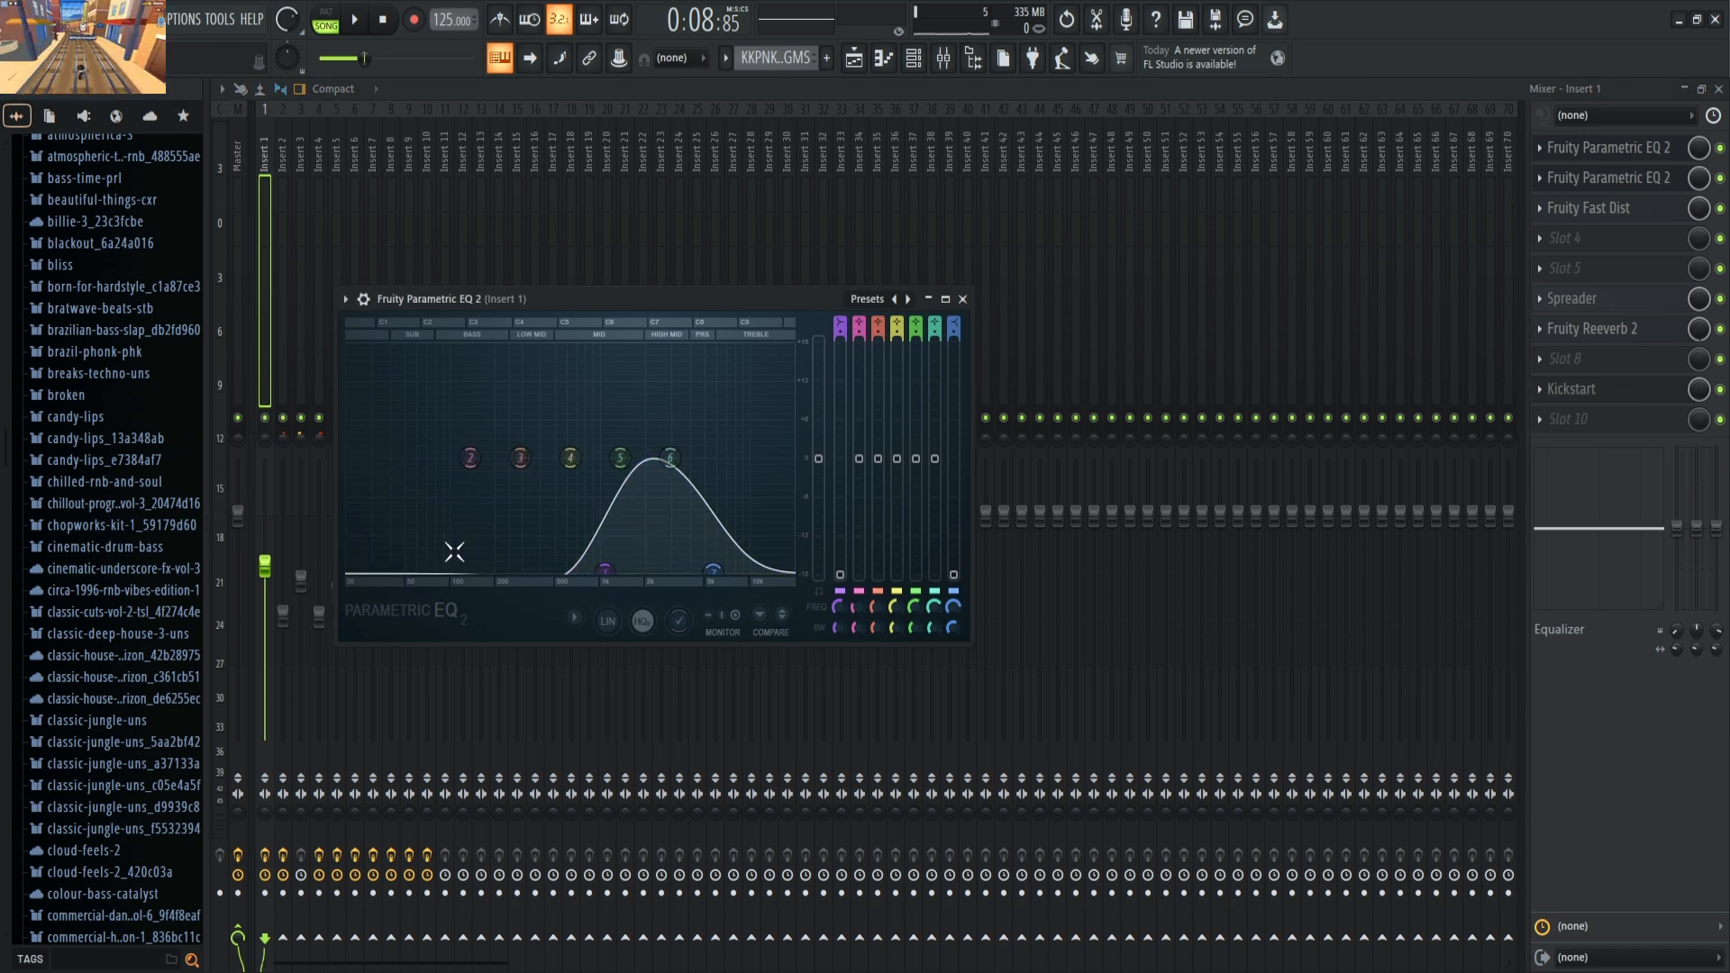
# - View the Fruity Fast Dist and Spreader settings on Insert 1, and briefly play and stop the song
pyautogui.click(1596, 212)
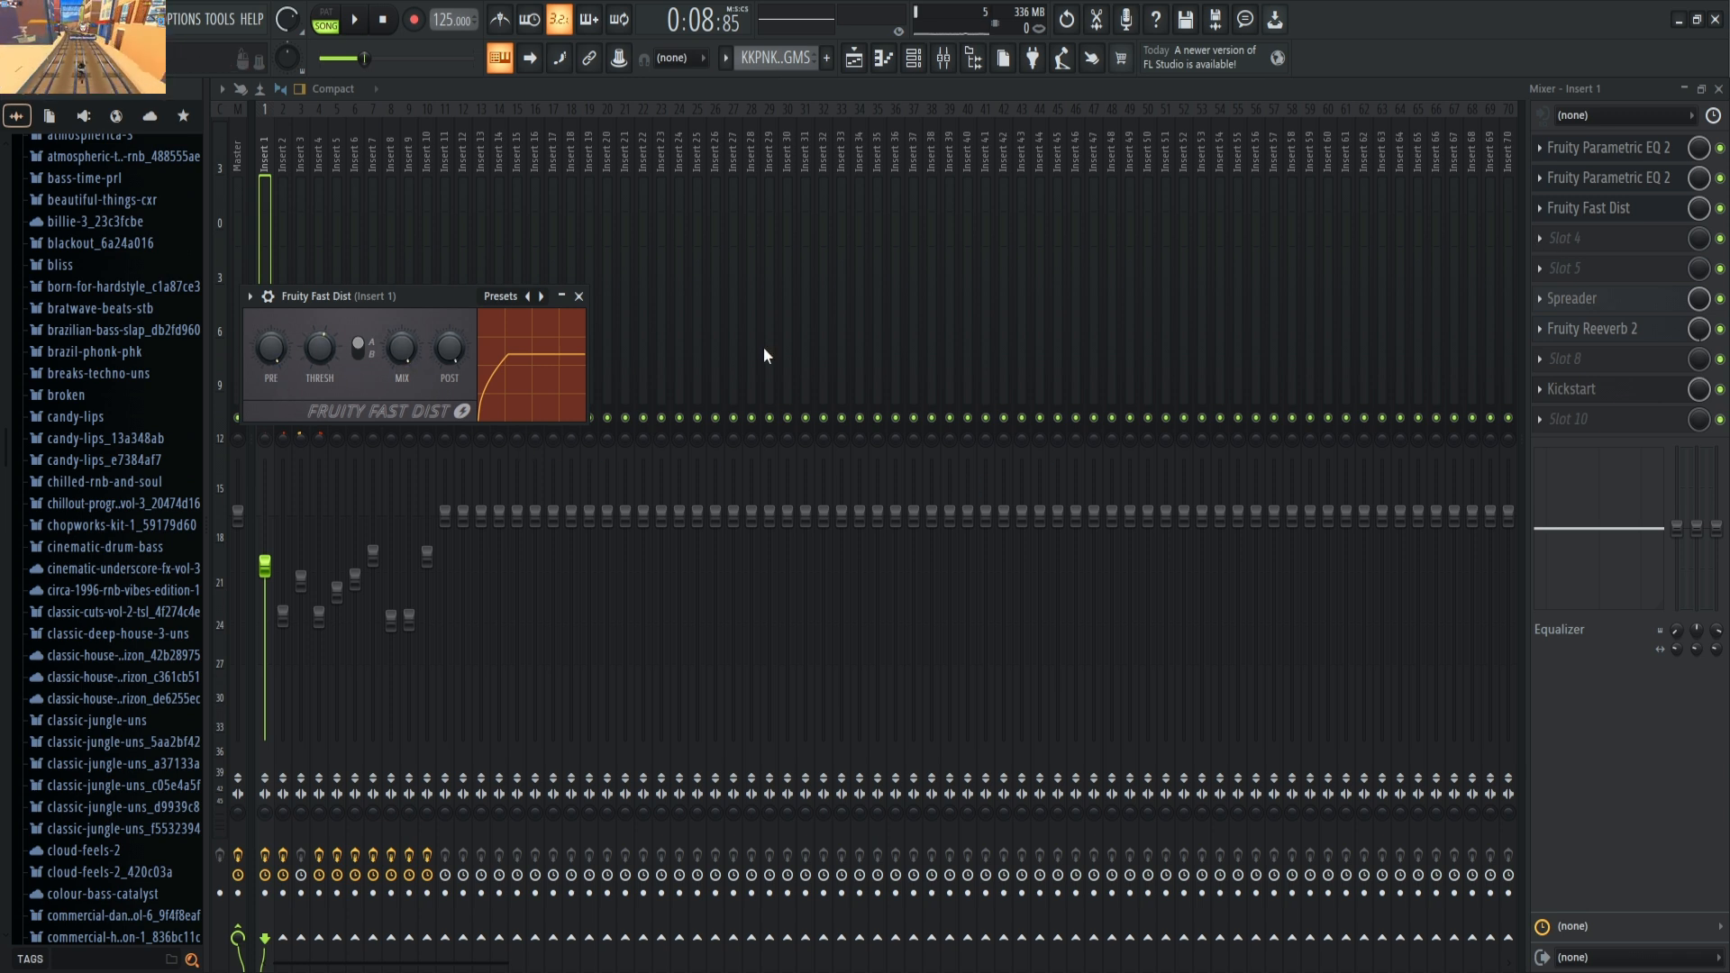
pyautogui.click(1587, 299)
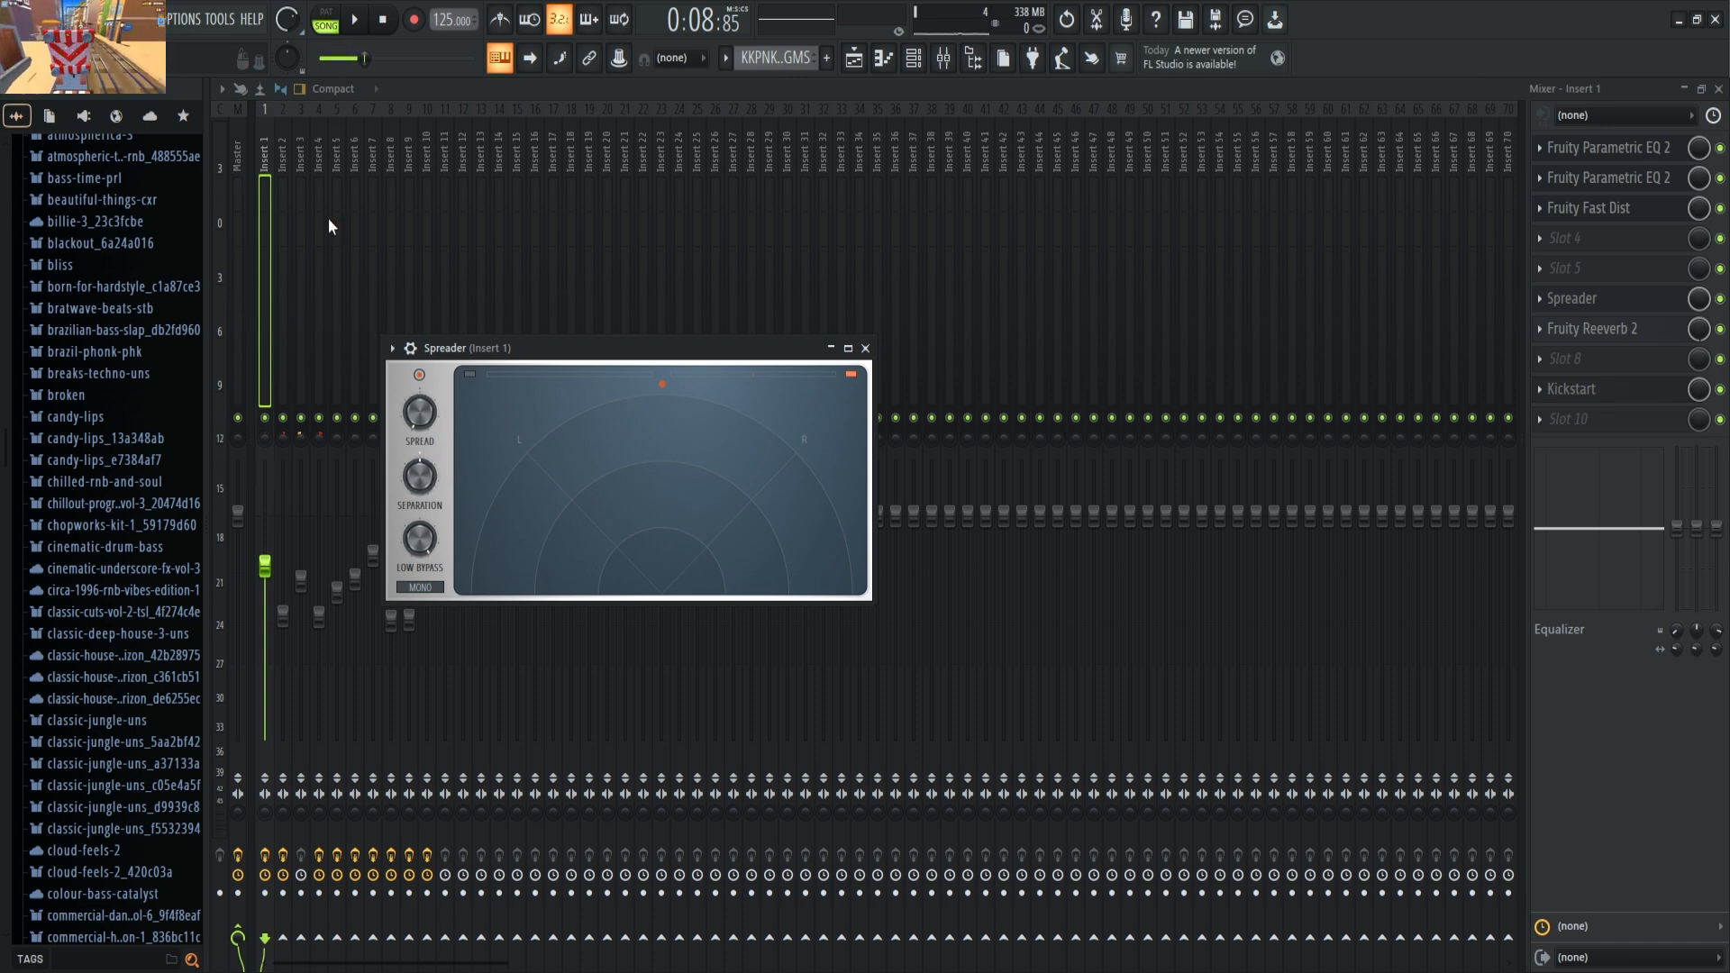
pyautogui.click(467, 86)
pyautogui.press('space')
pyautogui.press('space')
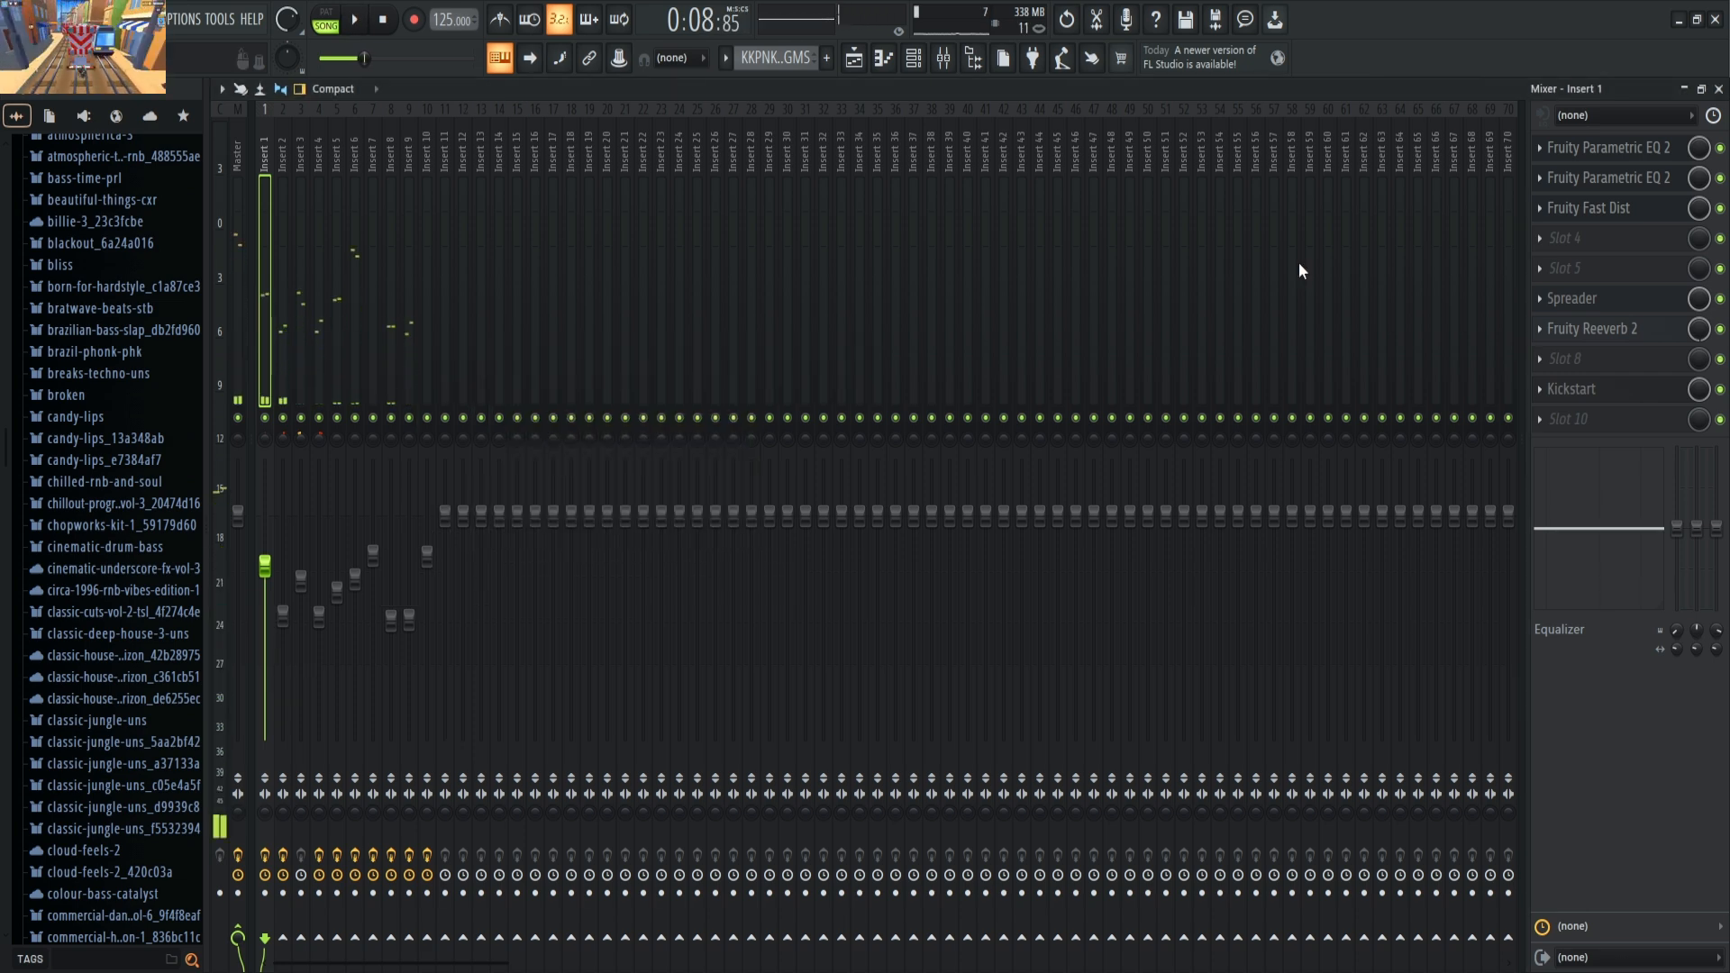
# - Inspect the Fruity Reeverb 2 and Kickstart effects on Insert 1, then close the Kickstart window
pyautogui.click(1581, 335)
pyautogui.click(1581, 393)
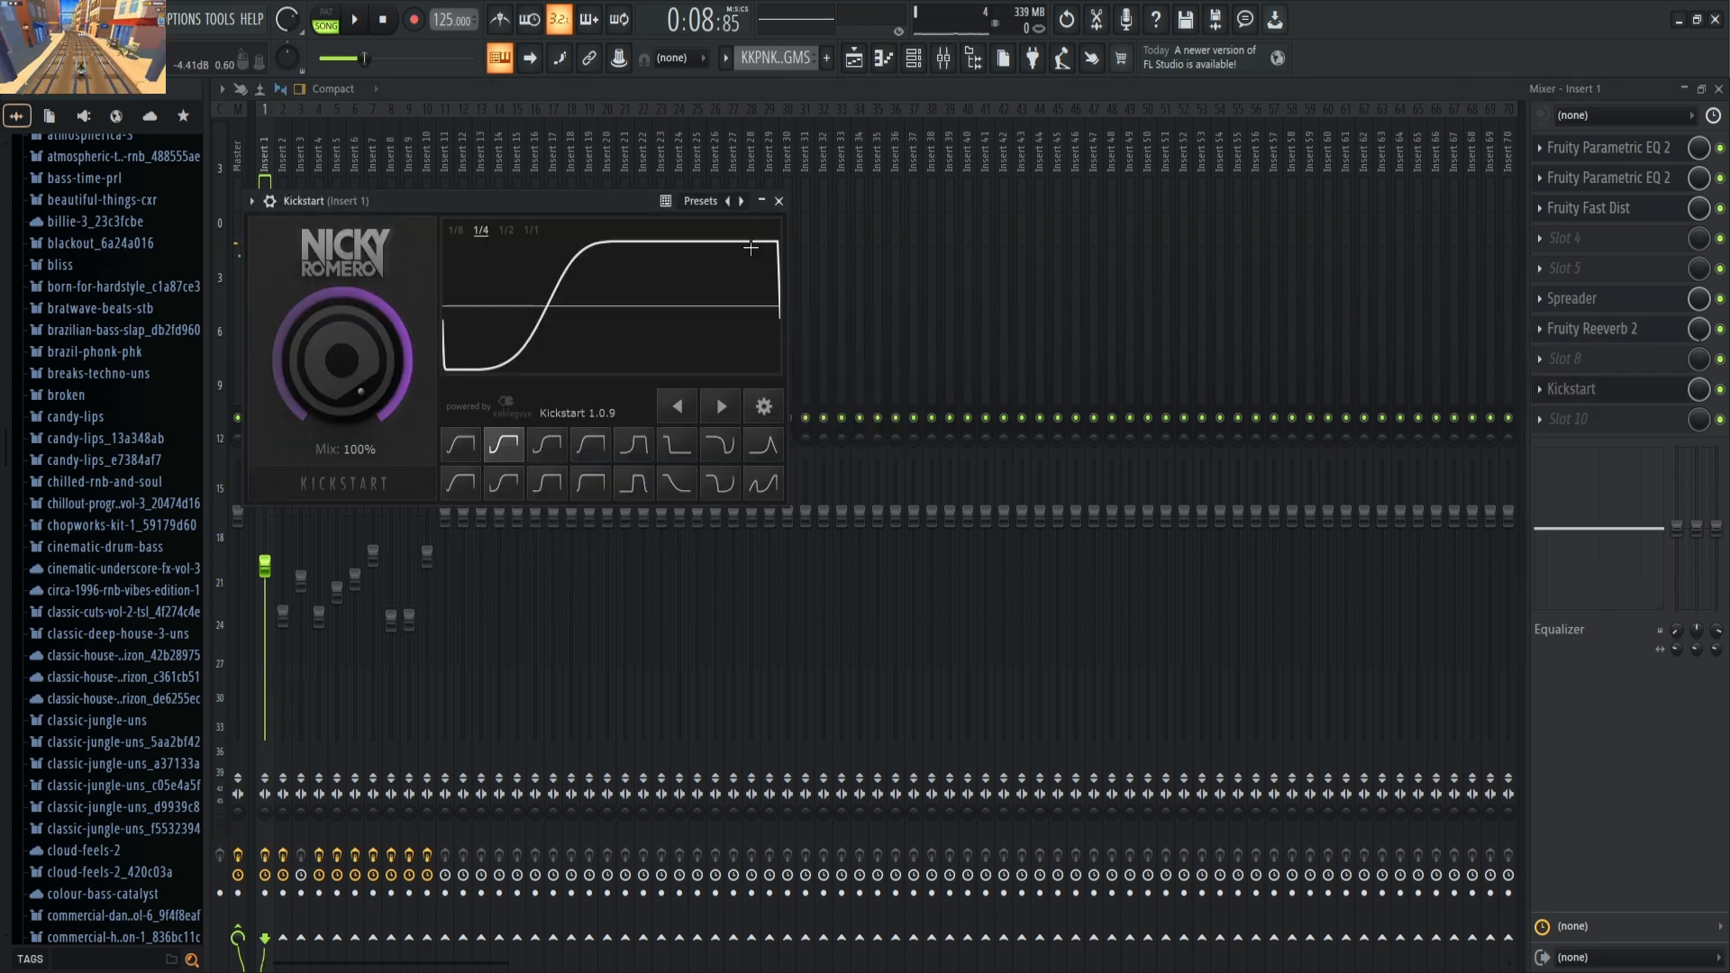
pyautogui.click(779, 201)
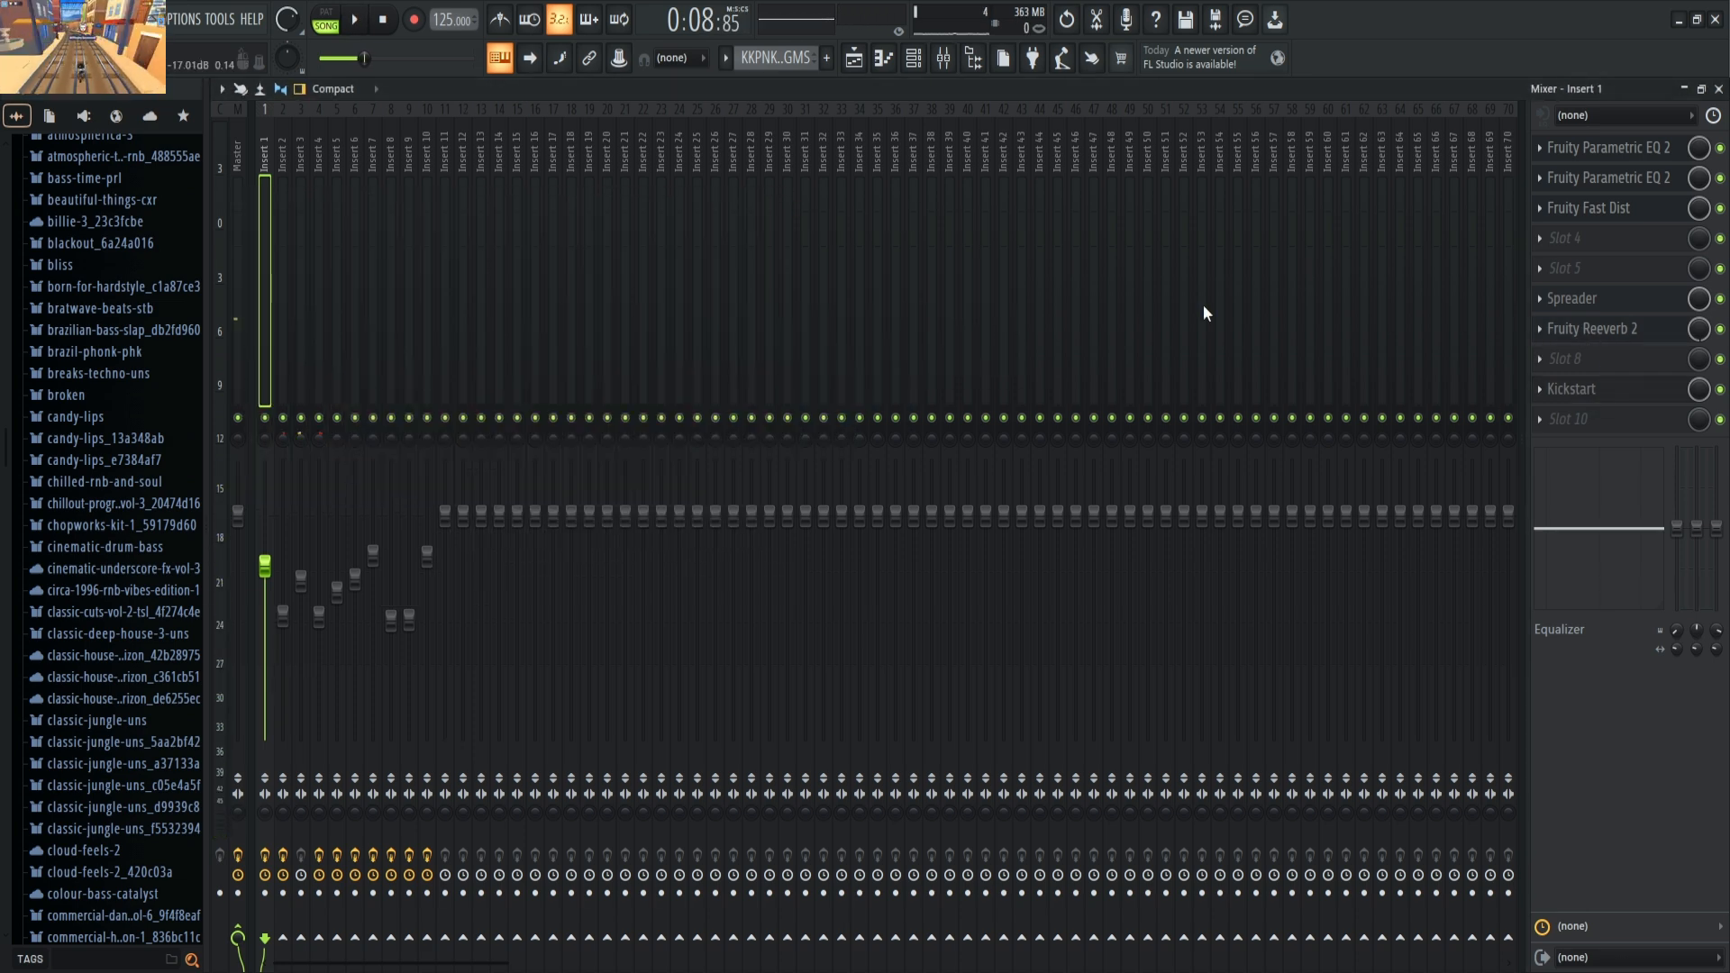
# - Minimize the Mixer and close the leftover Spreader, Fruity Parametric EQ 2 and Fruity Fast Dist windows
pyautogui.click(1683, 88)
pyautogui.press('Escape')
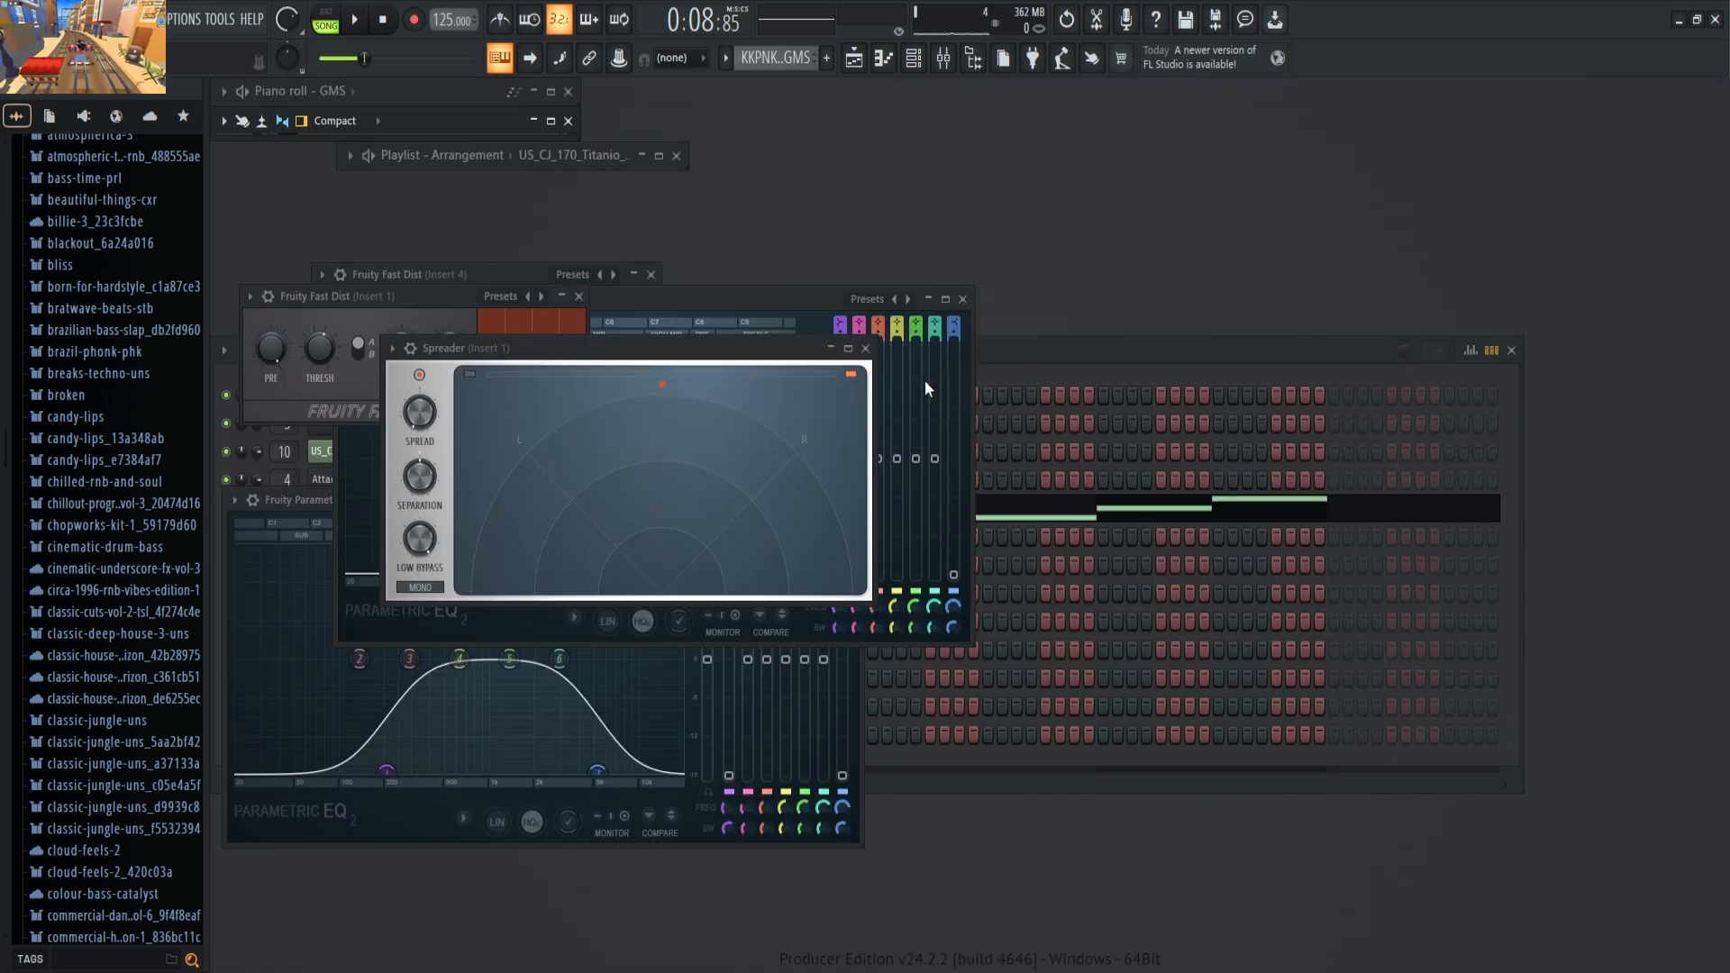
pyautogui.click(963, 299)
pyautogui.click(865, 348)
pyautogui.click(856, 501)
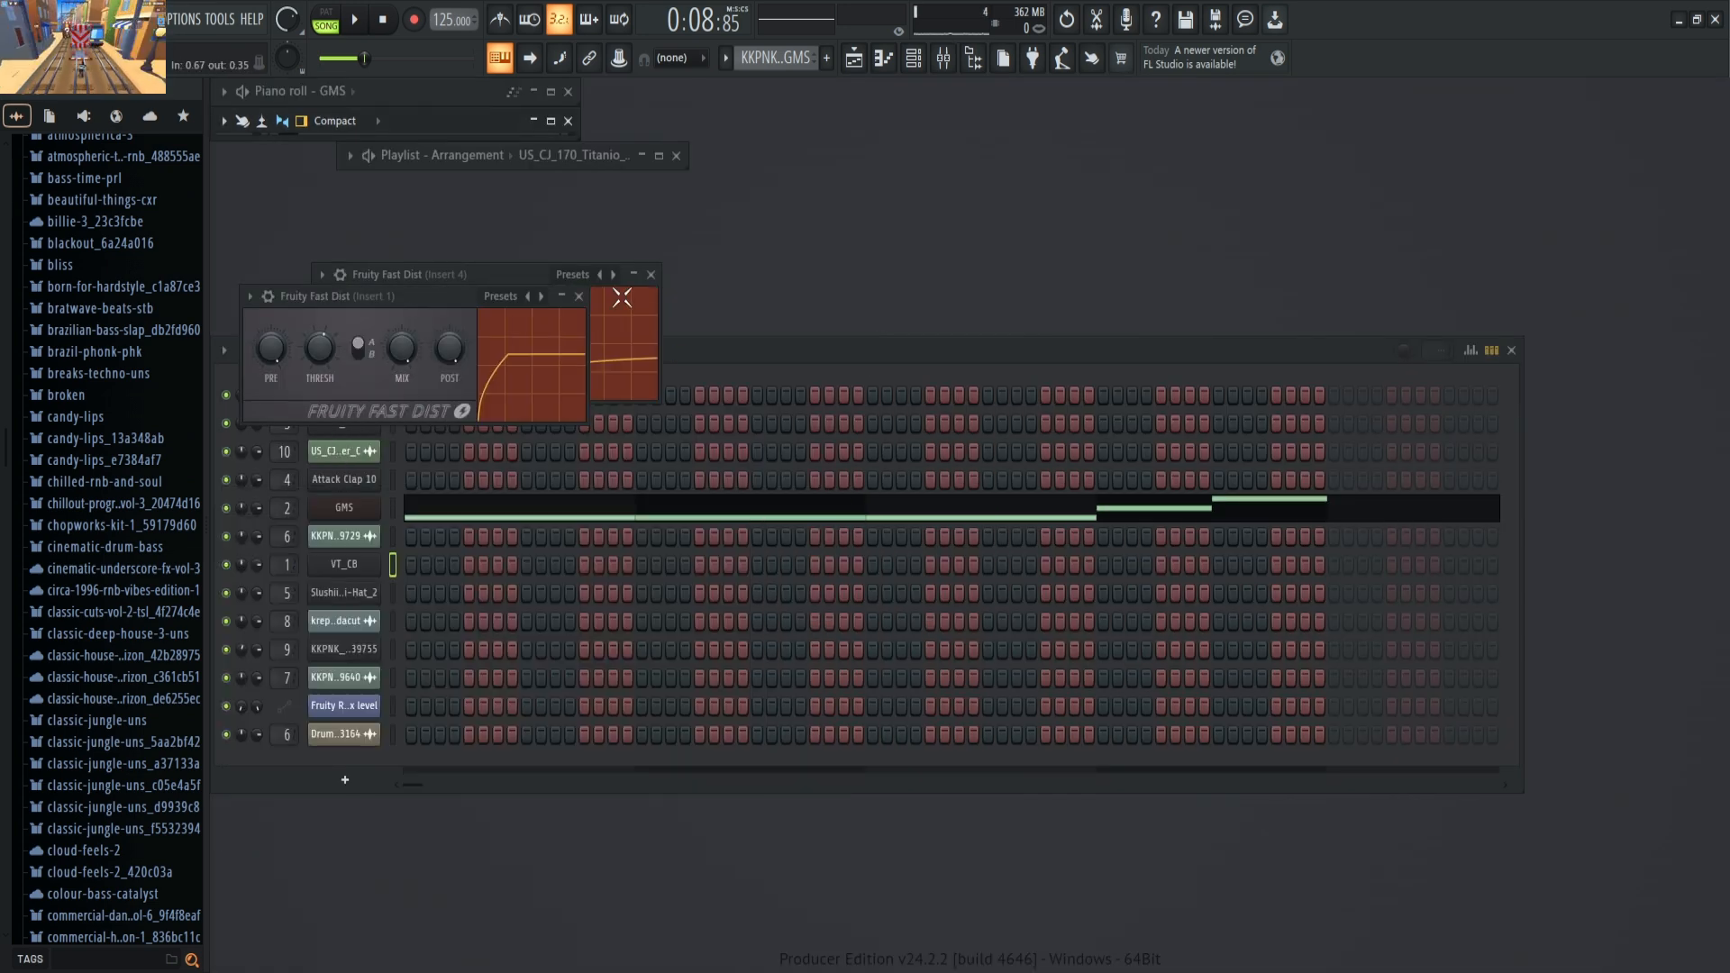
pyautogui.click(578, 296)
pyautogui.click(650, 274)
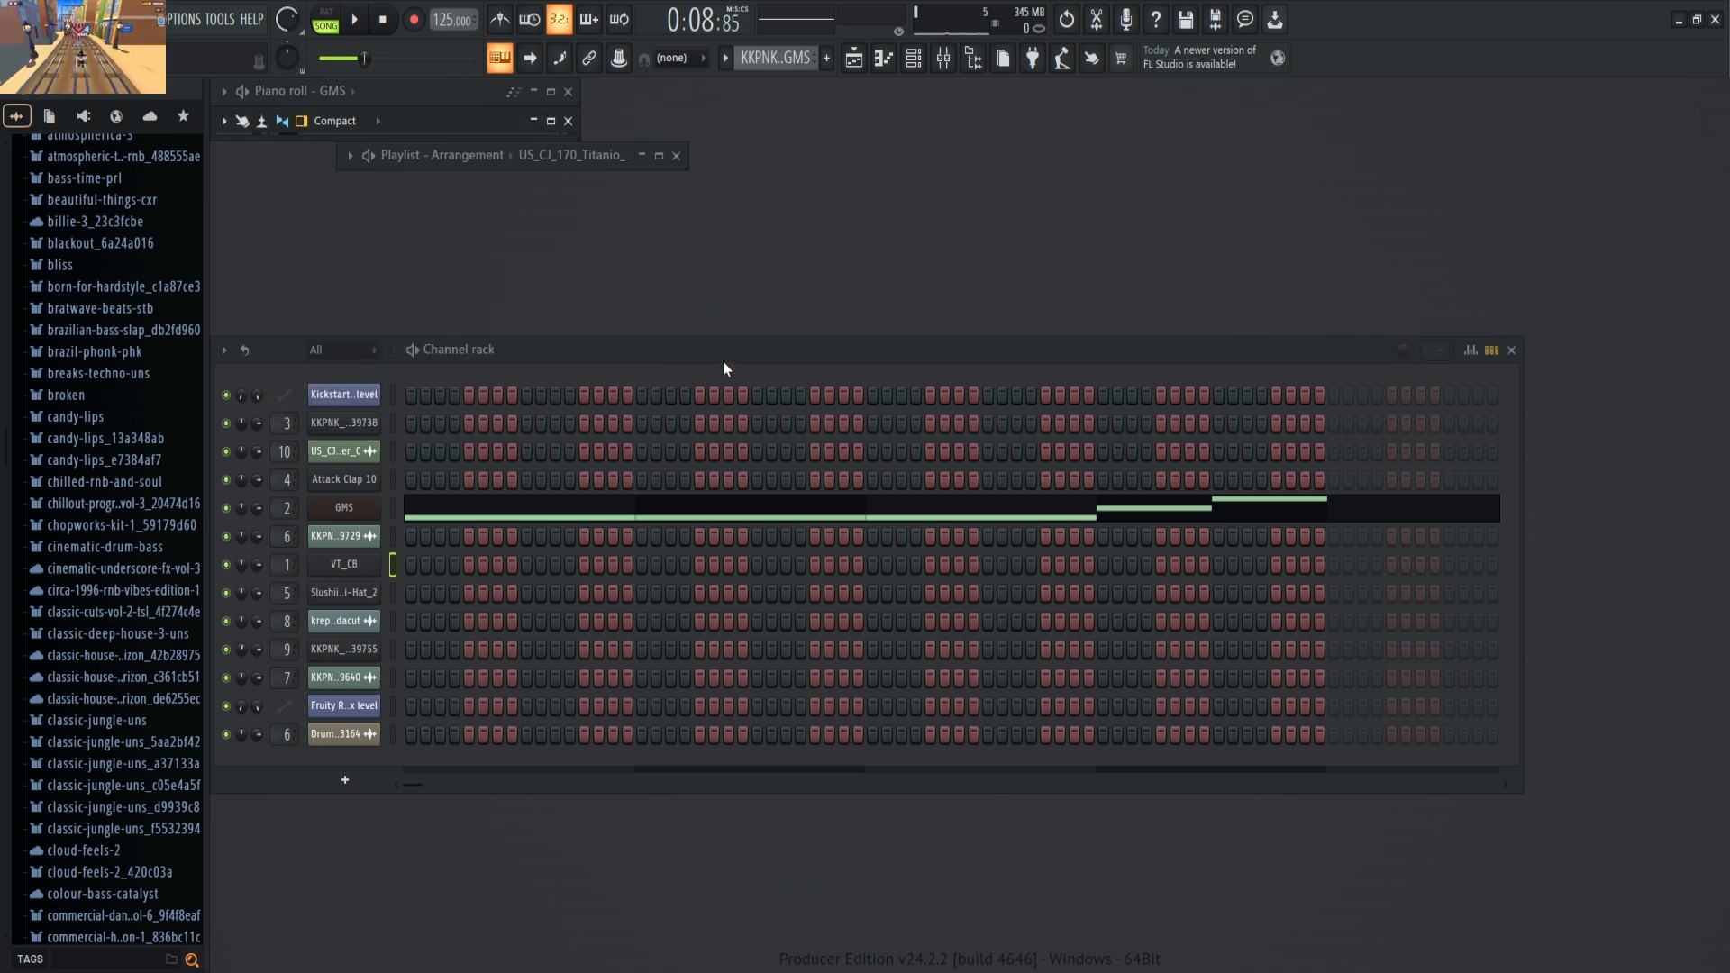
# - View the KKPNK_Drums_Luv_122BPM_3439729 audio clip's settings, close them and restore the Mixer on Insert 6
pyautogui.click(355, 540)
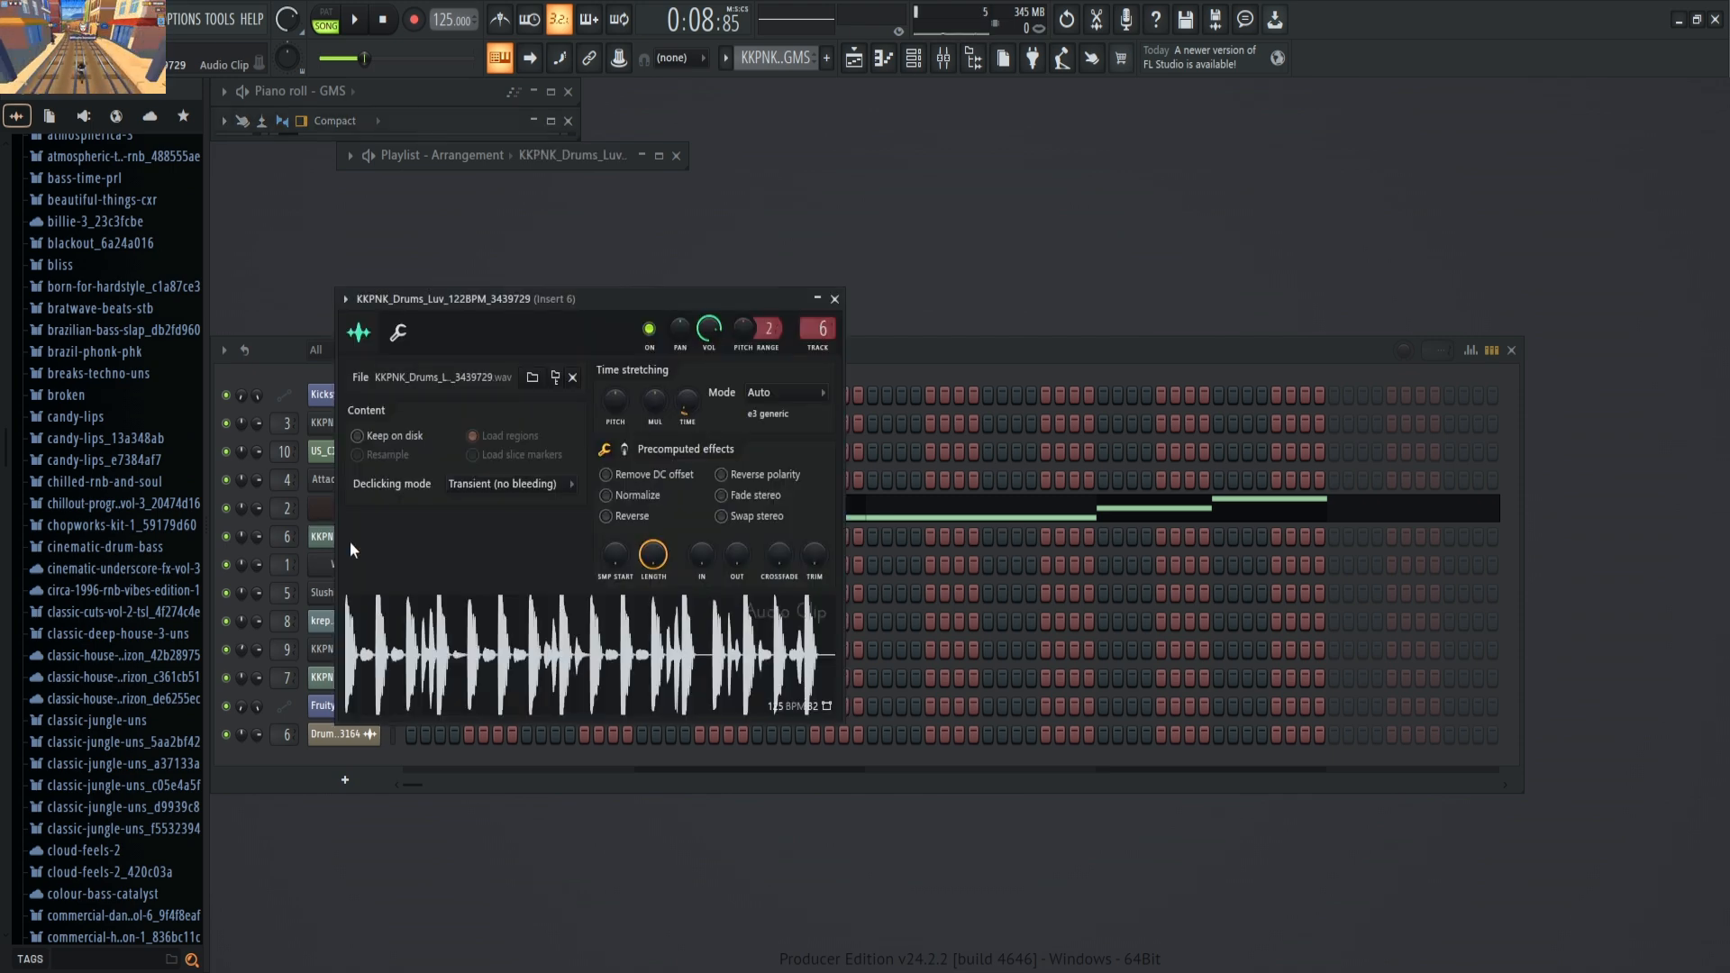
pyautogui.click(834, 298)
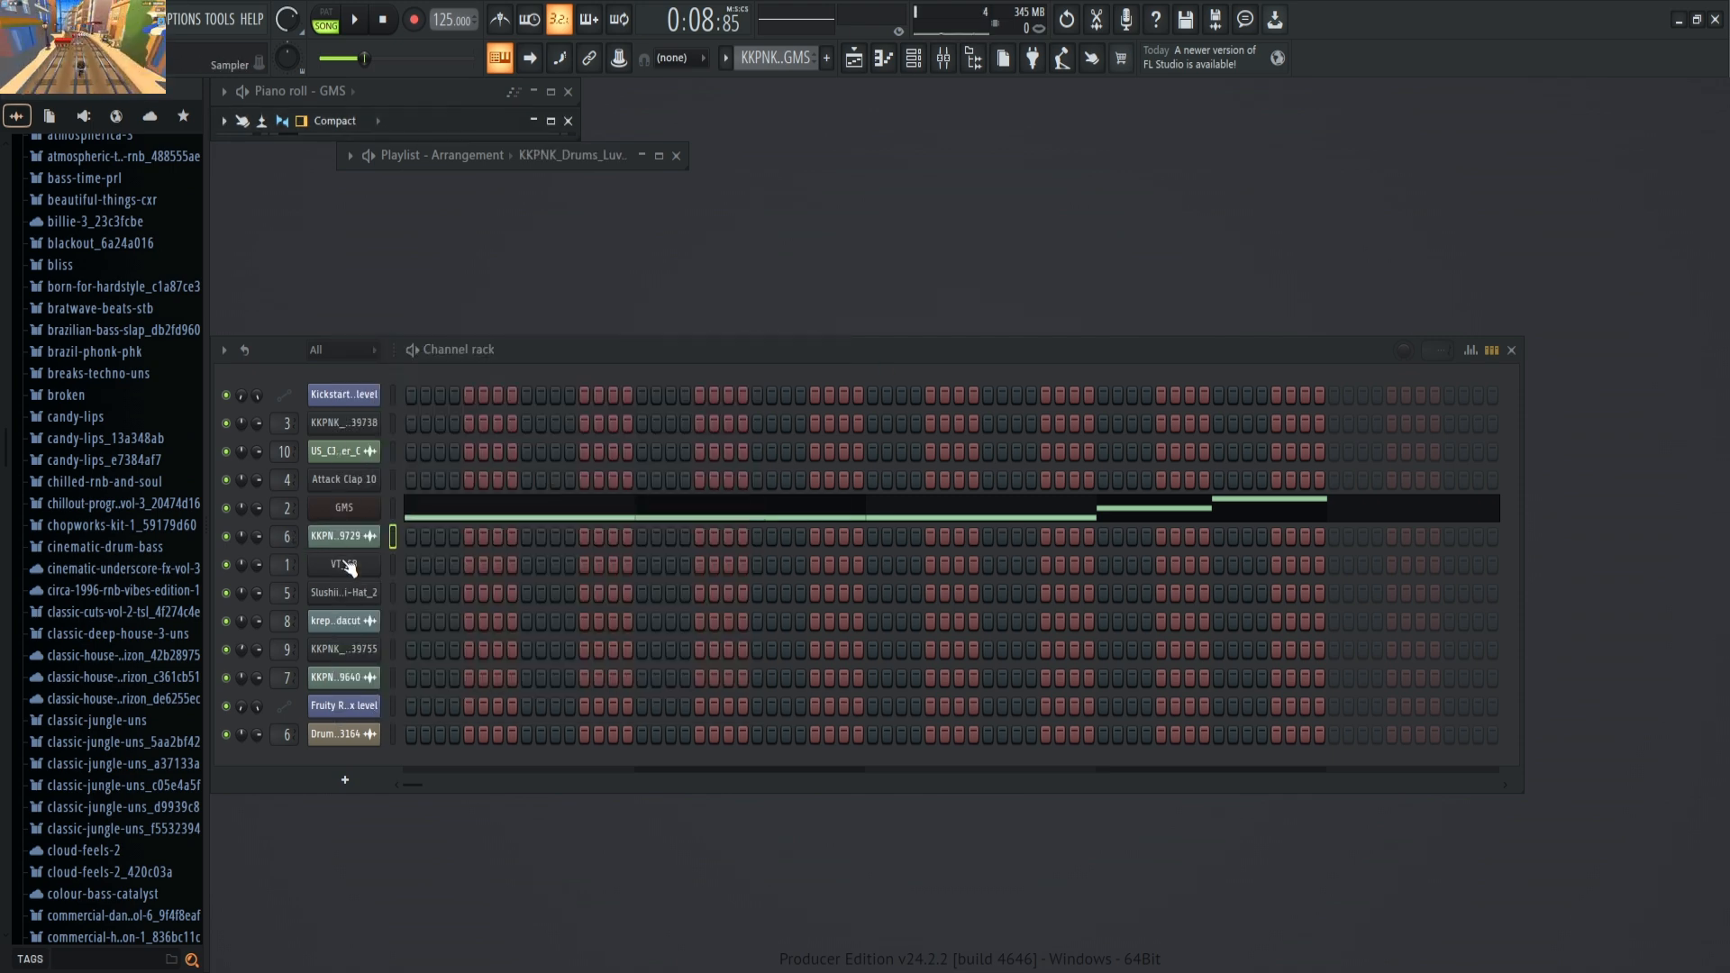
pyautogui.click(550, 121)
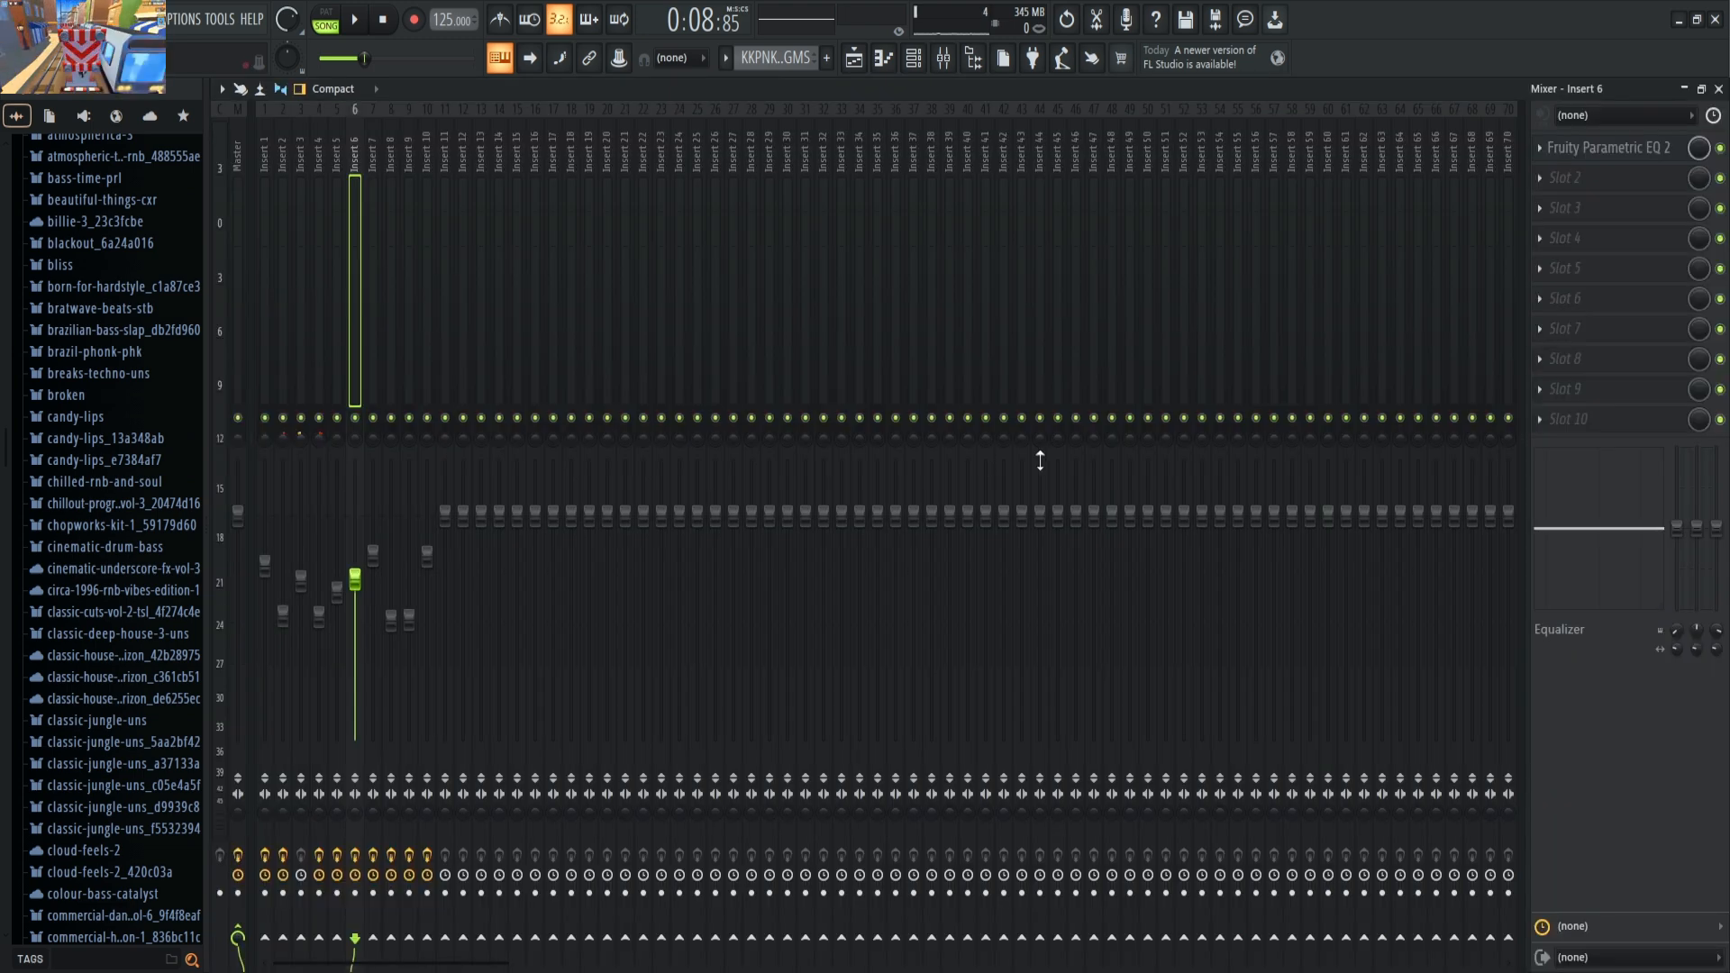
# - Solo Insert 1, start song playback and select that track to show its effect chain
pyautogui.rightClick(267, 420)
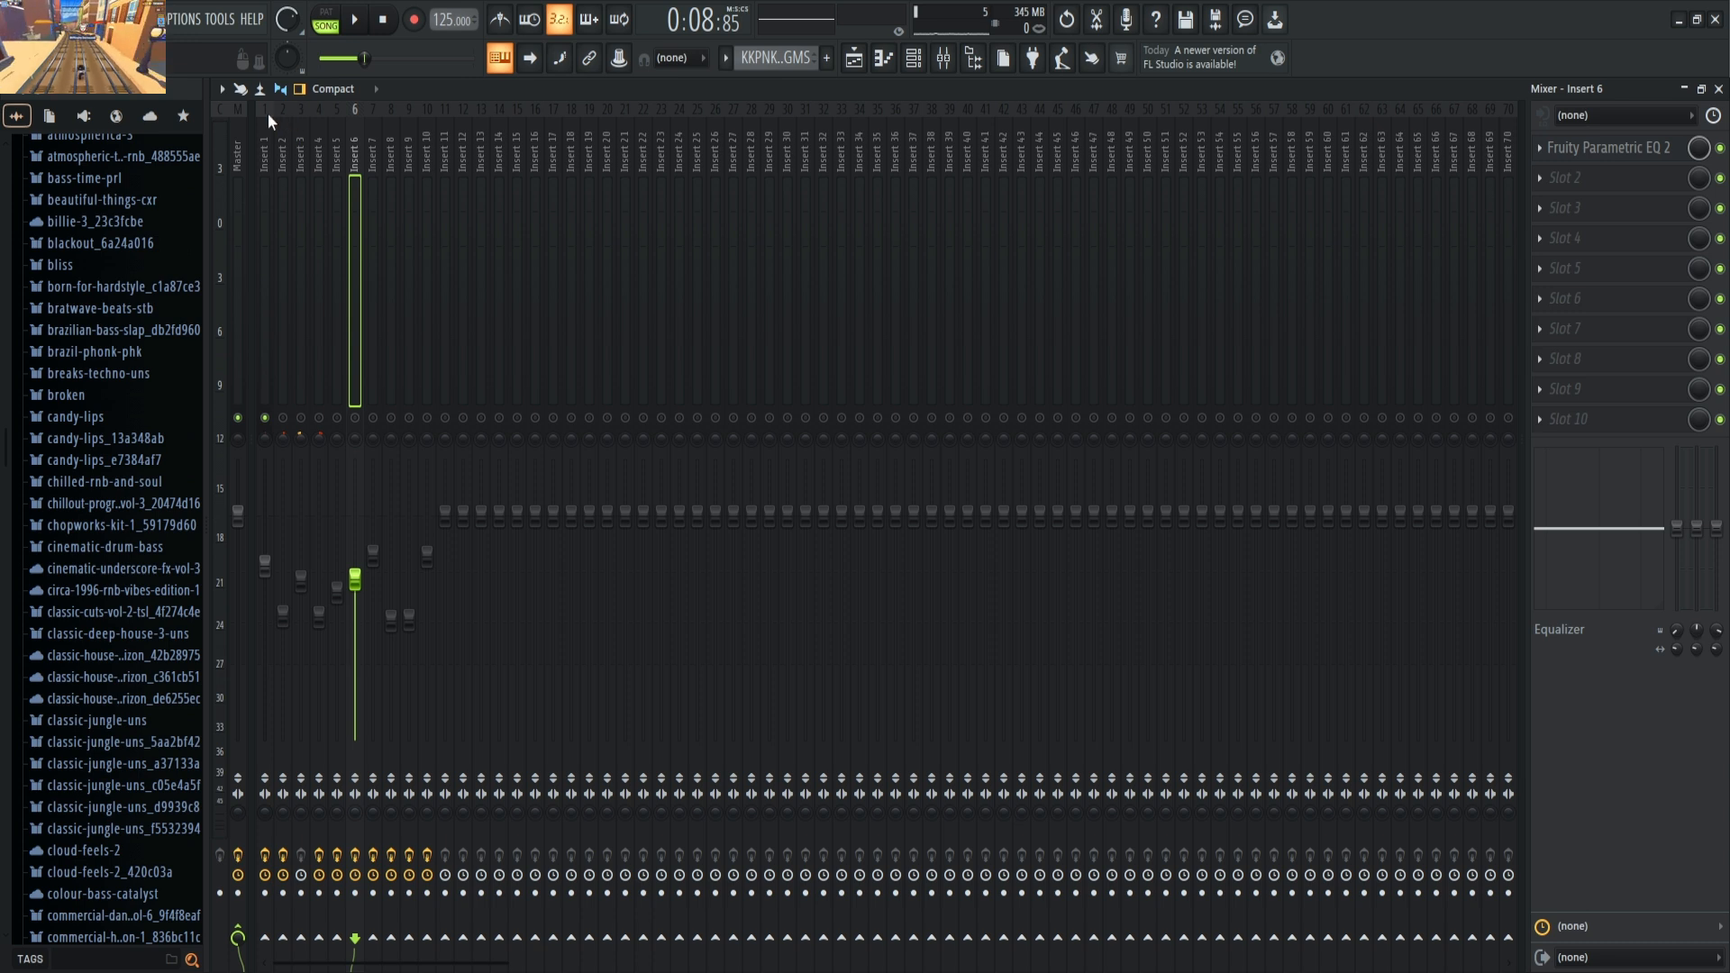
pyautogui.press('space')
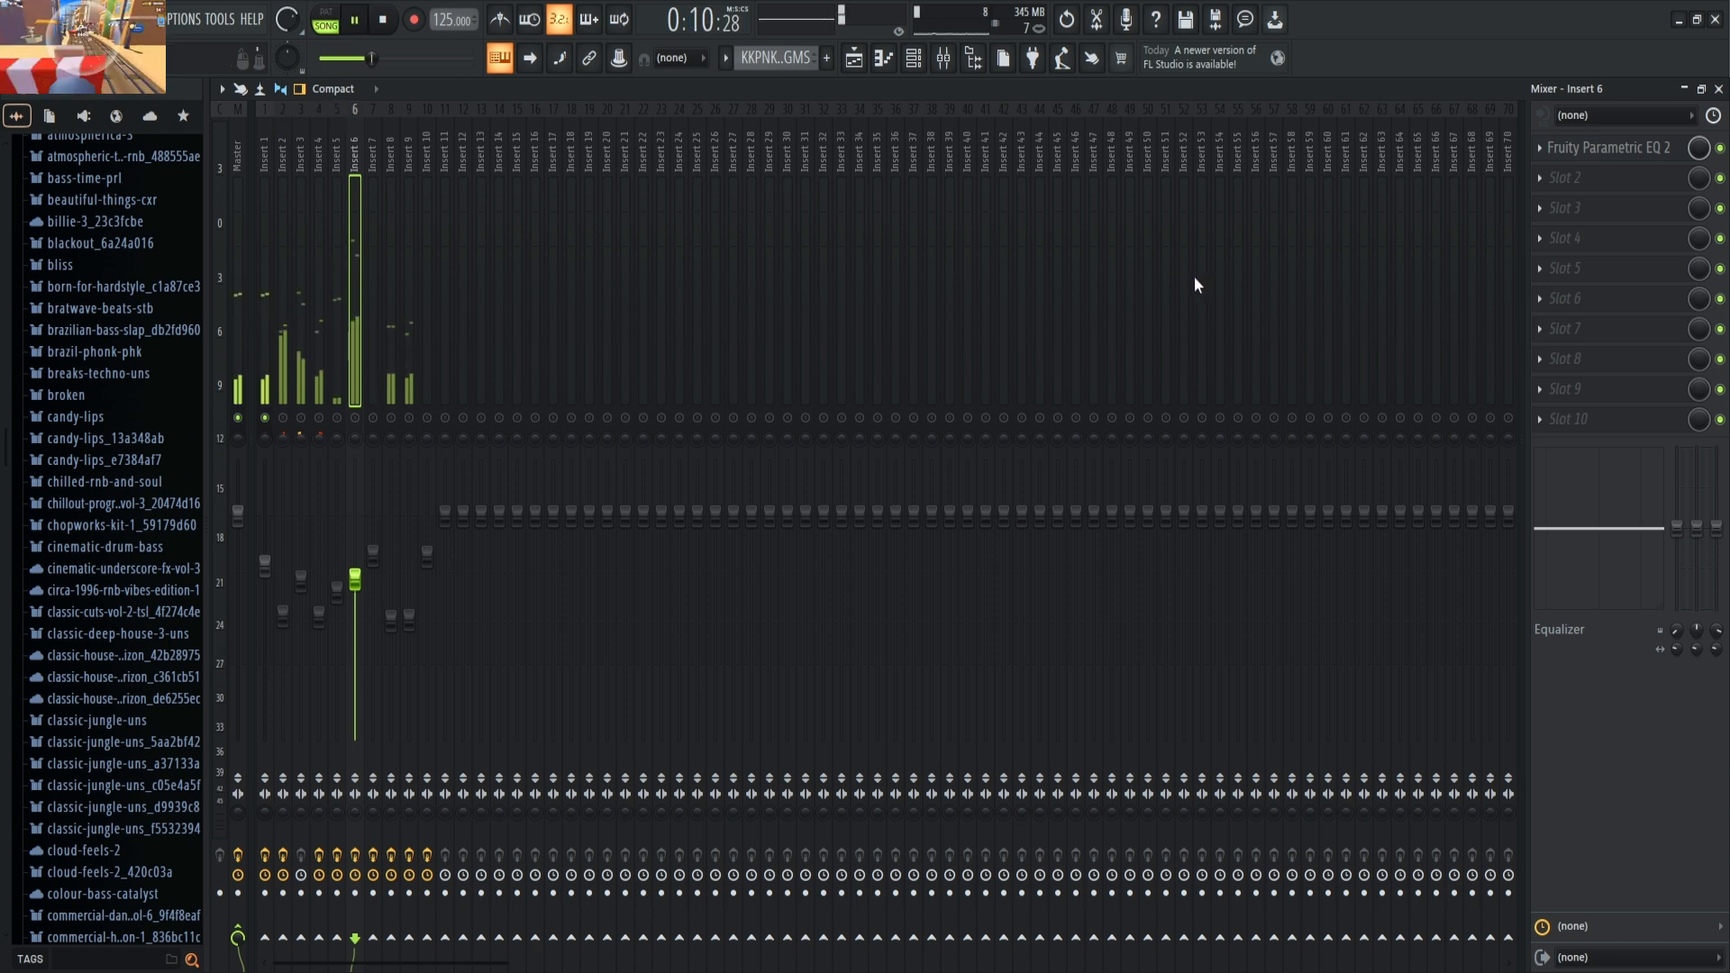
pyautogui.click(261, 132)
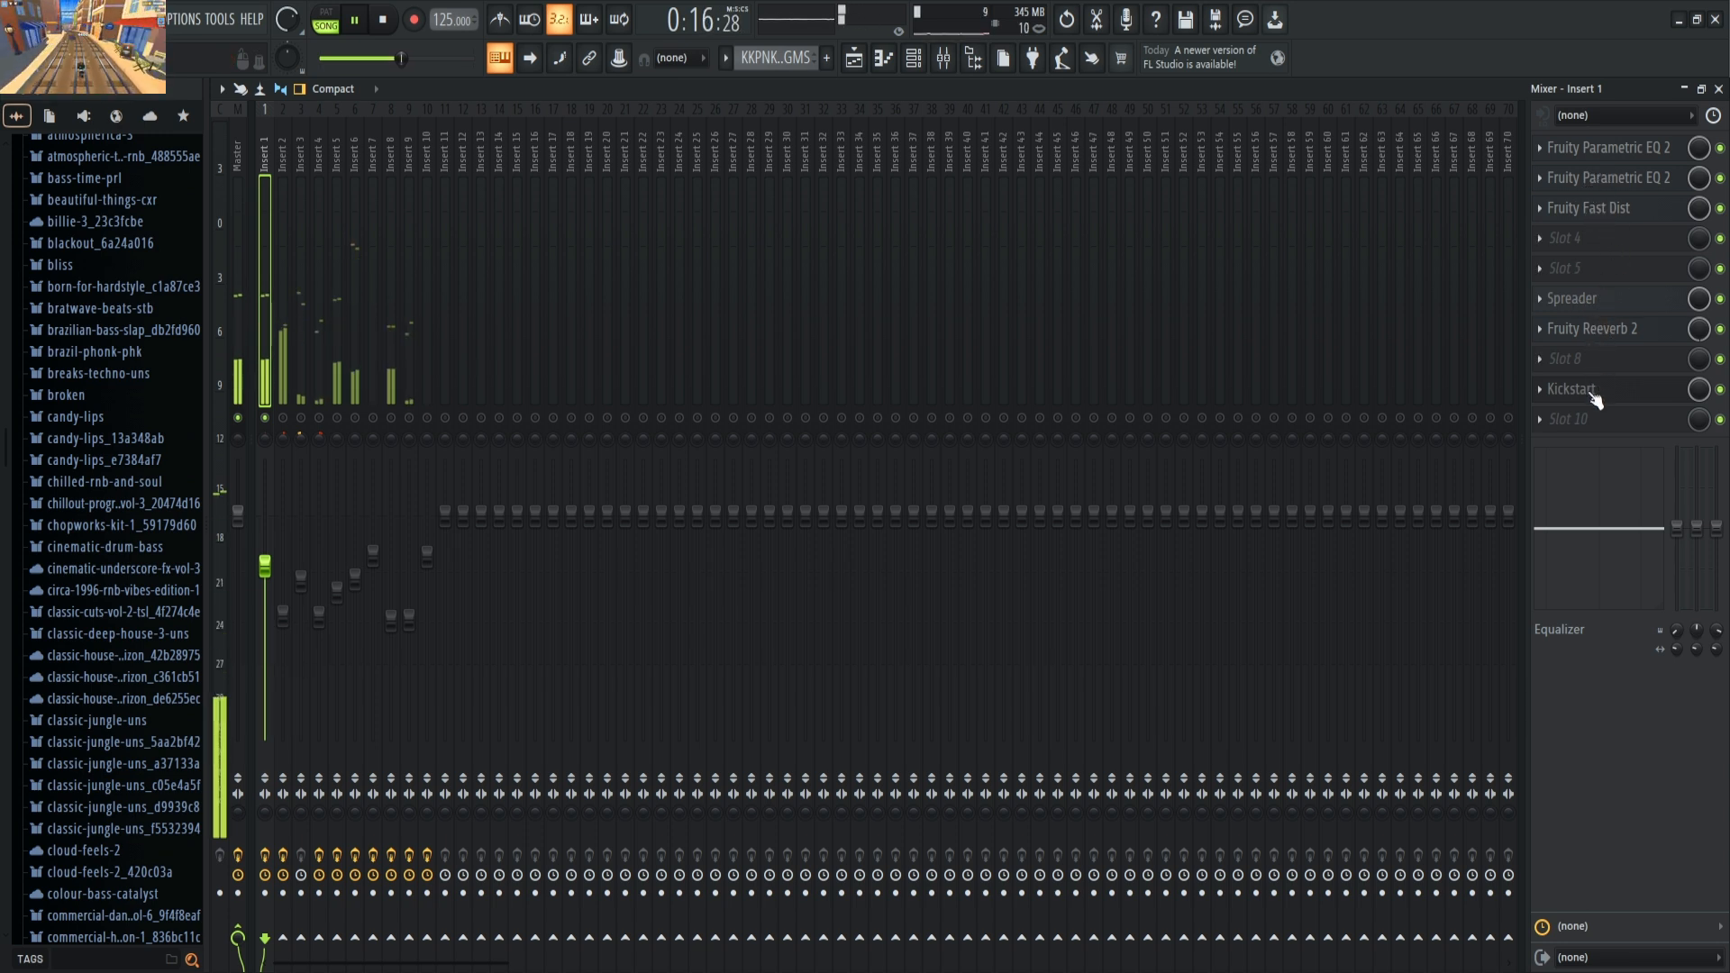
# - Stop playback, examine the Fruity Parametric EQ 2 curve on Insert 2 in an enlarged window, and close it
pyautogui.press('space')
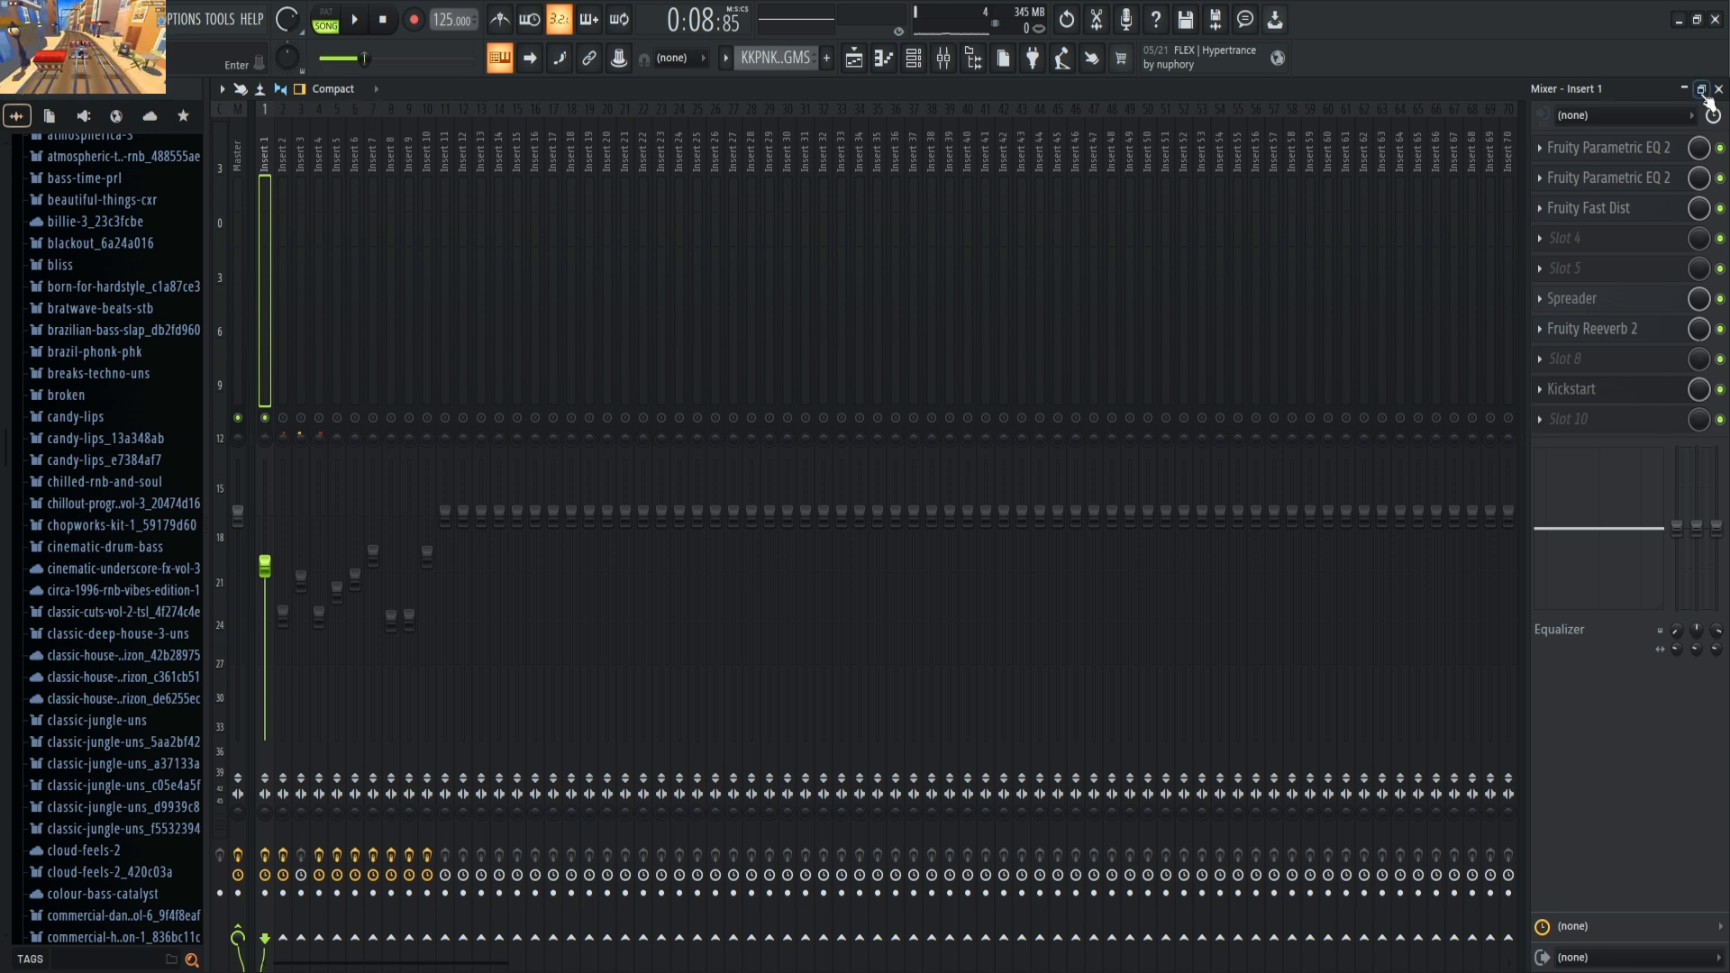
pyautogui.click(281, 155)
pyautogui.click(1586, 148)
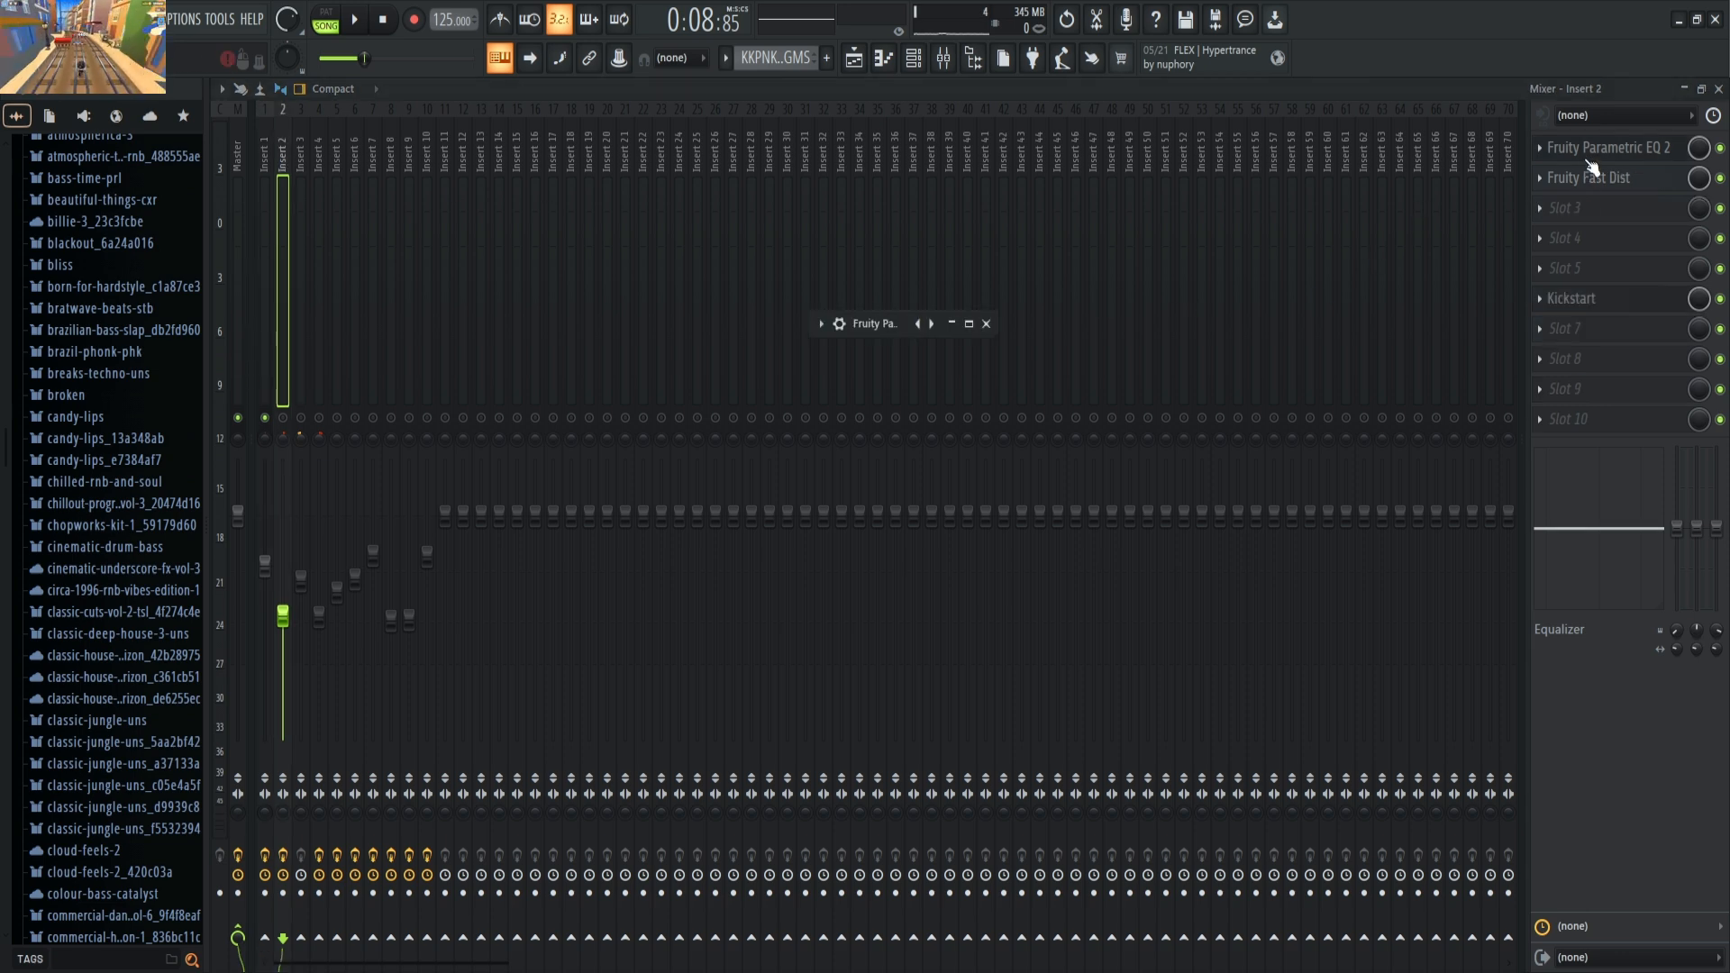
pyautogui.click(973, 322)
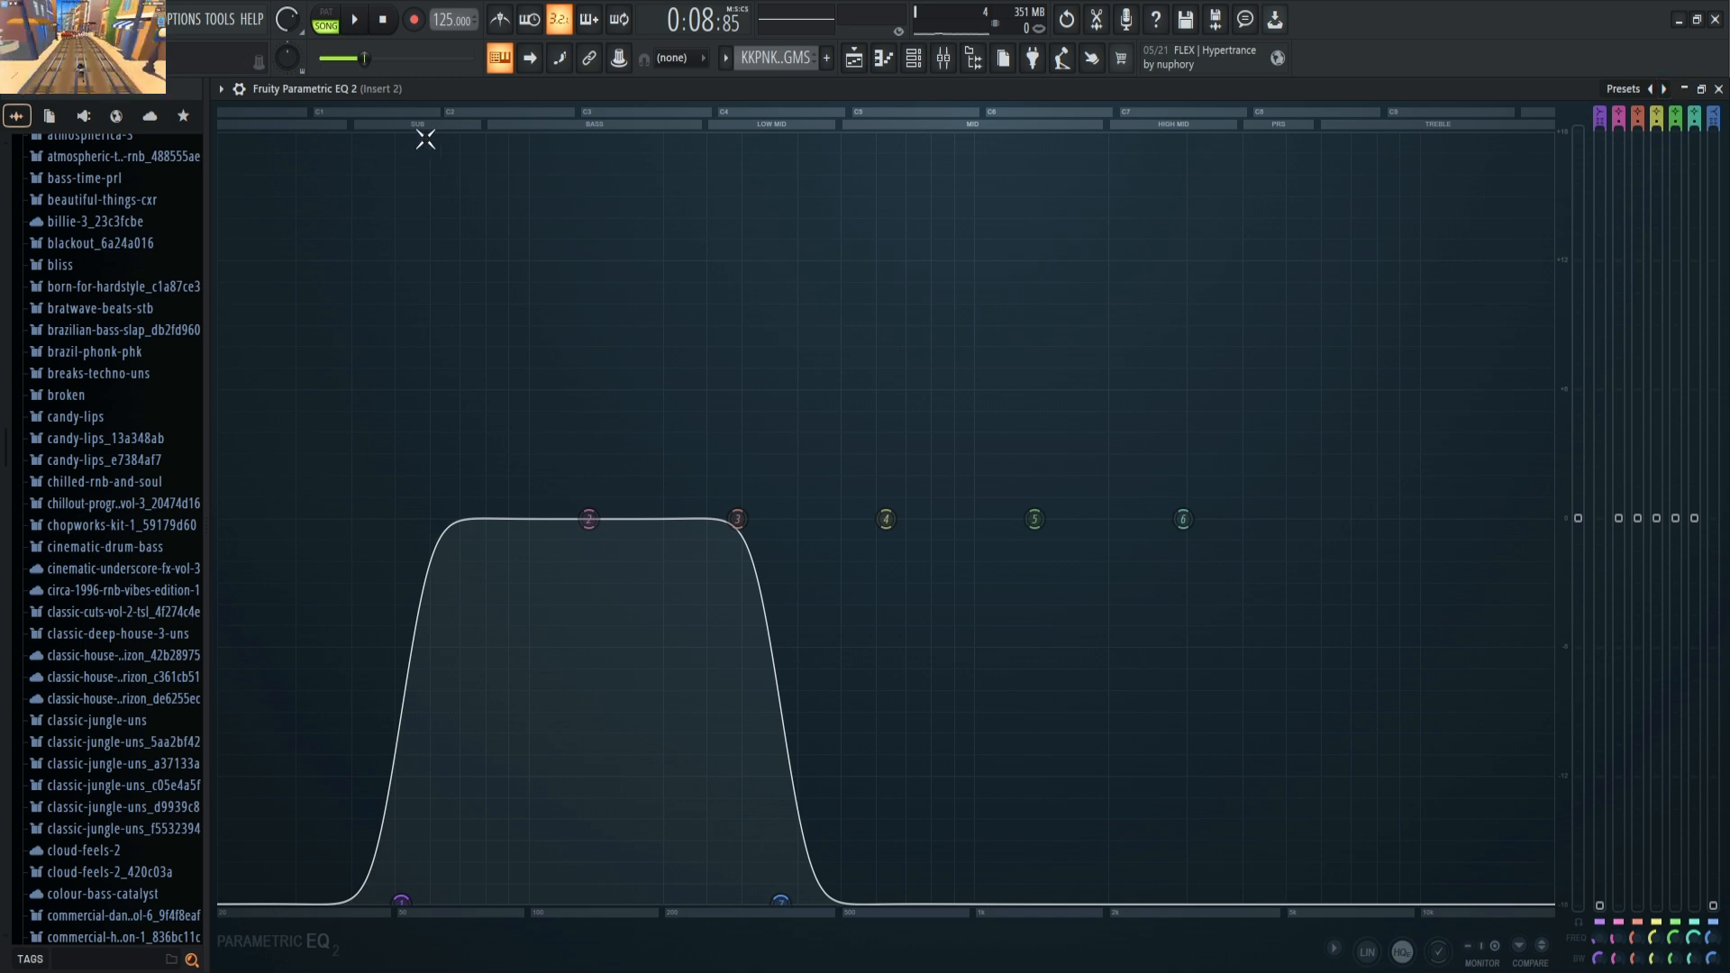
pyautogui.click(1719, 88)
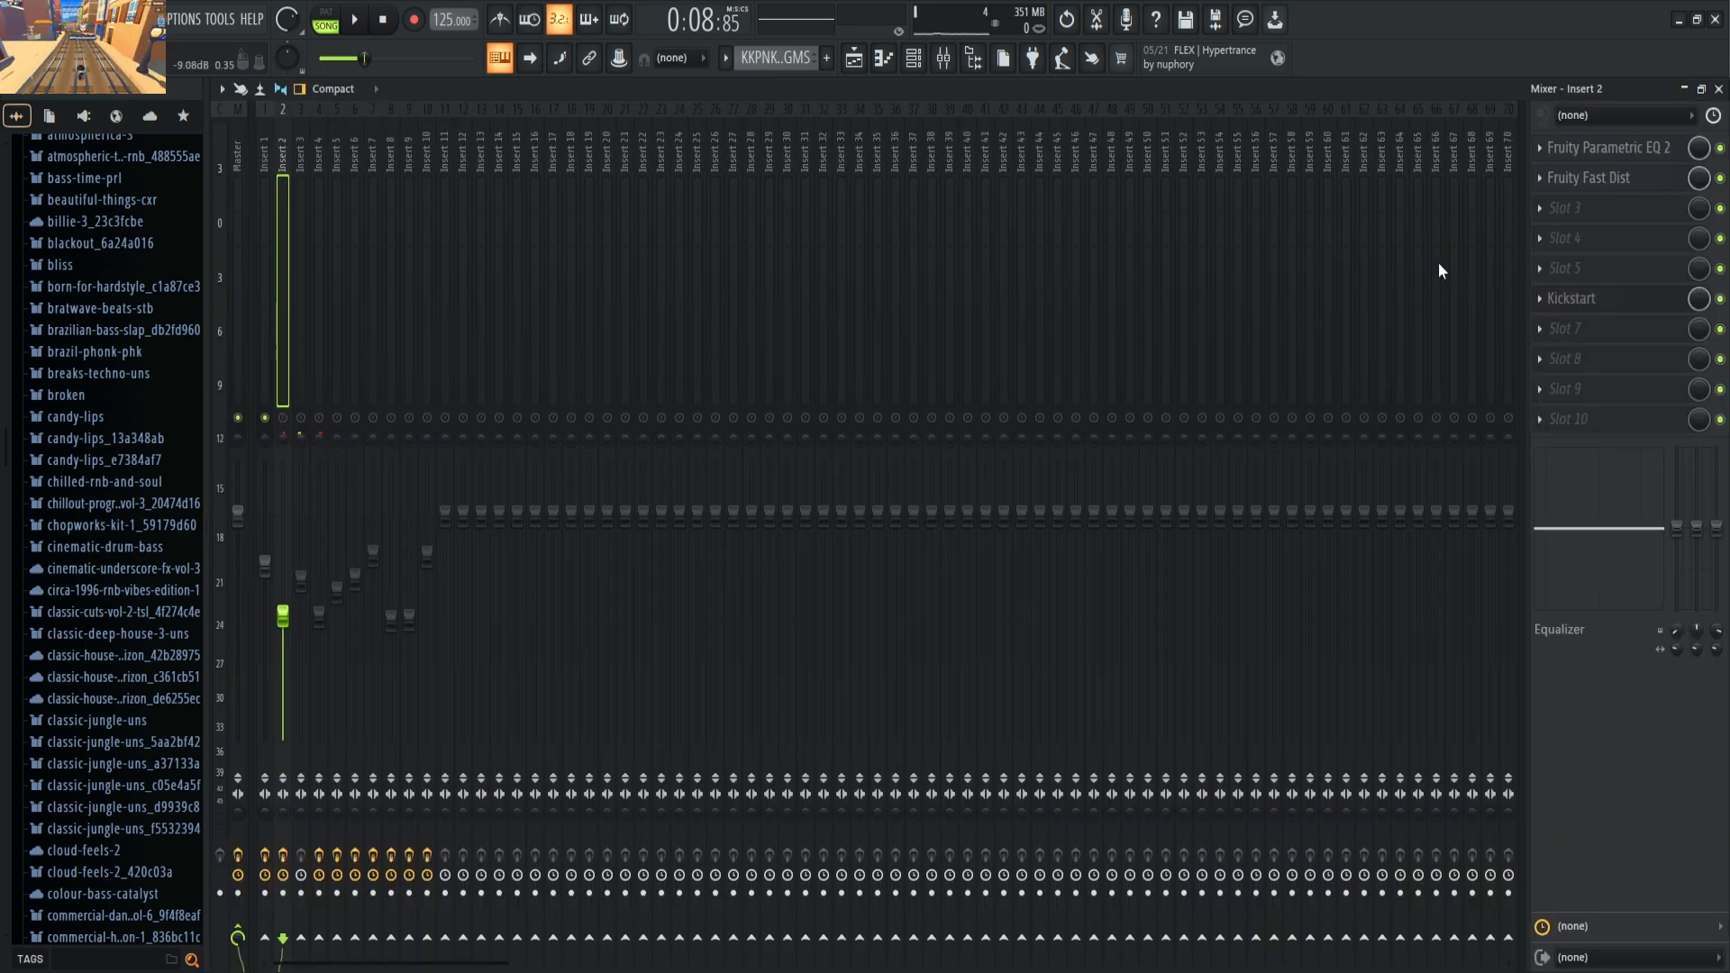
# - Inspect the Fruity Fast Dist and Kickstart effects on Insert 2, closing each window after viewing
pyautogui.click(1636, 185)
pyautogui.click(728, 349)
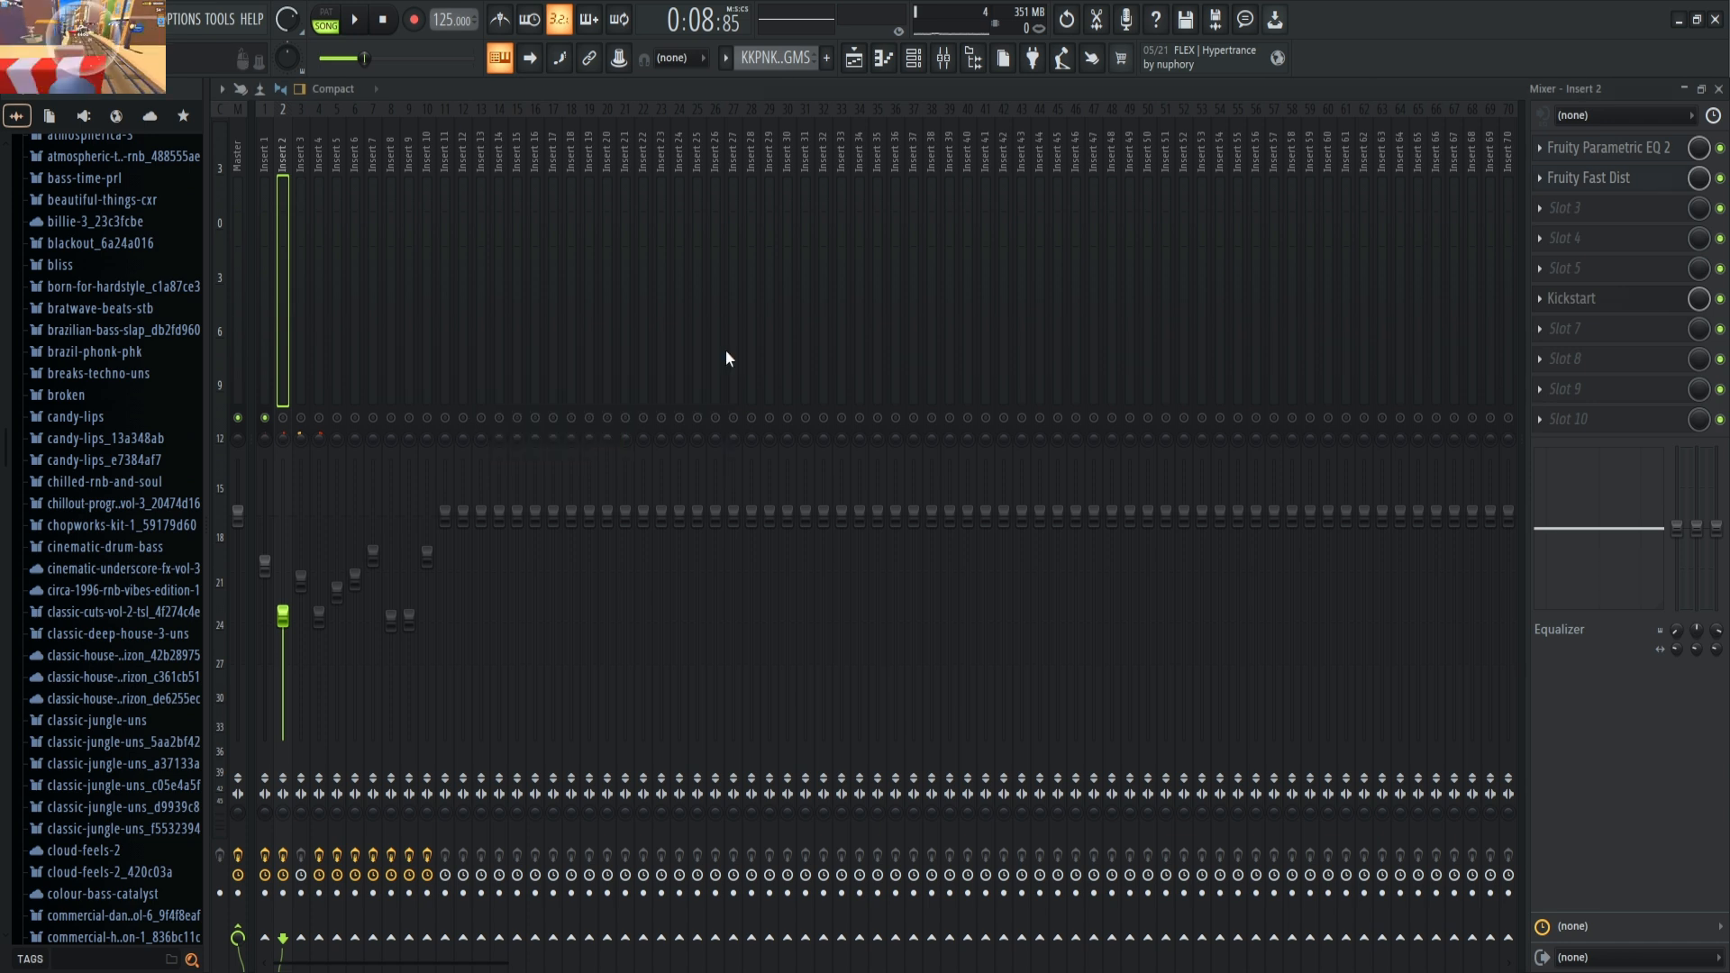
pyautogui.click(1579, 301)
pyautogui.click(825, 250)
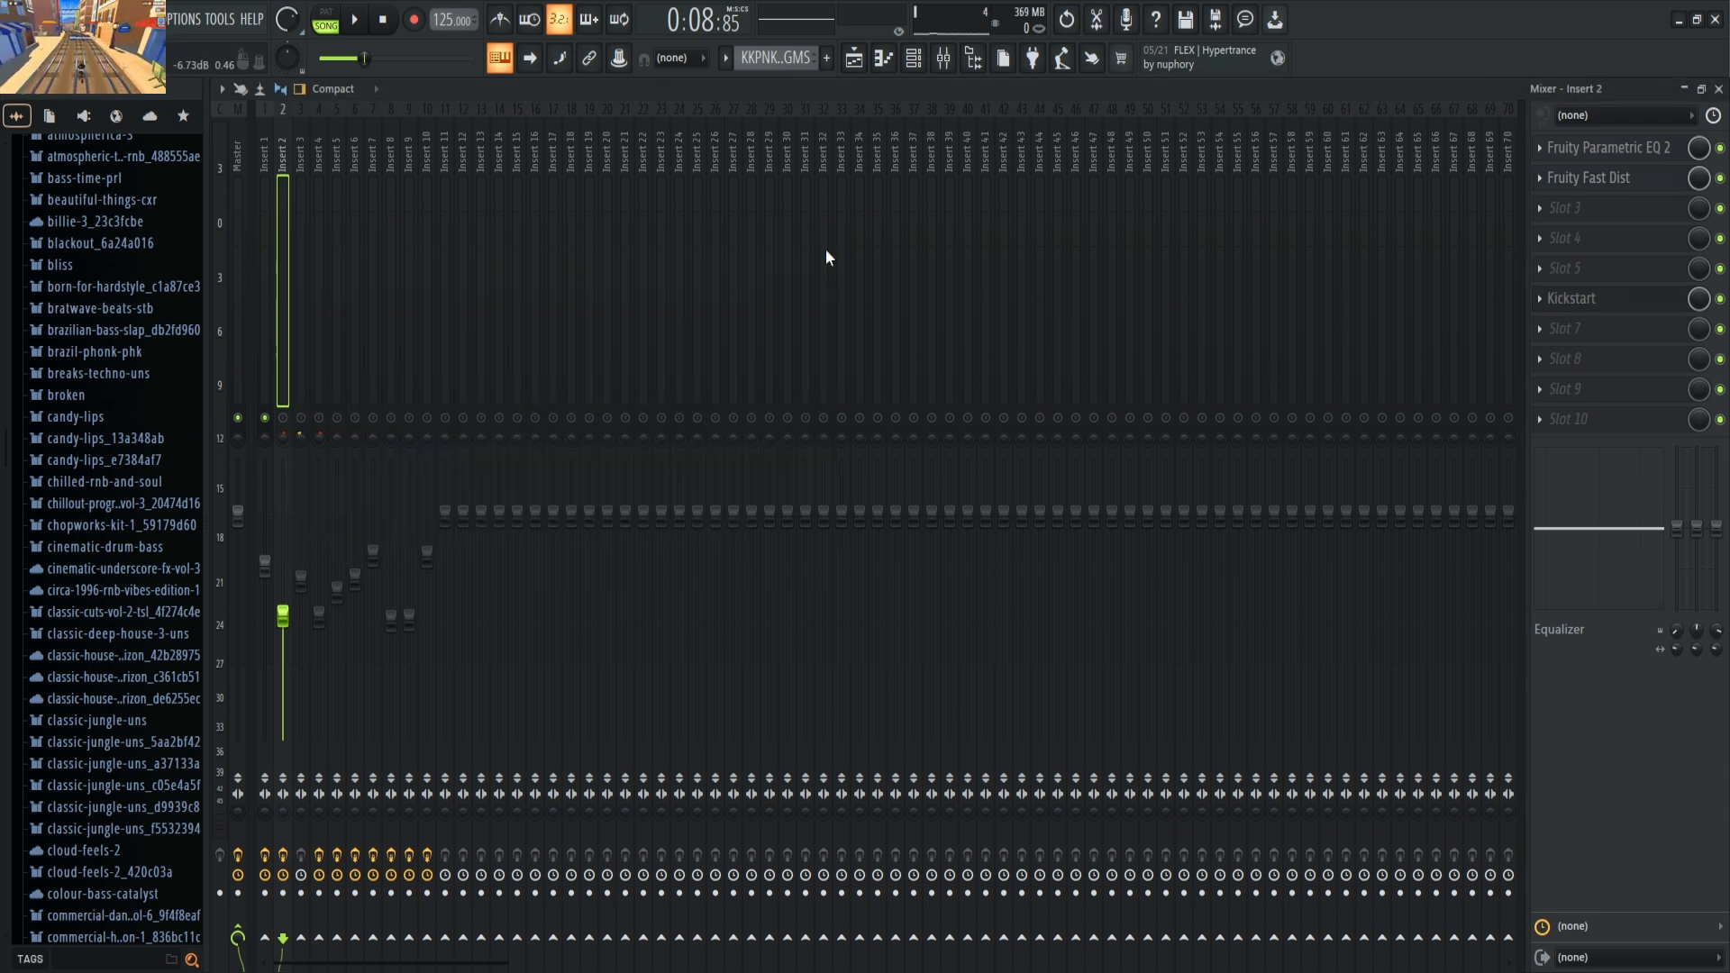
# - View Insert 3's slots, solo Insert 4 and audition it from about 0:12 of the song, stopping playback at the end
pyautogui.click(305, 156)
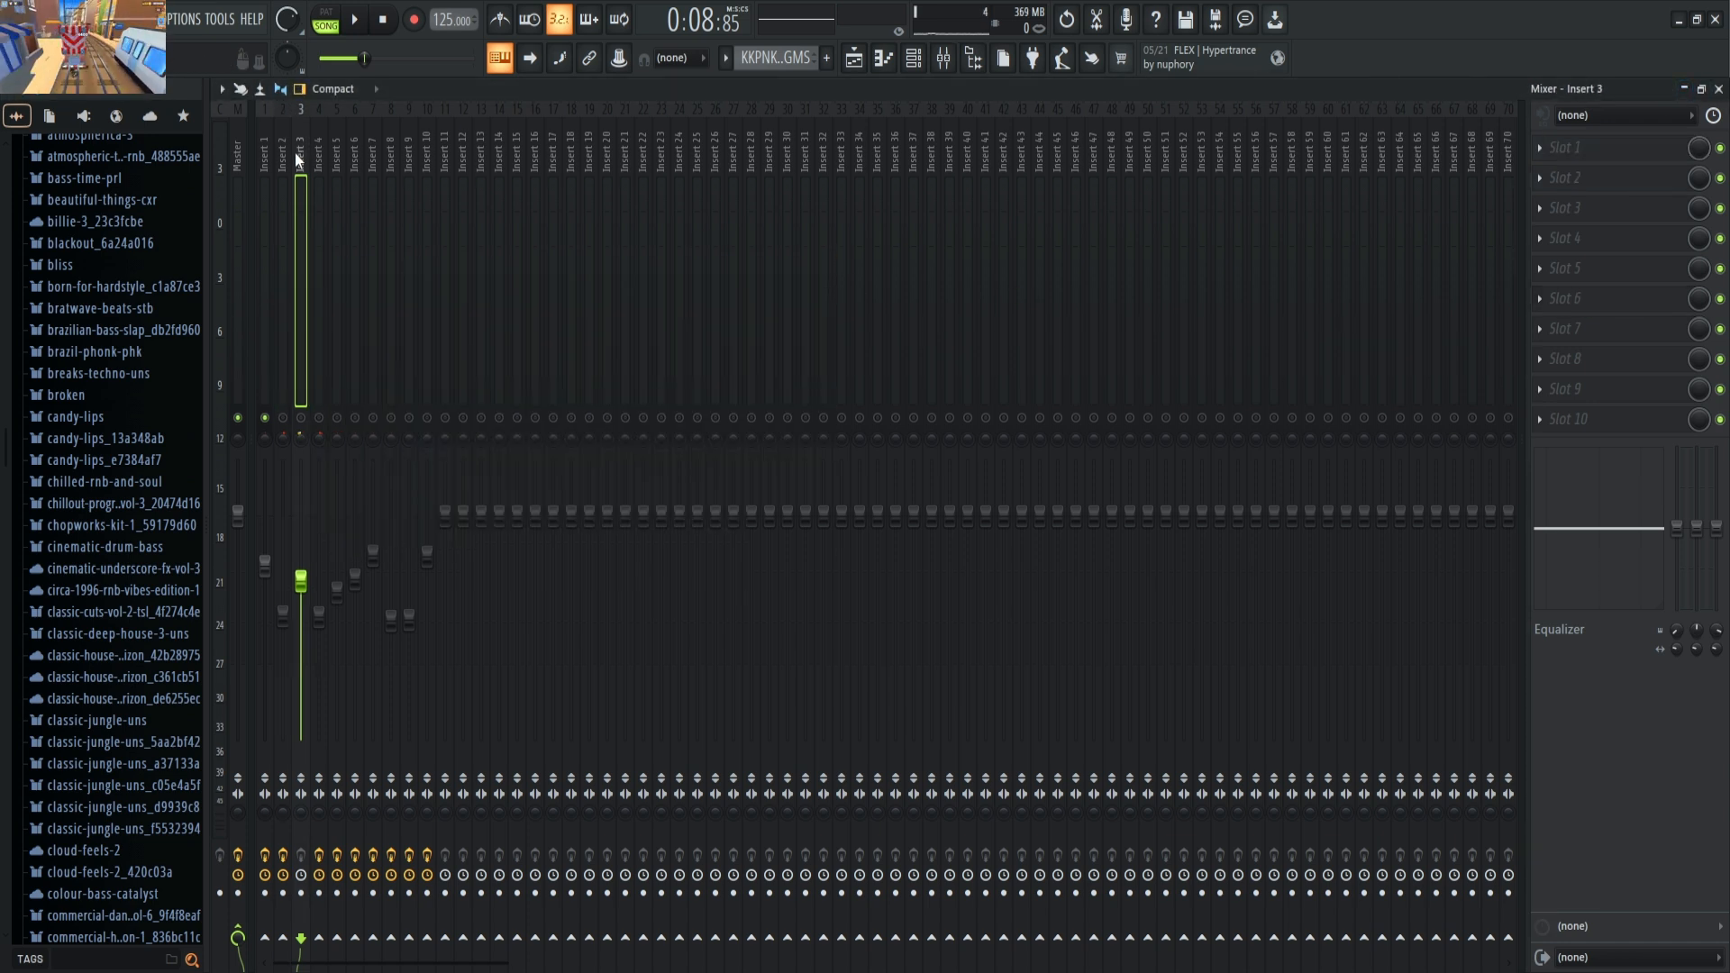
pyautogui.click(321, 140)
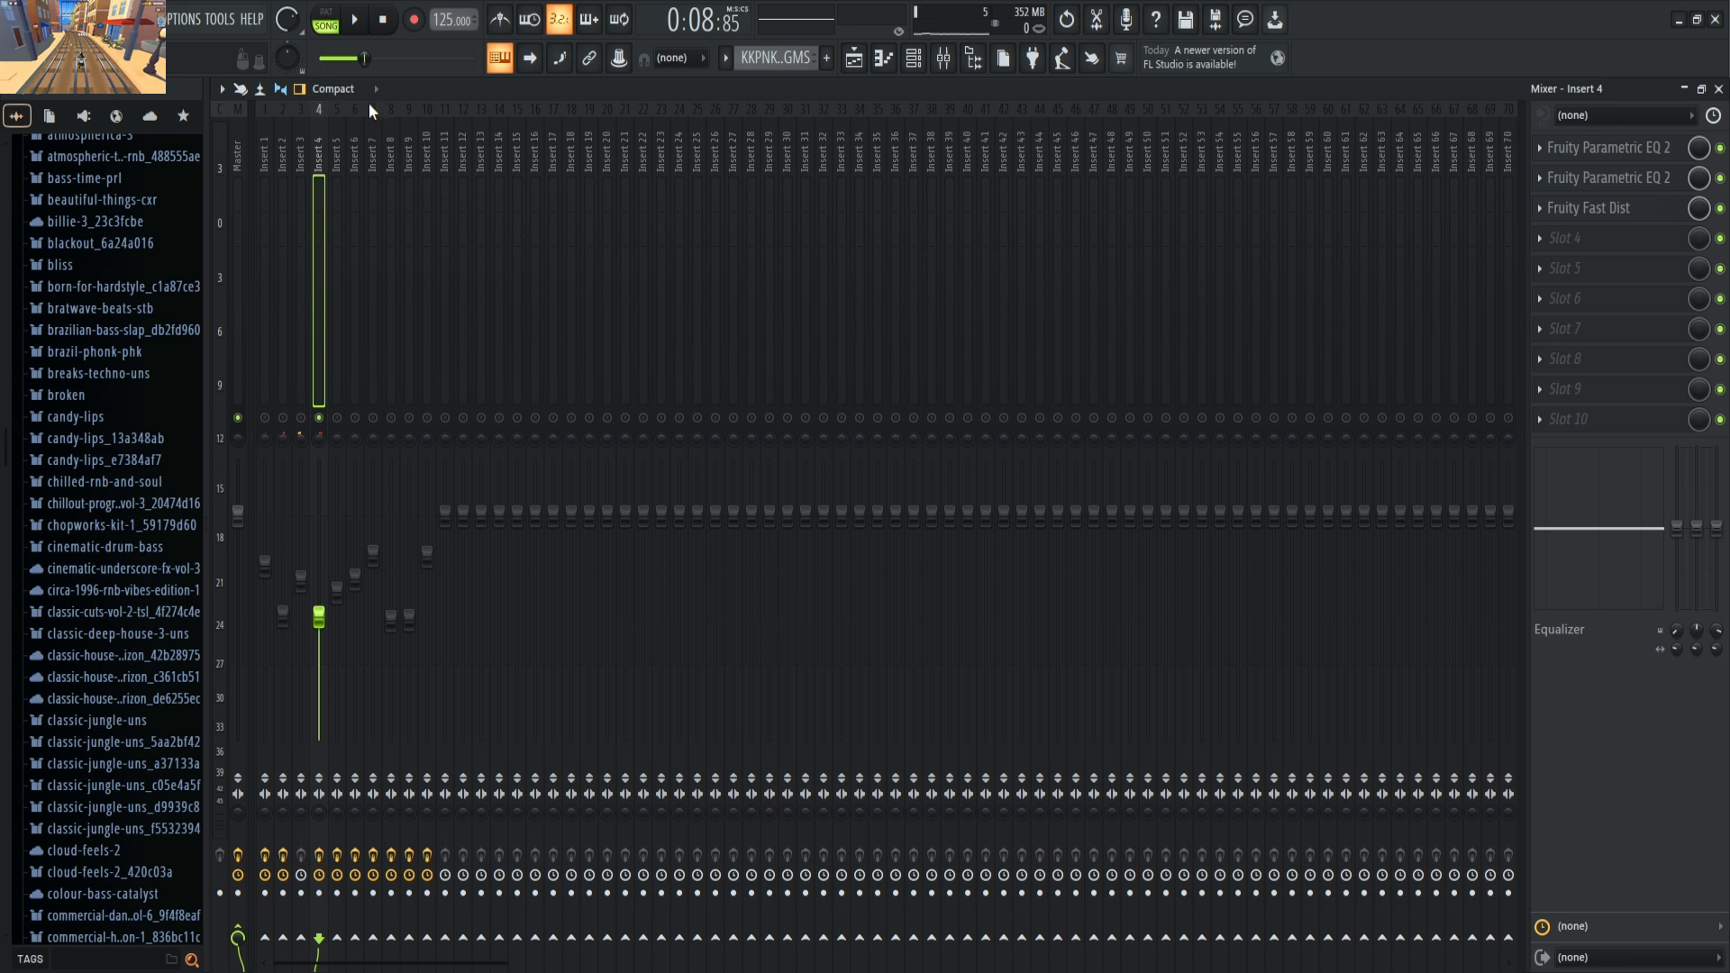
pyautogui.moveTo(364, 59); pyautogui.dragTo(379, 60)
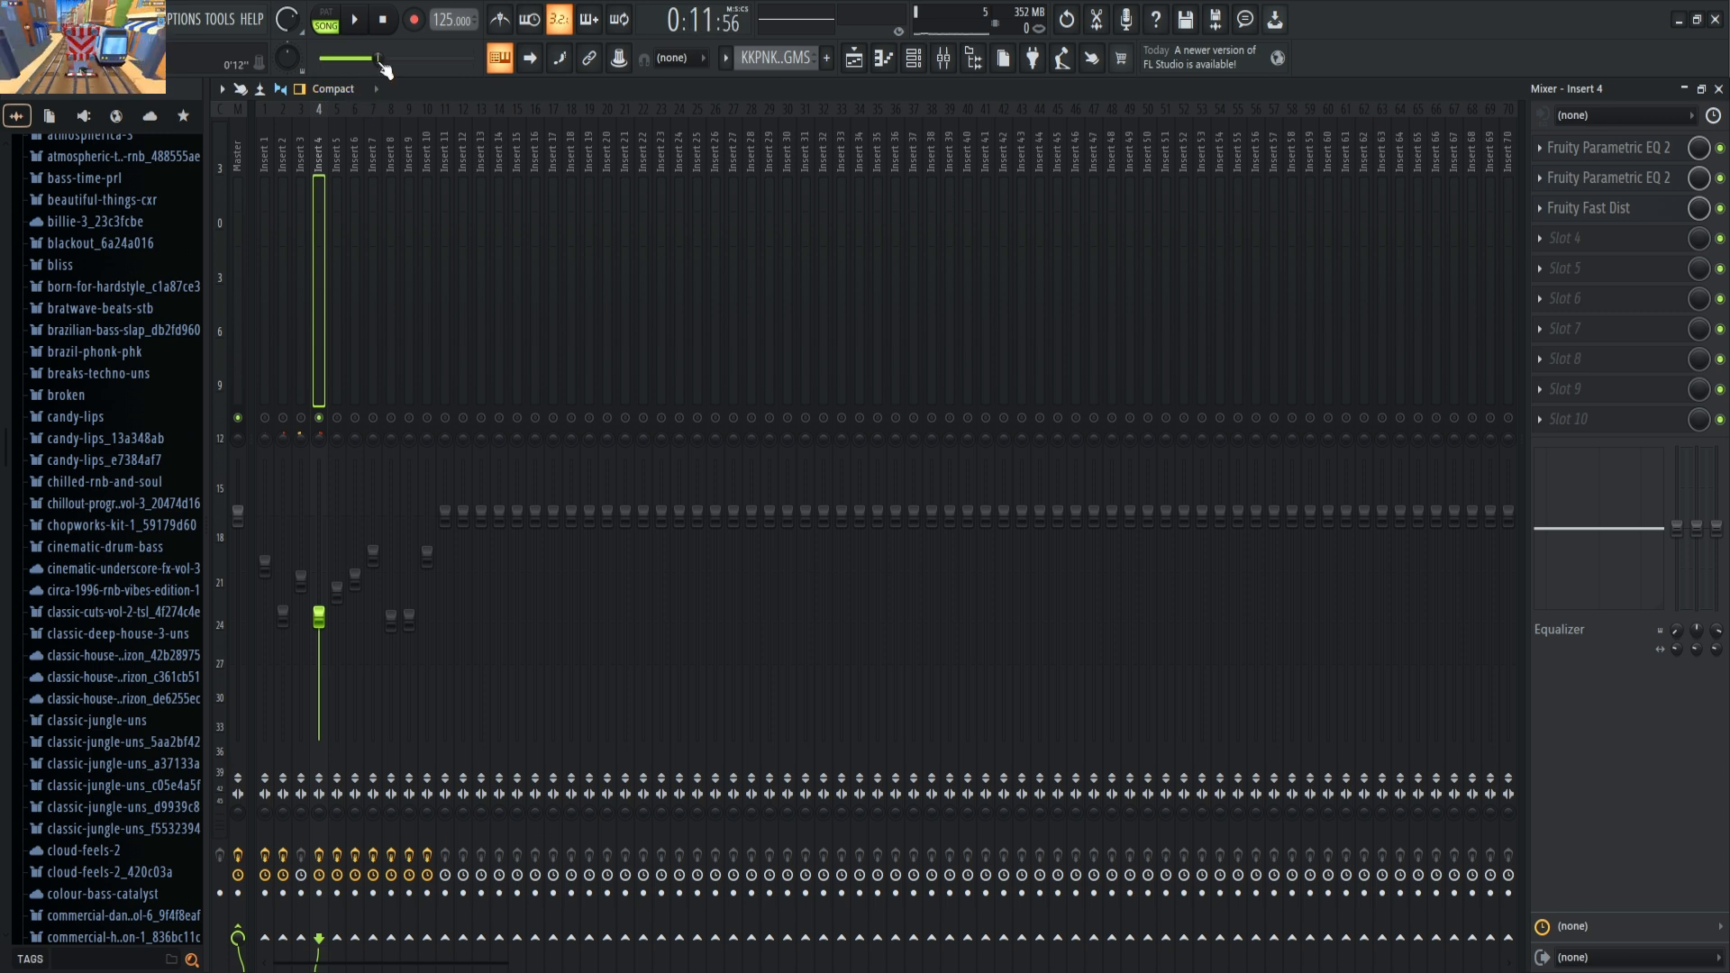
pyautogui.click(355, 21)
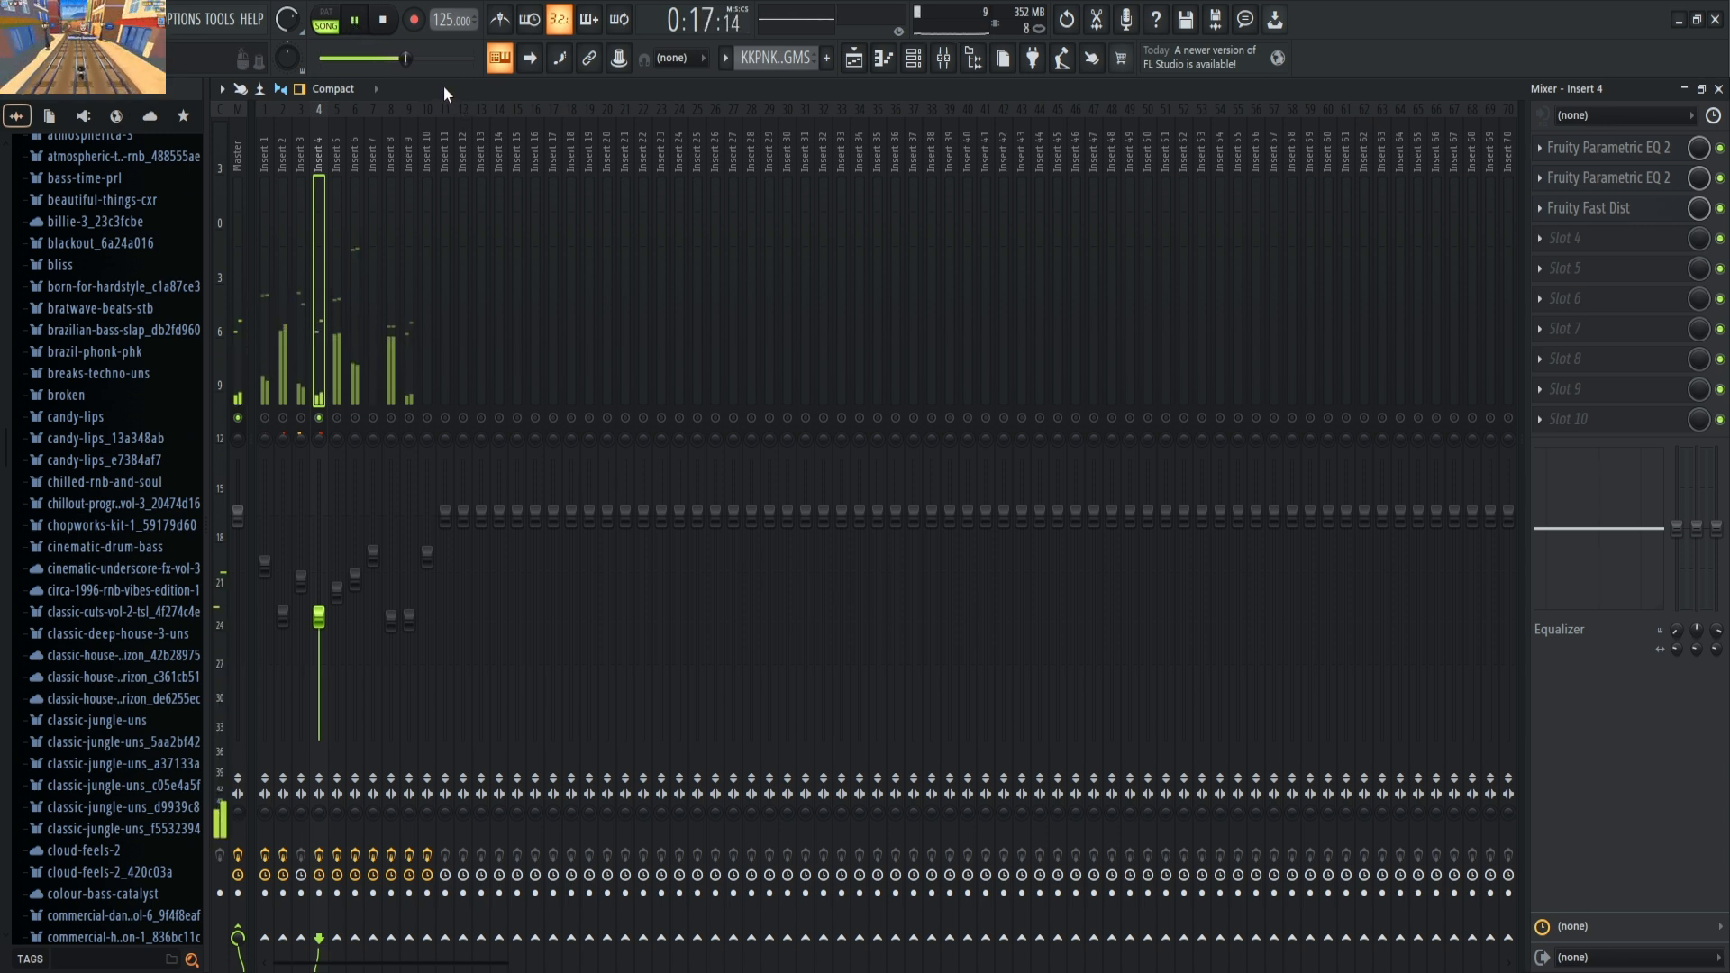
pyautogui.click(385, 22)
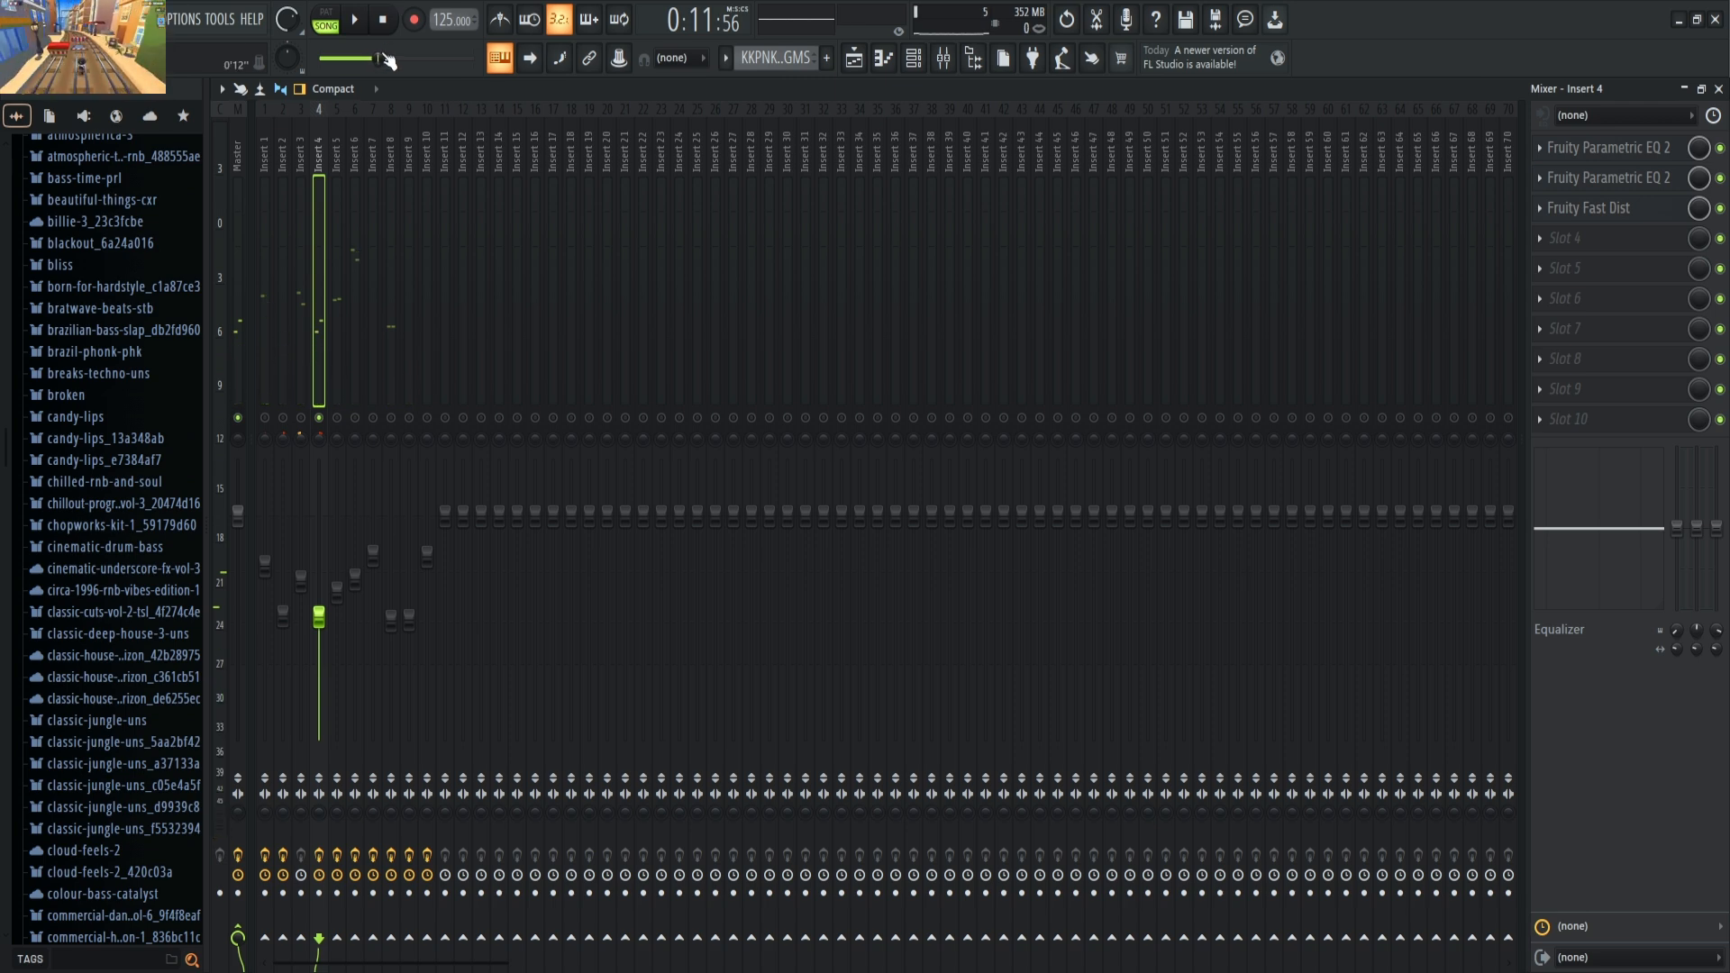
# - Inspect the first Fruity Parametric EQ 2 on Insert 4, and view the effect chains of Insert 5 and Insert 6
pyautogui.click(1613, 160)
pyautogui.click(892, 226)
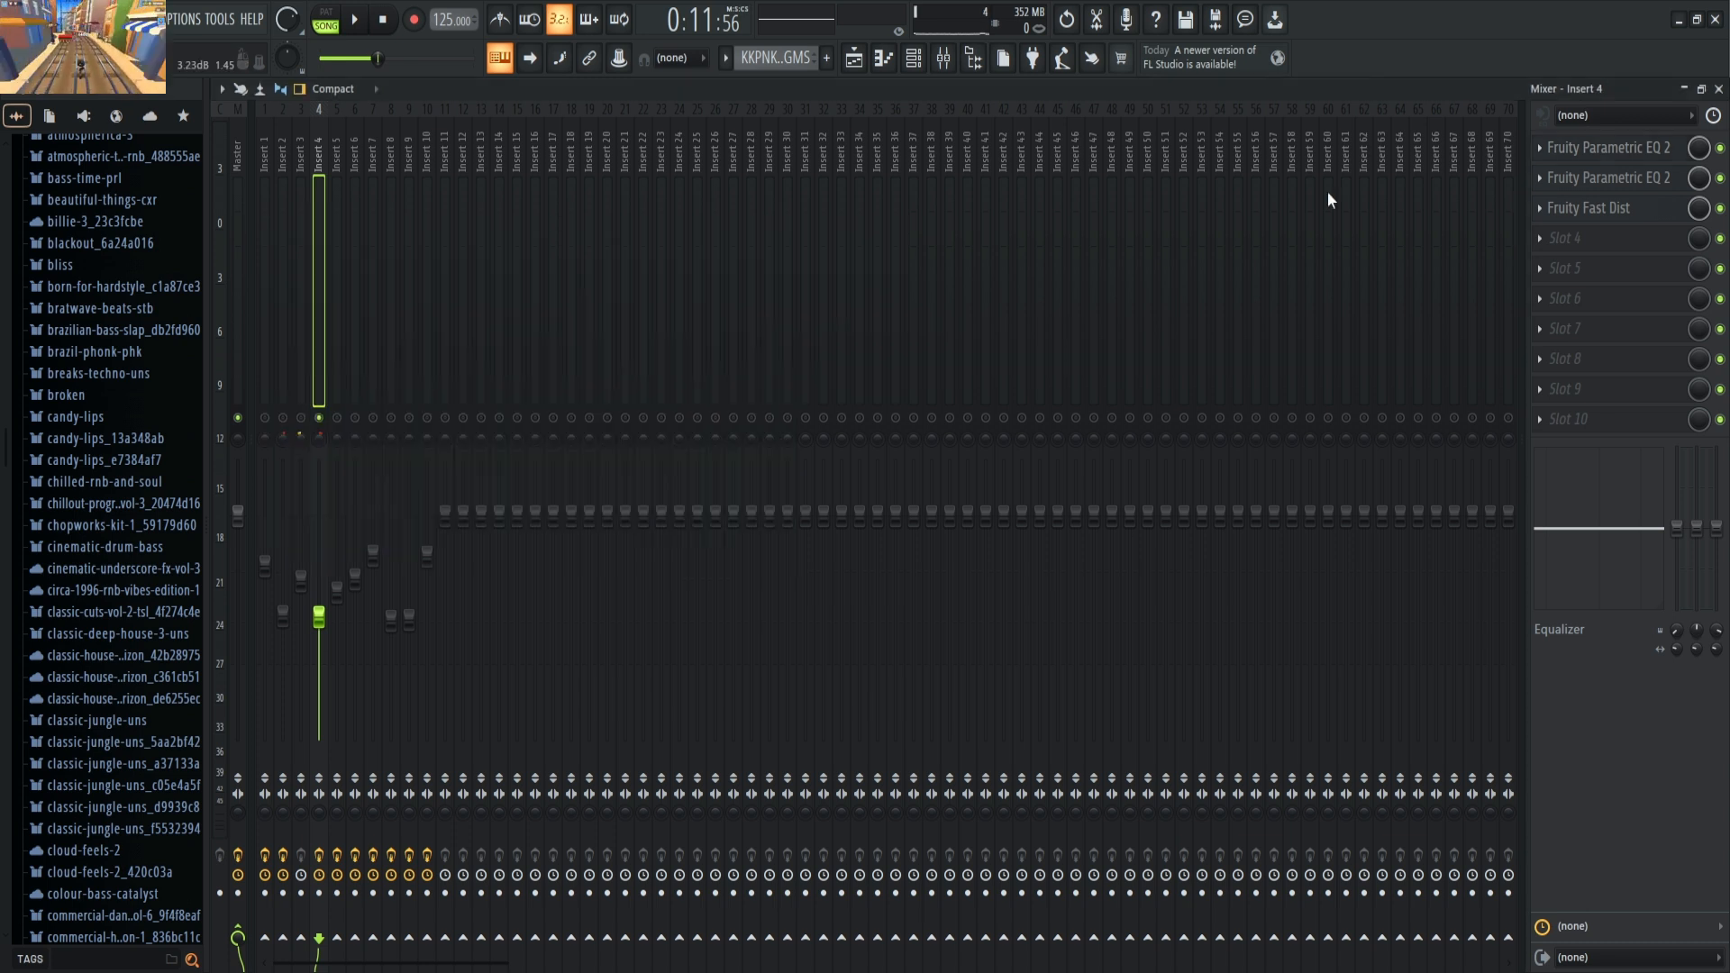
pyautogui.click(338, 152)
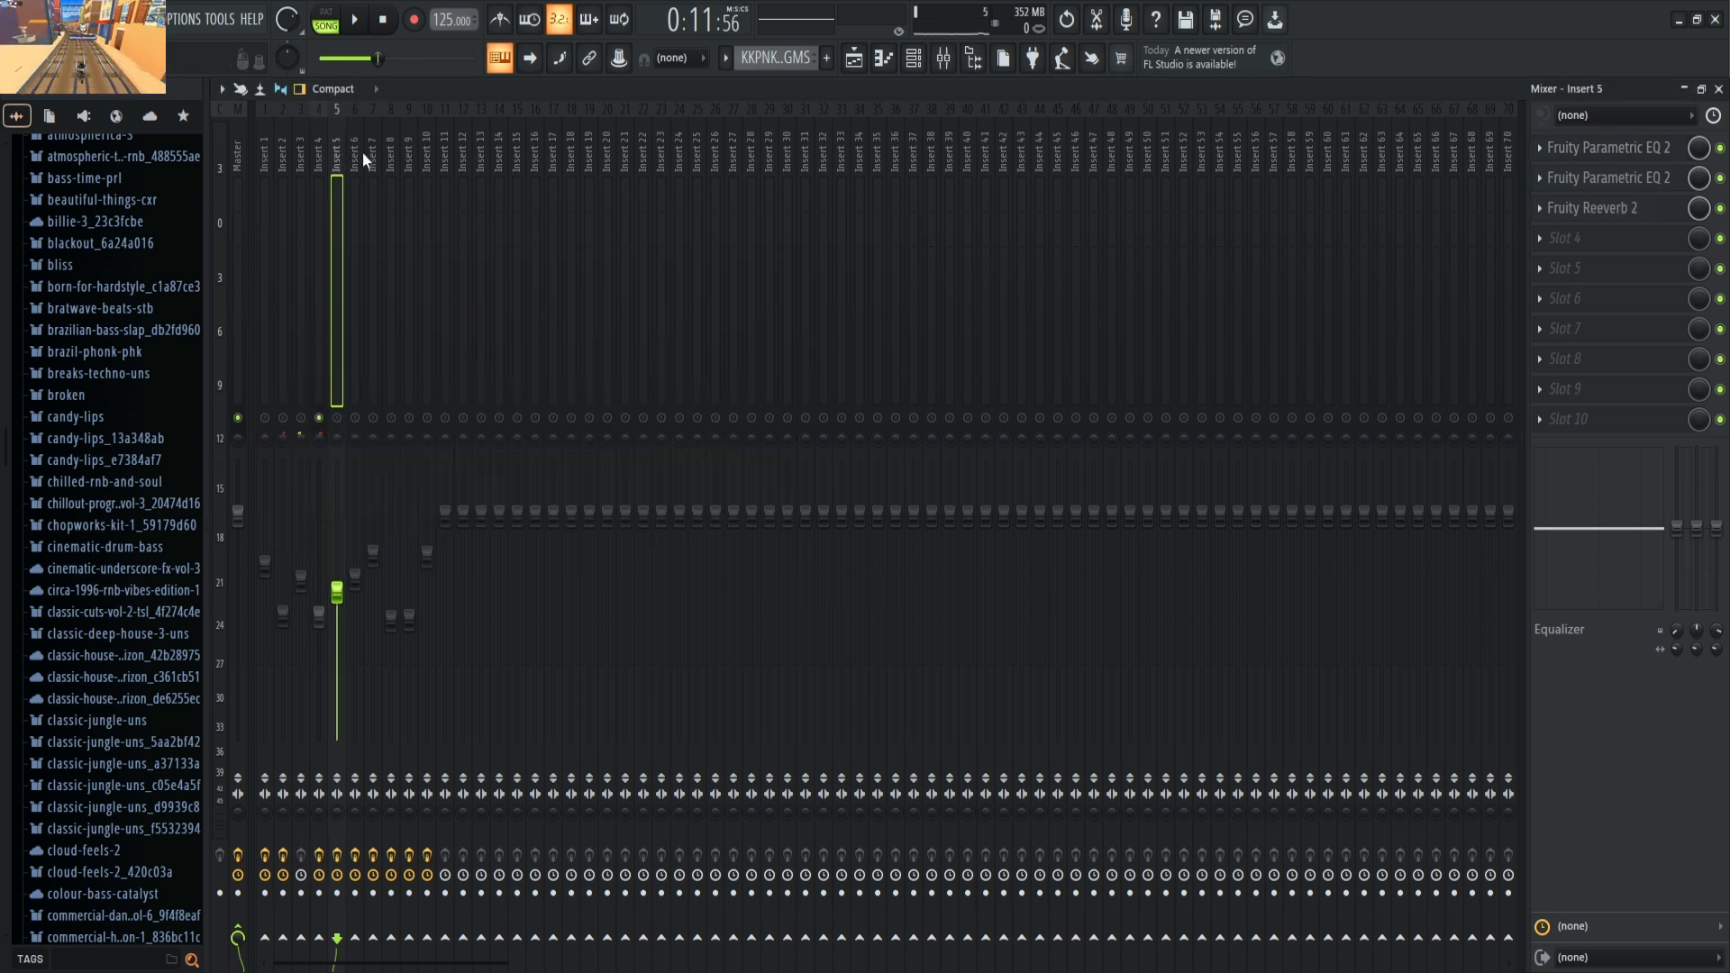
pyautogui.click(361, 150)
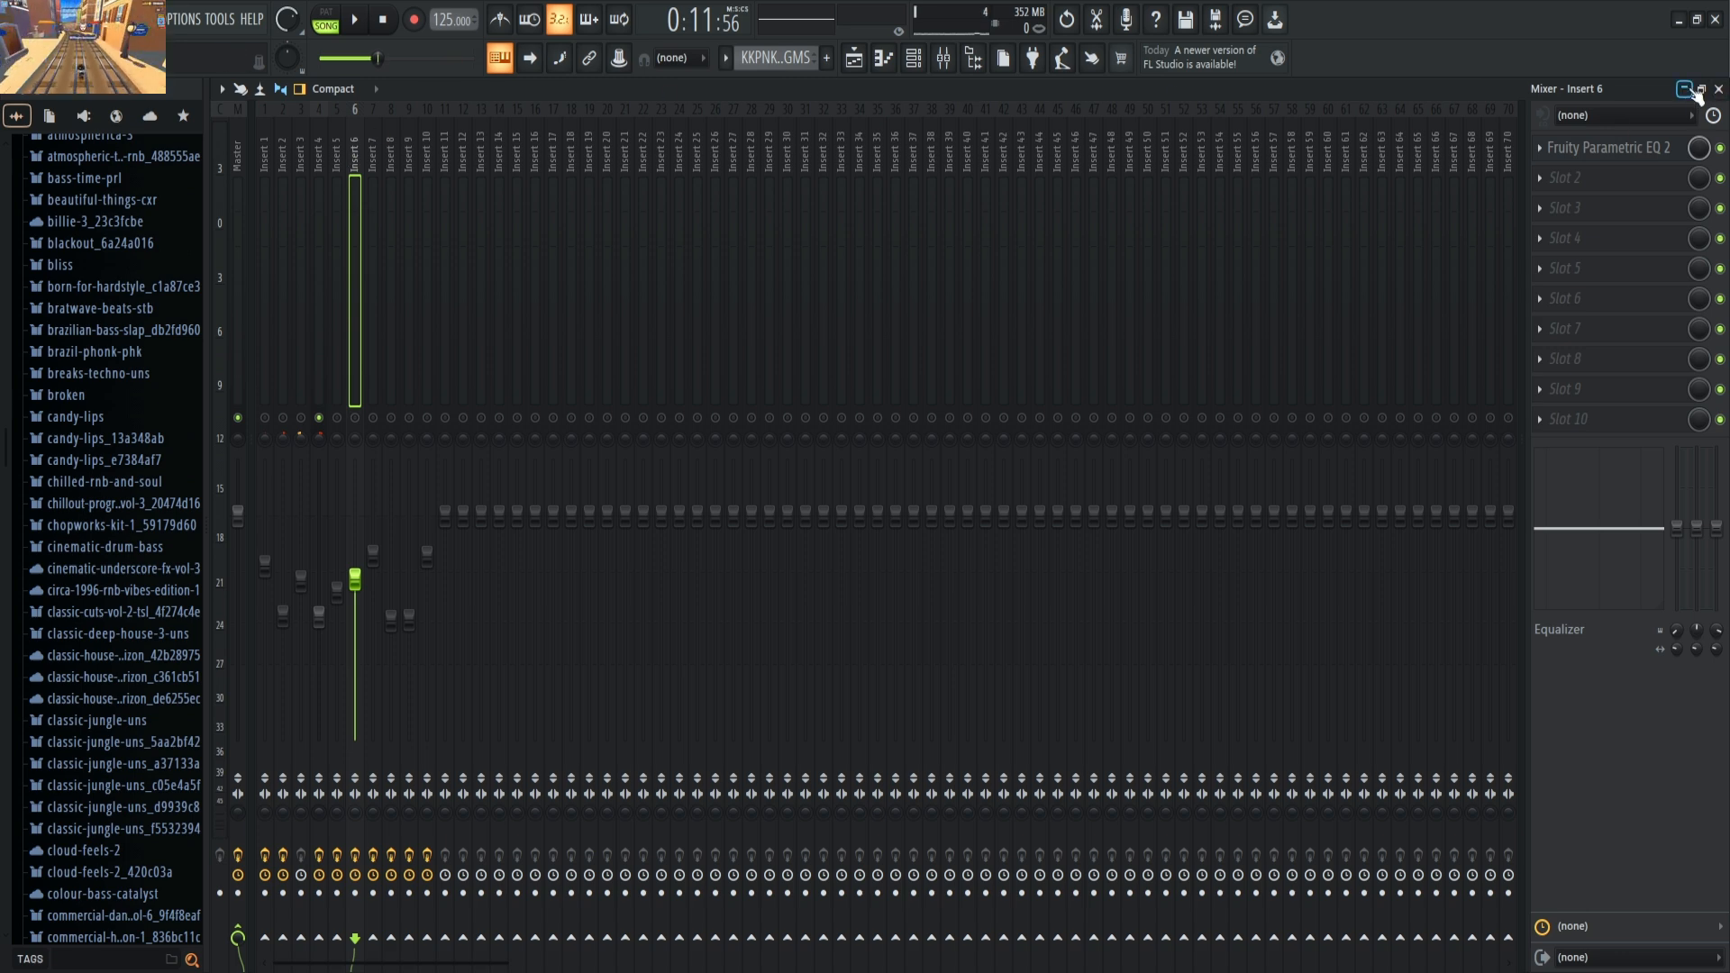
# - Put the Mixer away and view the Attack Clap 10 channel's sampler settings, closing them after viewing
pyautogui.click(1718, 88)
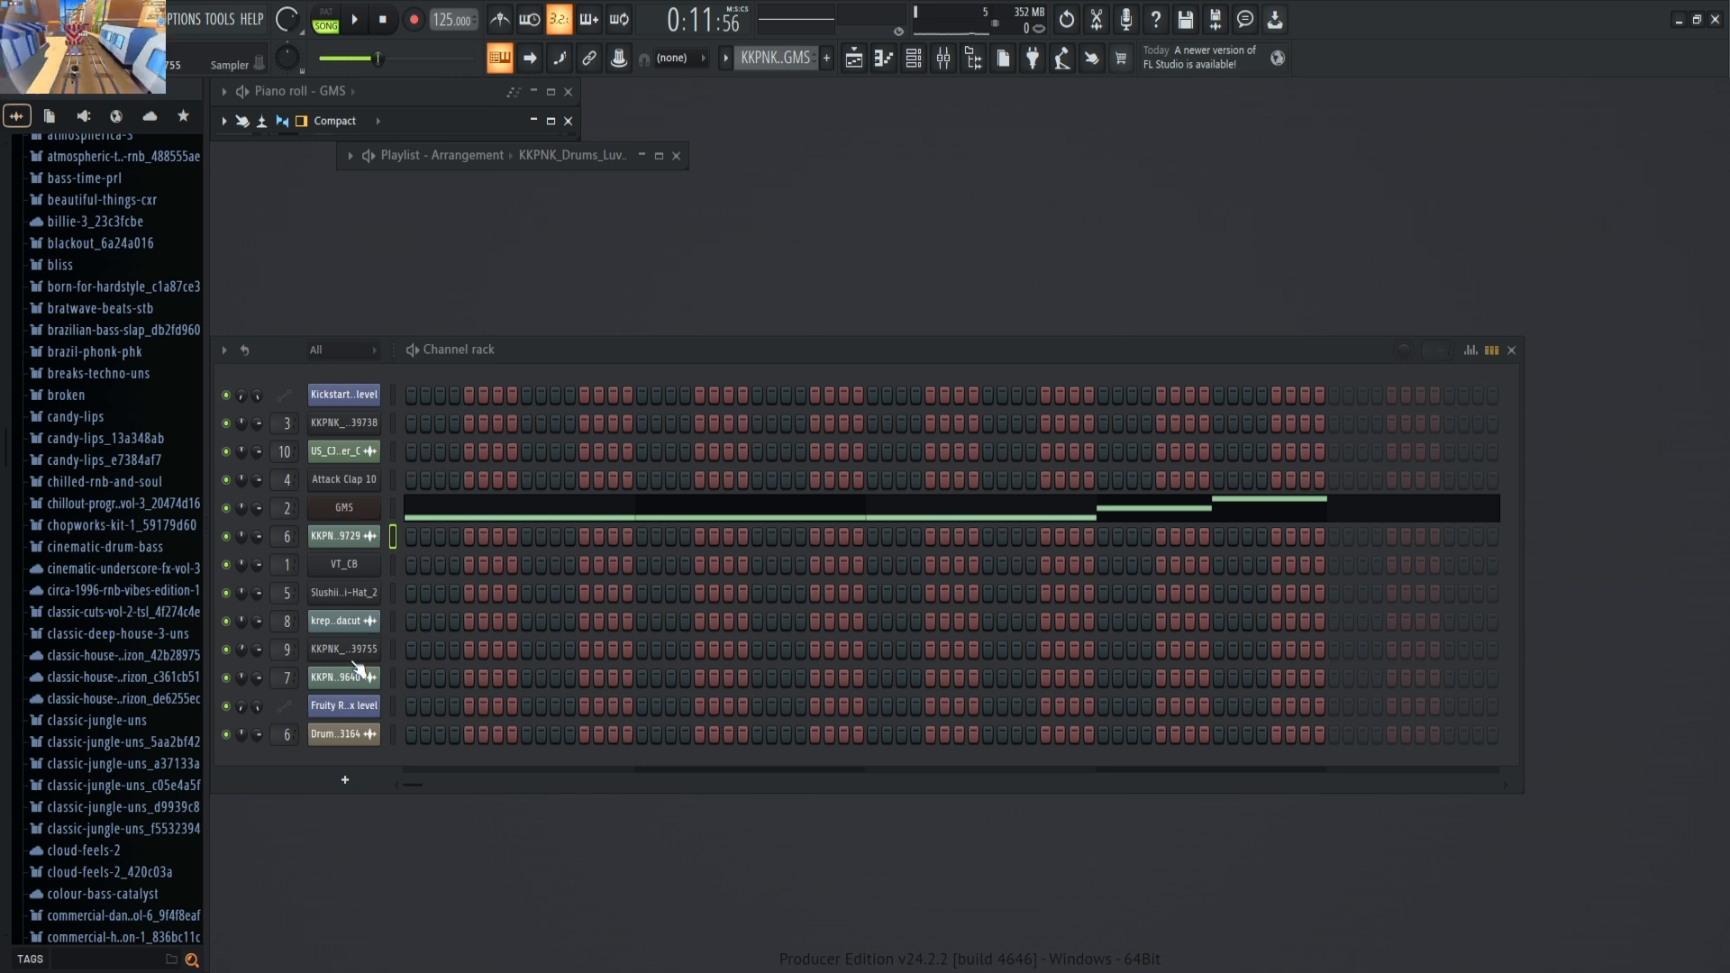
pyautogui.click(356, 486)
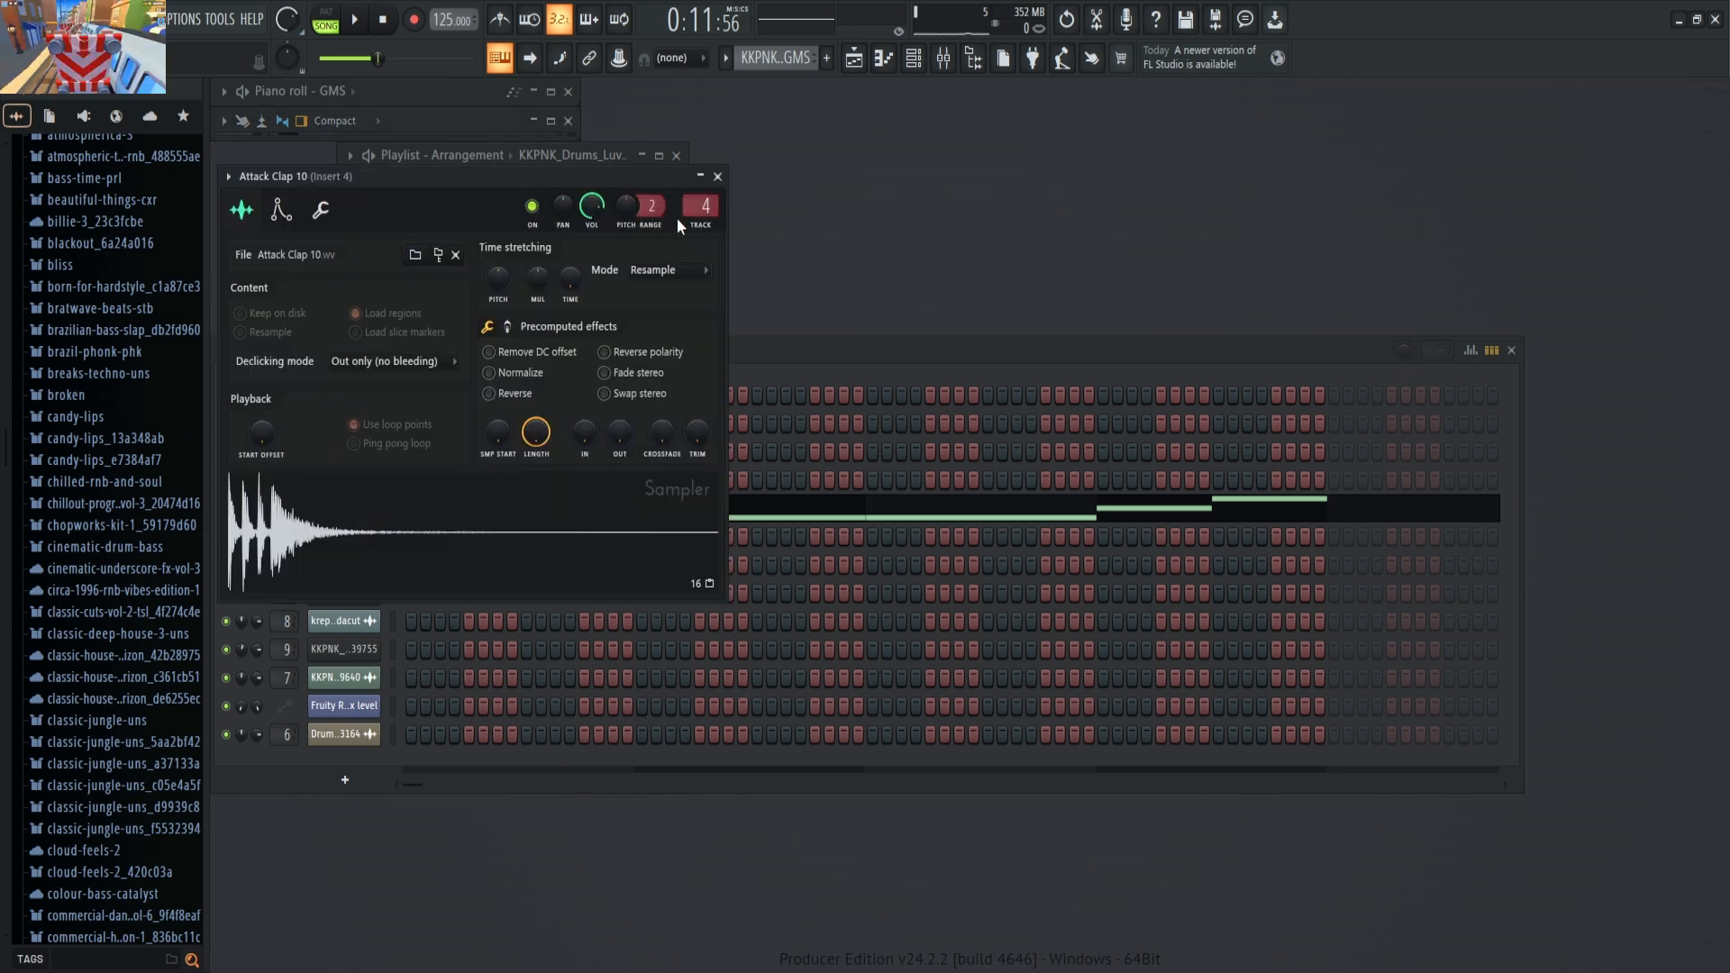
pyautogui.click(719, 177)
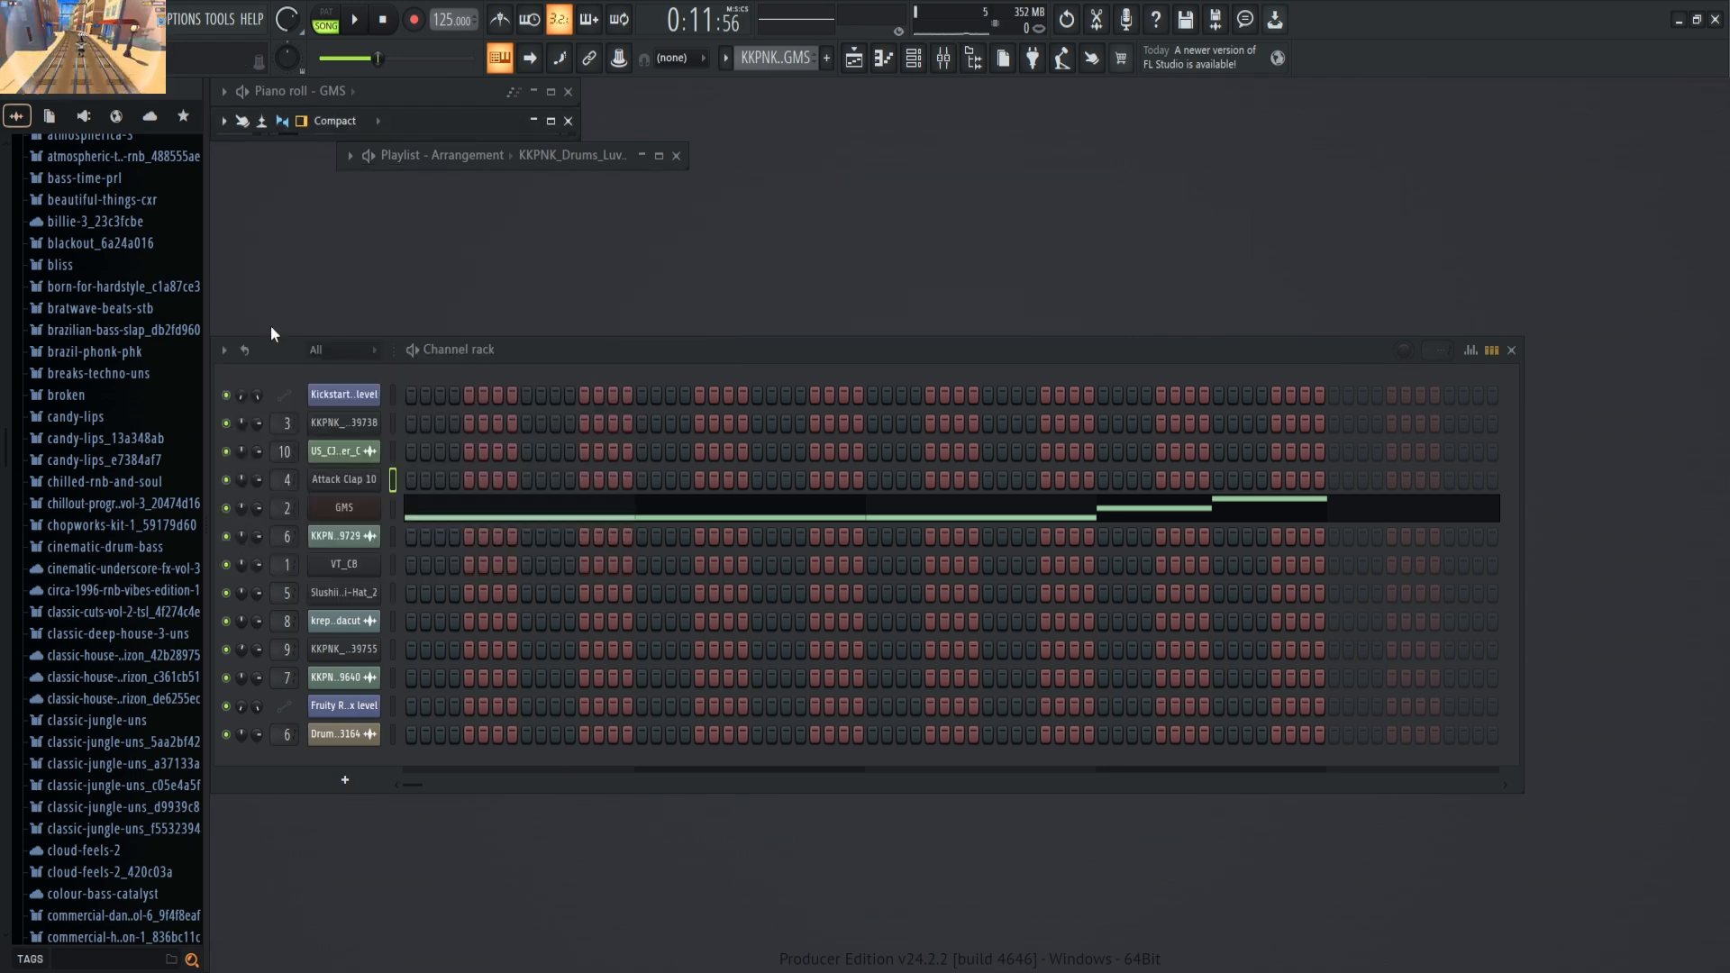
# - Switch the browser to the FL Cloud sounds, enlarge the Playlist and briefly play the arrangement from the start
pyautogui.click(155, 116)
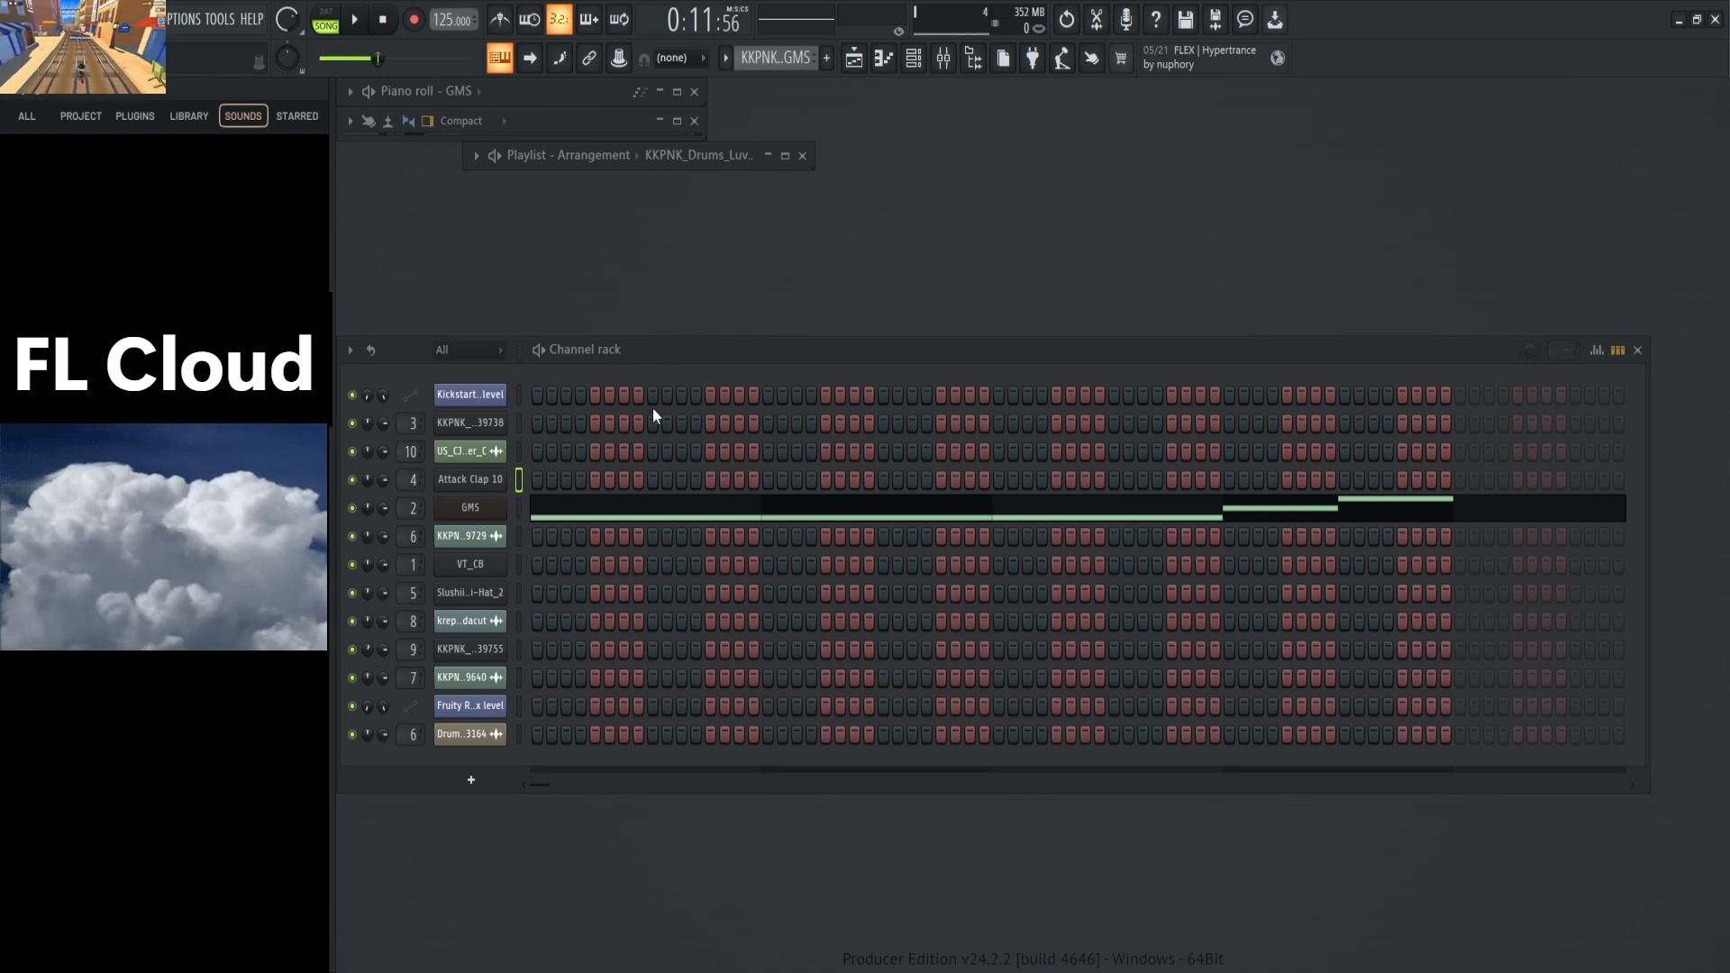
pyautogui.click(785, 155)
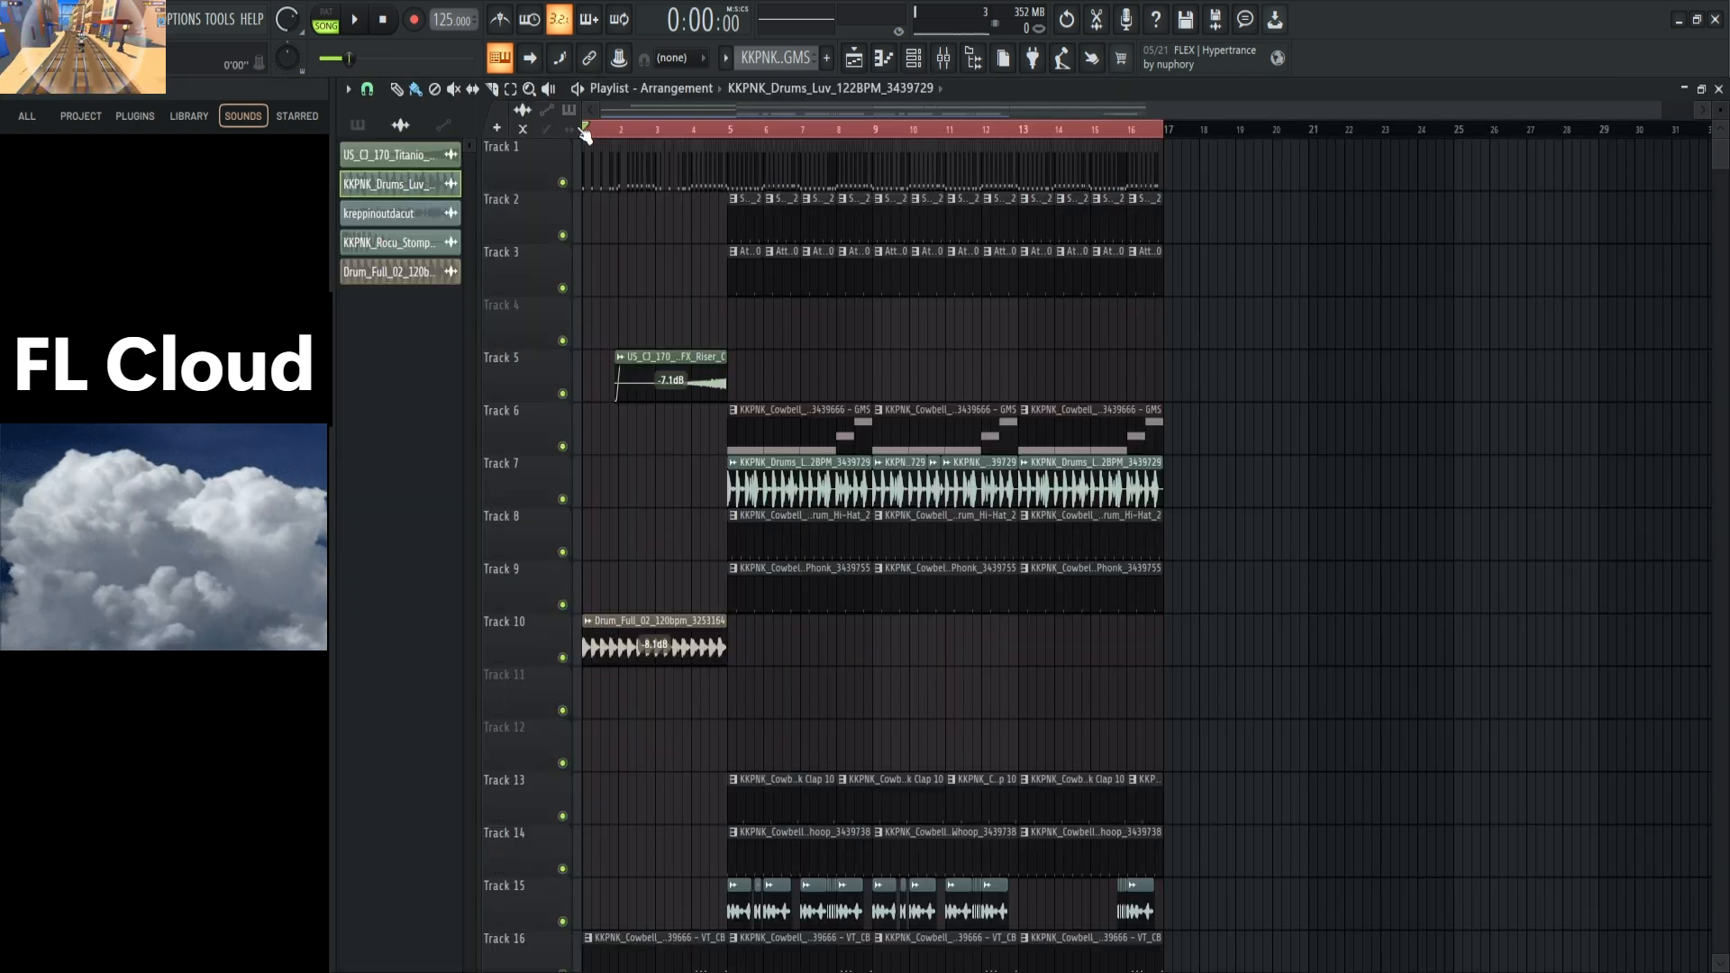
pyautogui.click(354, 18)
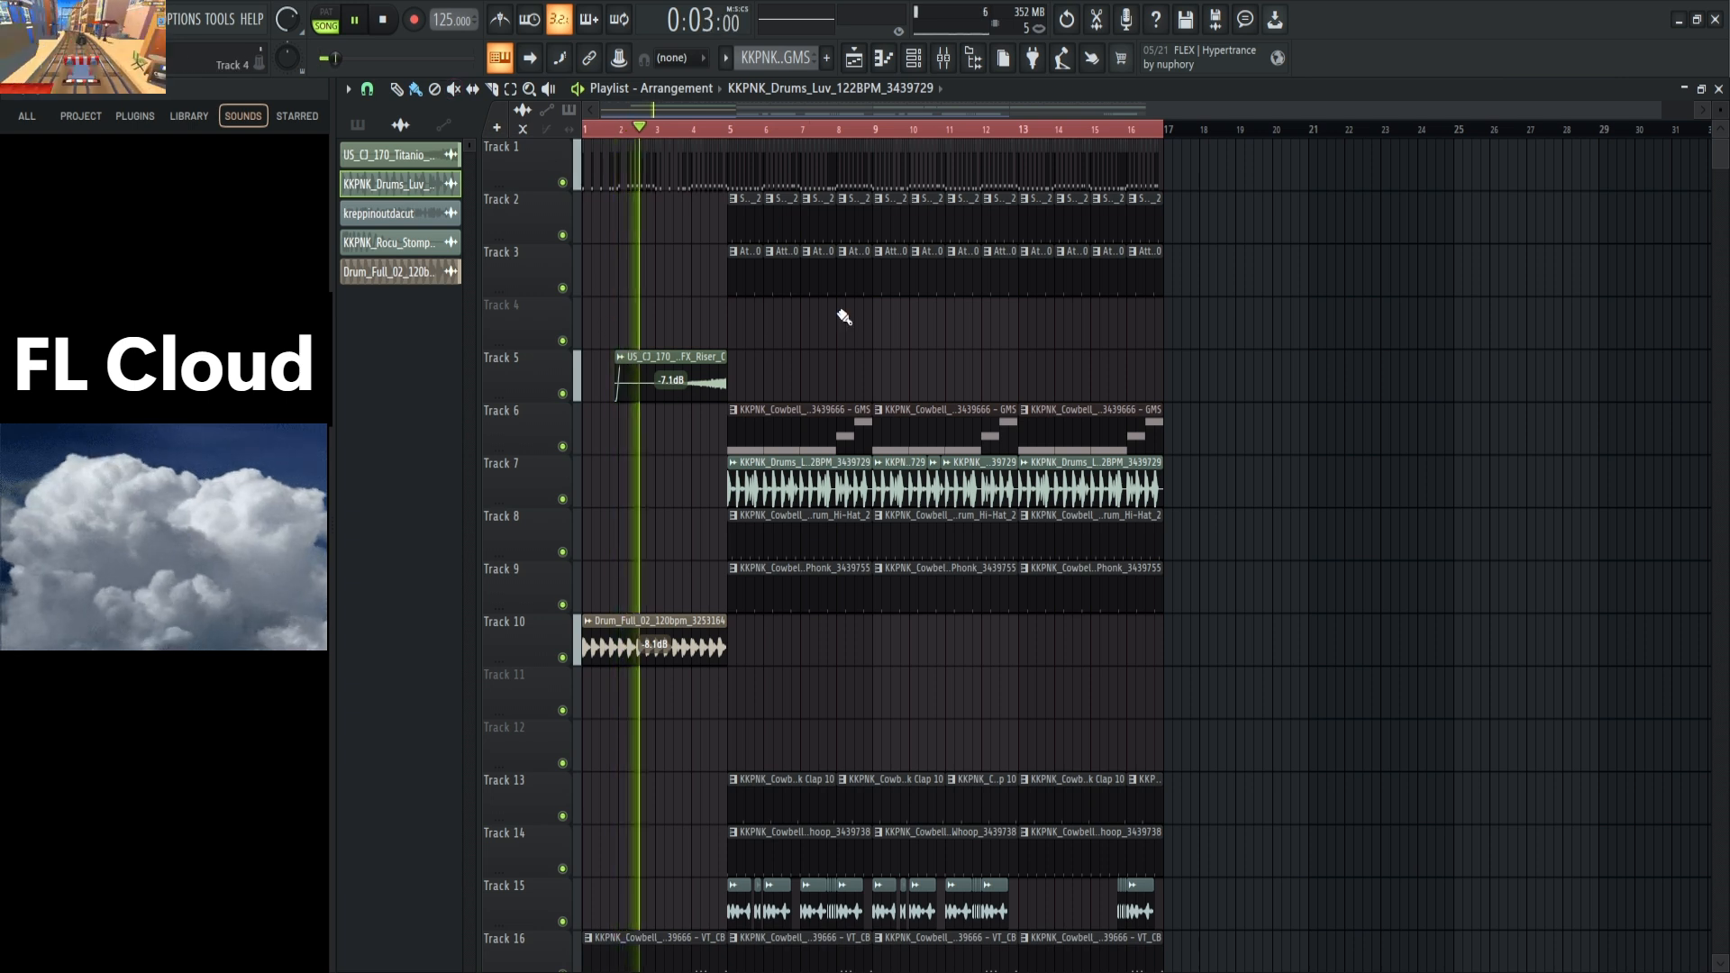
pyautogui.press('space')
# - Minimize the Playlist, restore the Mixer to clear Insert 4's solo so all tracks sound, and minimize the Mixer
pyautogui.click(1684, 89)
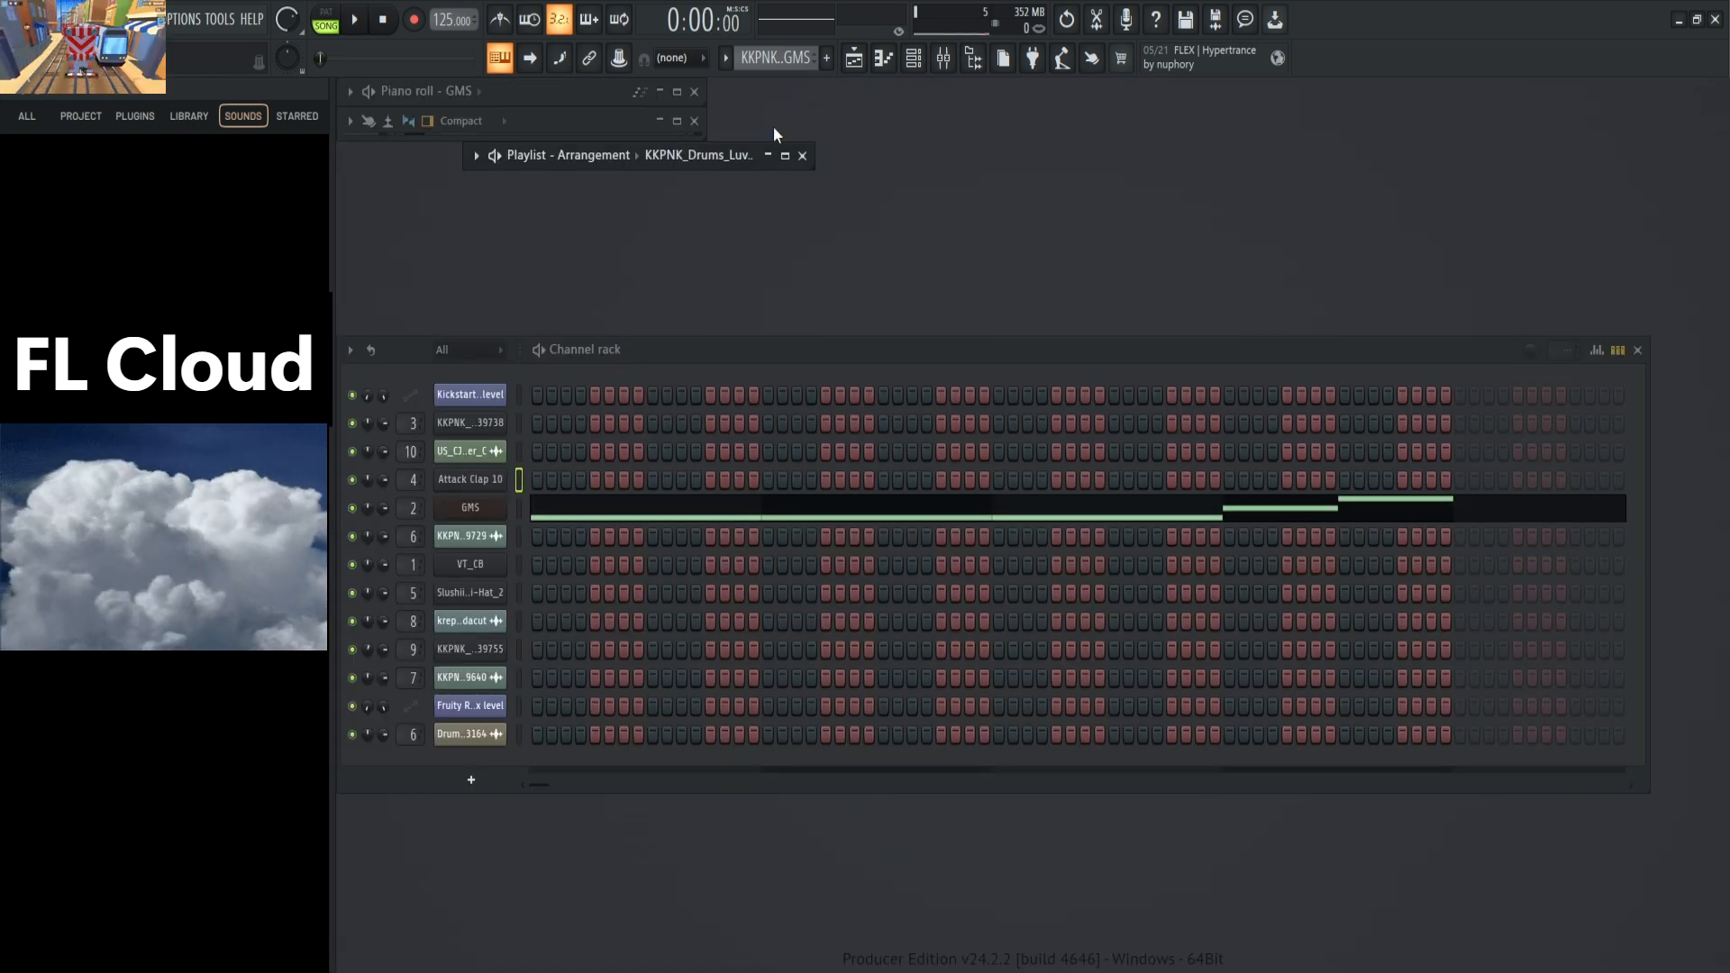
pyautogui.click(676, 121)
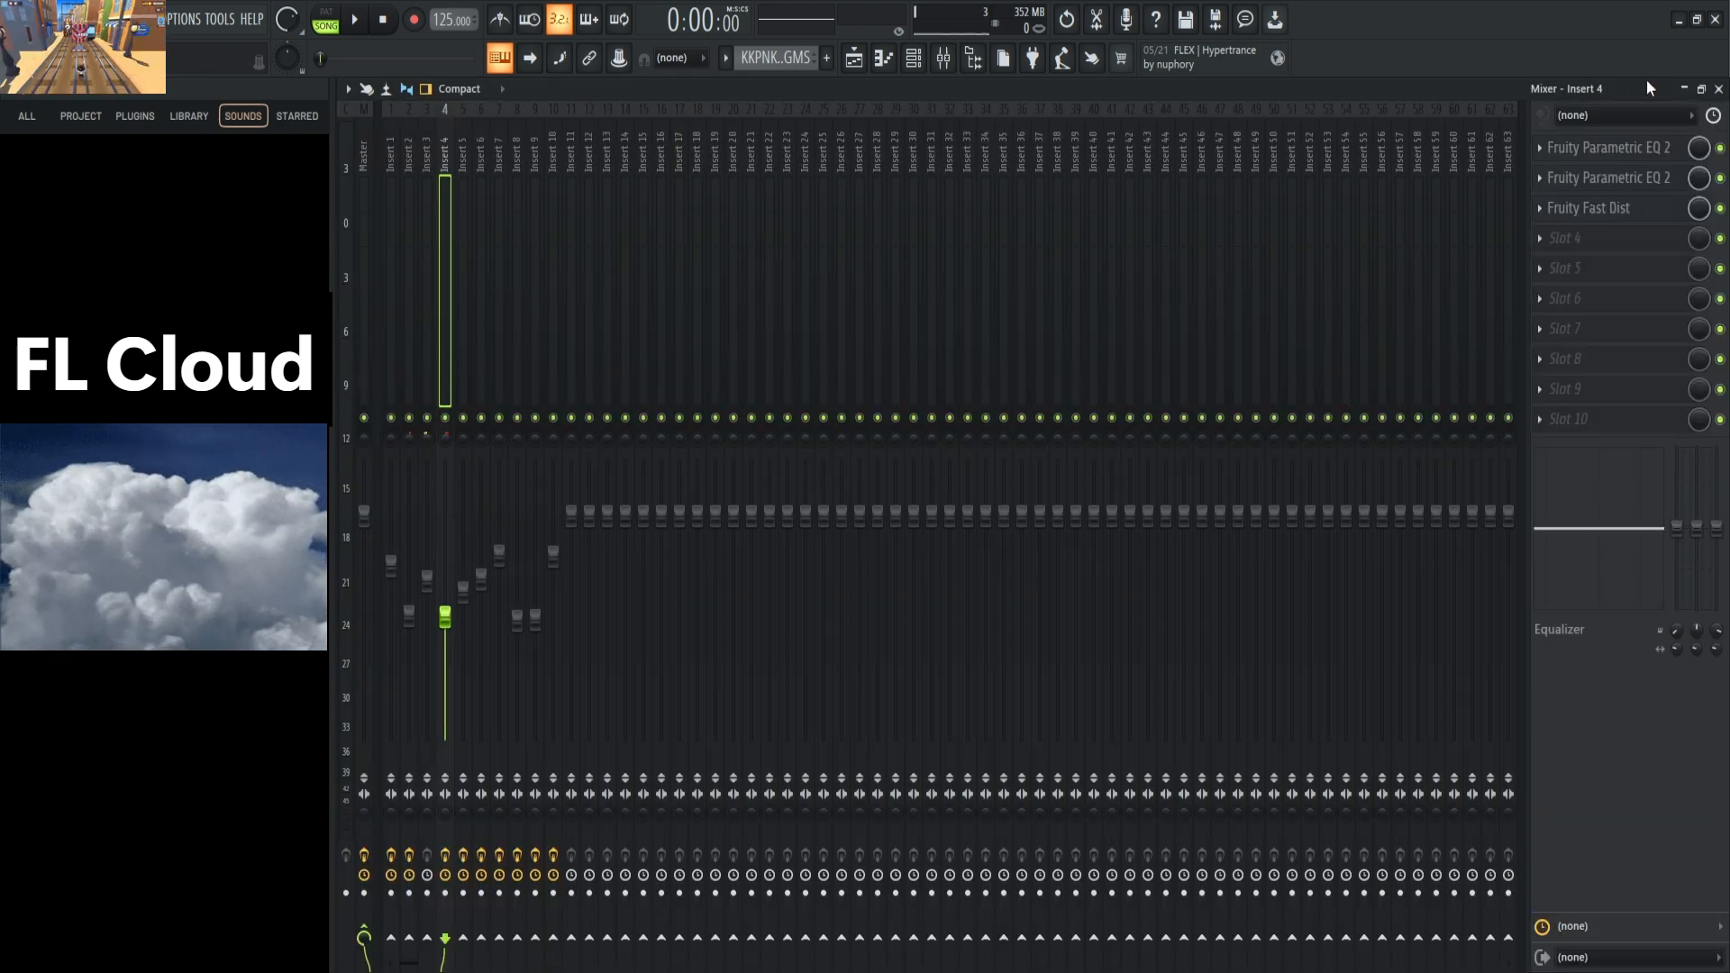
pyautogui.click(1685, 88)
# - Enlarge the Playlist, play the whole arrangement from the start to about bar 16, and stop playback
pyautogui.click(785, 155)
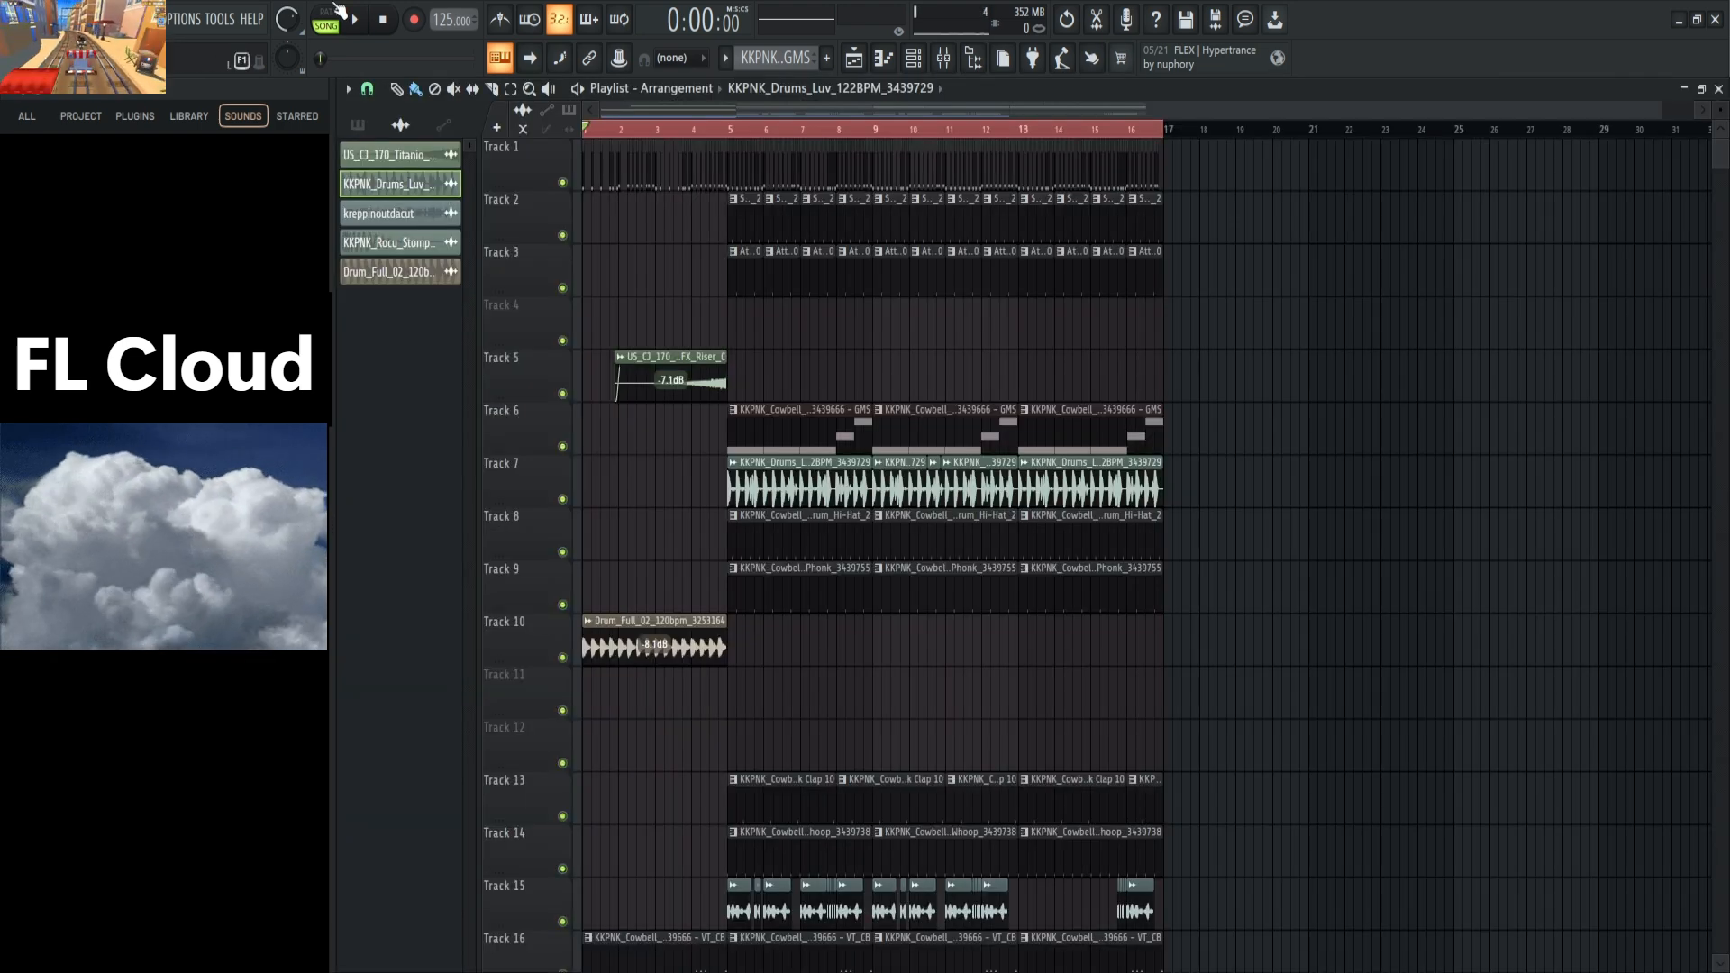
pyautogui.click(354, 19)
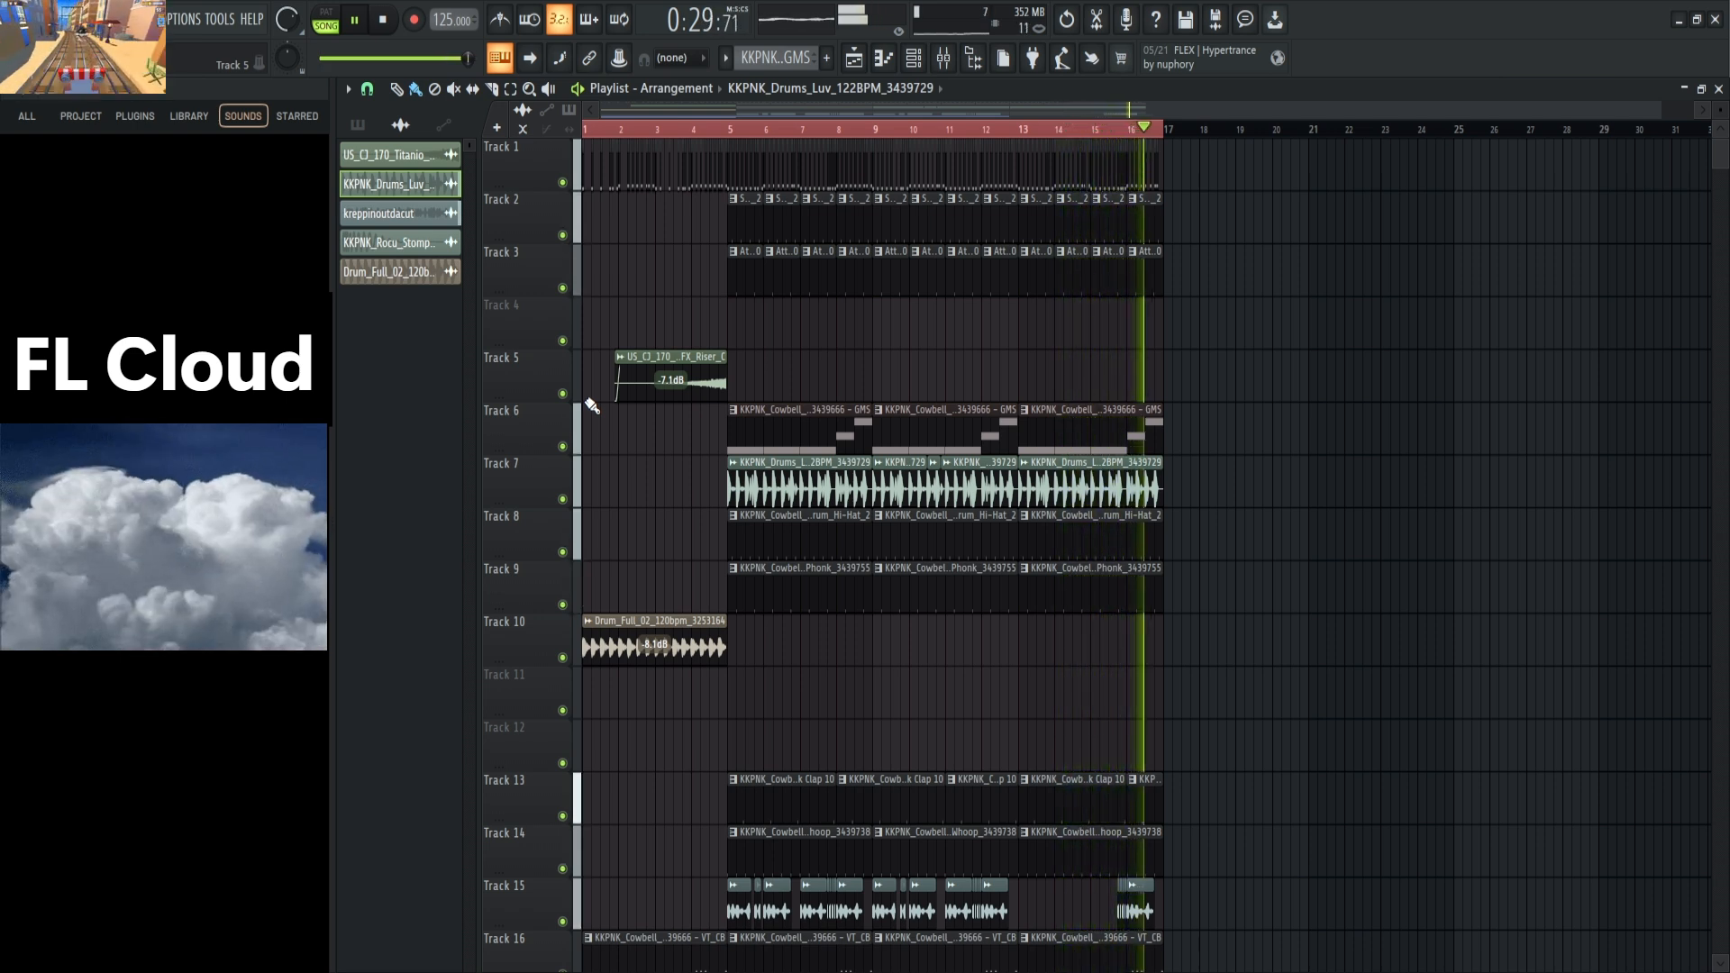
pyautogui.press('space')
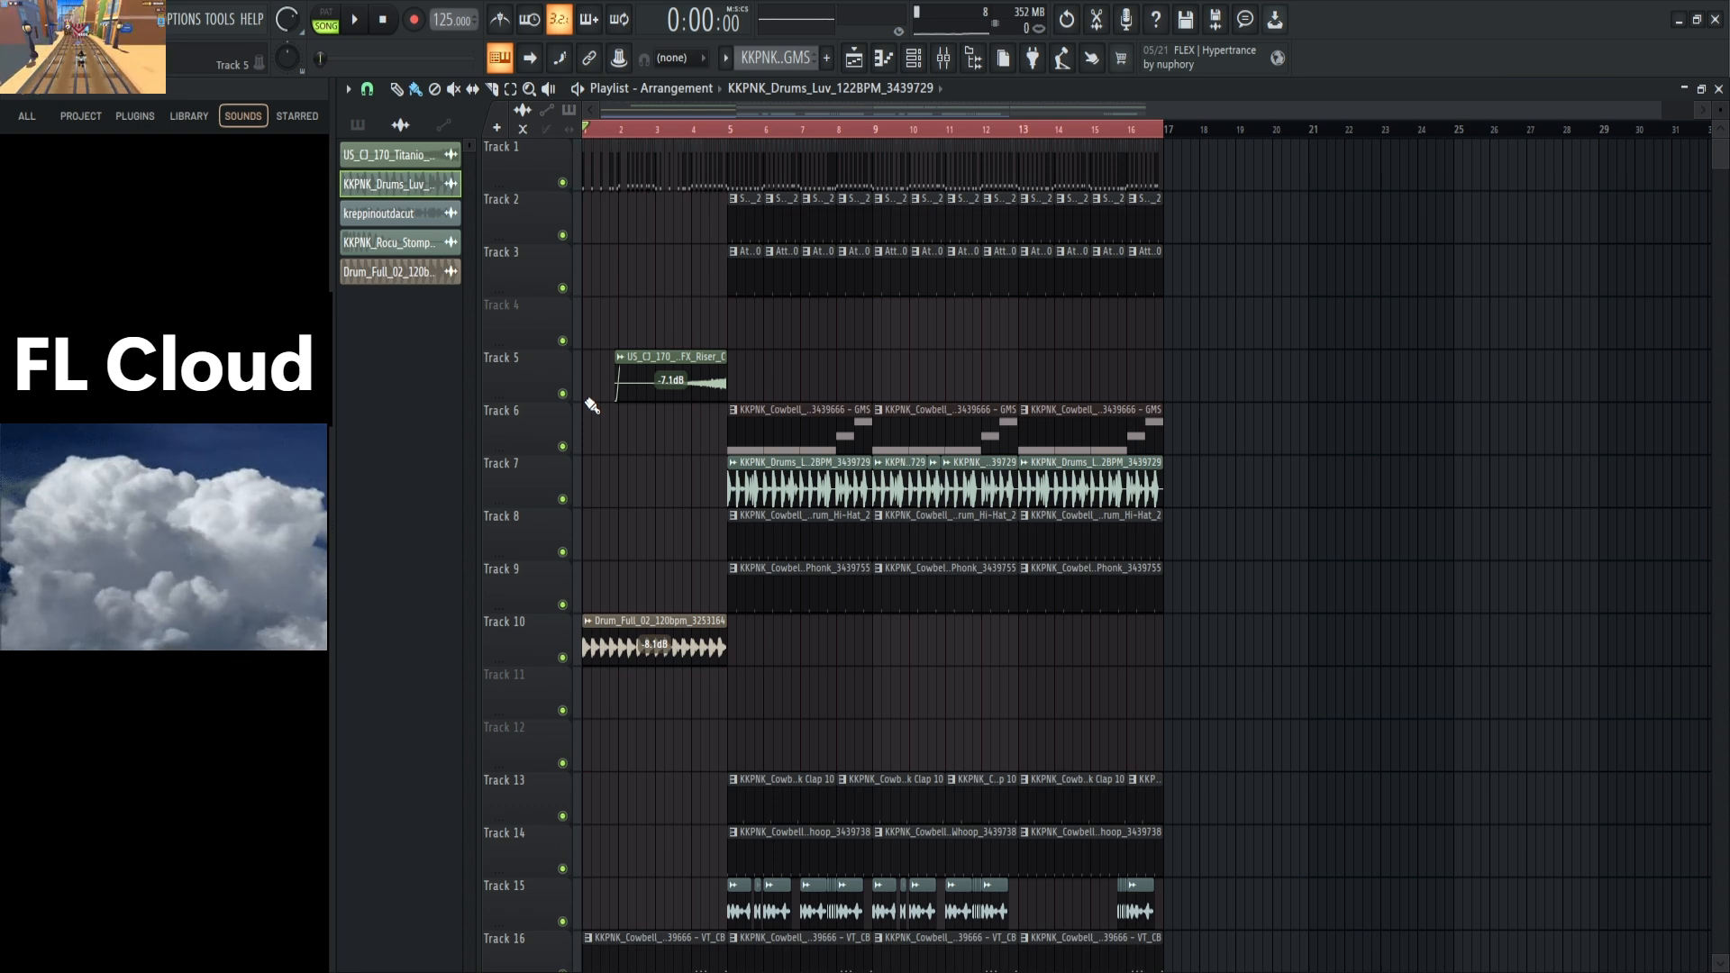